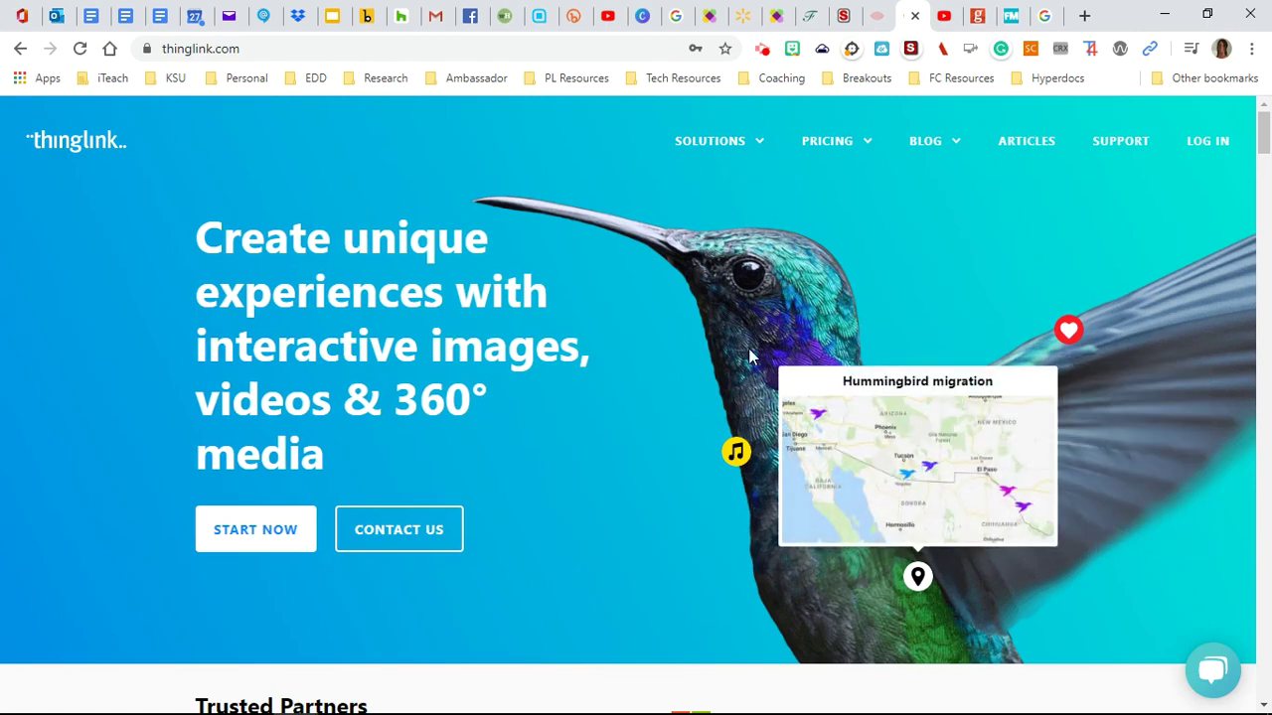
{"action": "mouse_move", "coordinate": [739, 459]}
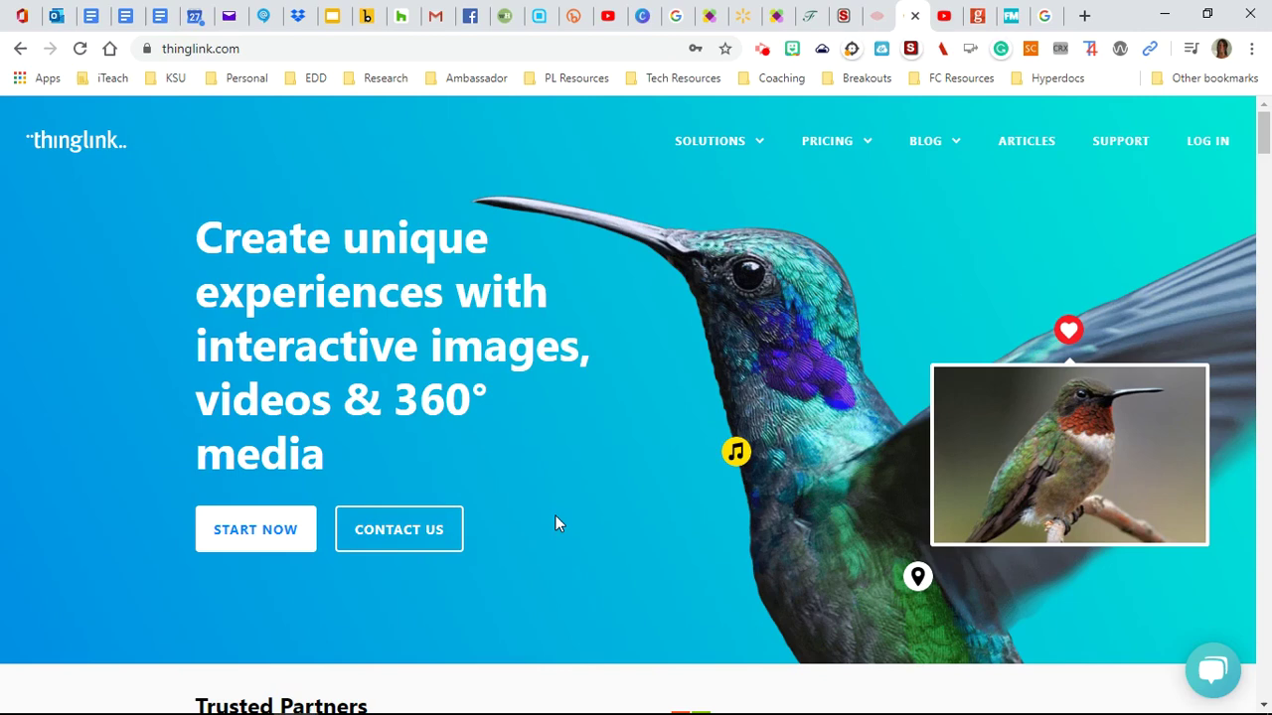
{"action": "left_click", "coordinate": [245, 52]}
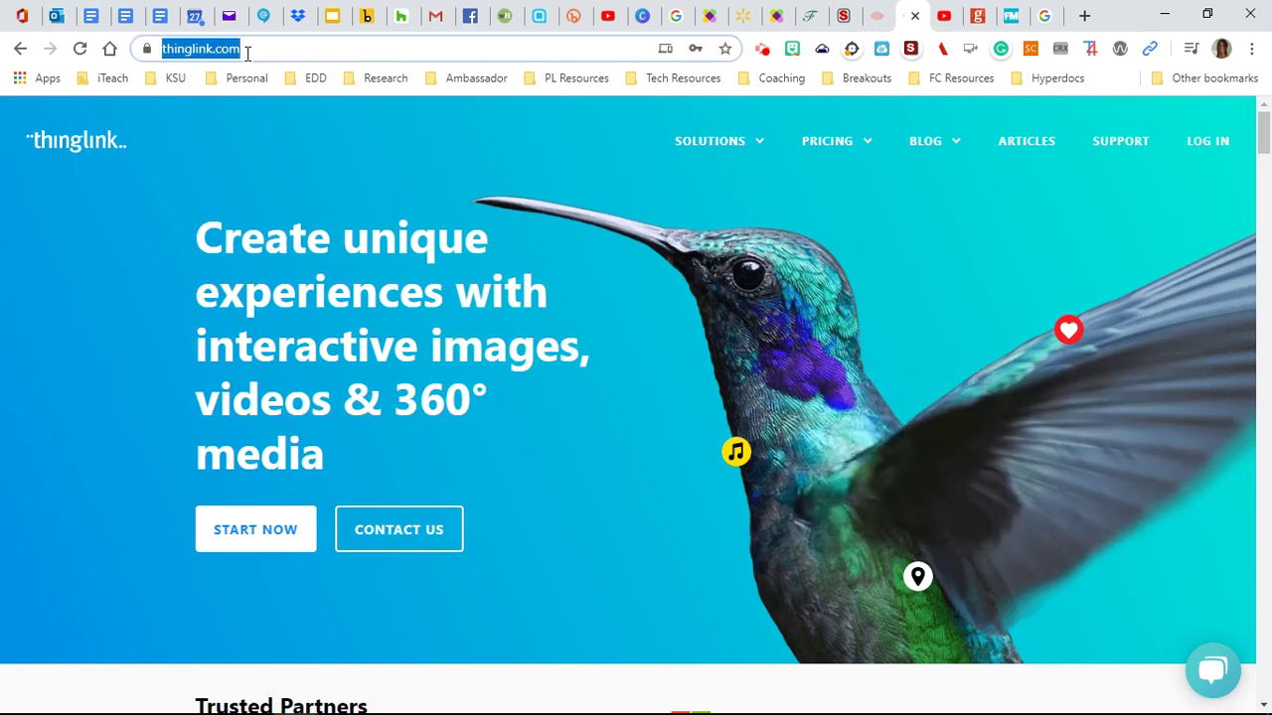
{"action": "left_click", "coordinate": [277, 205]}
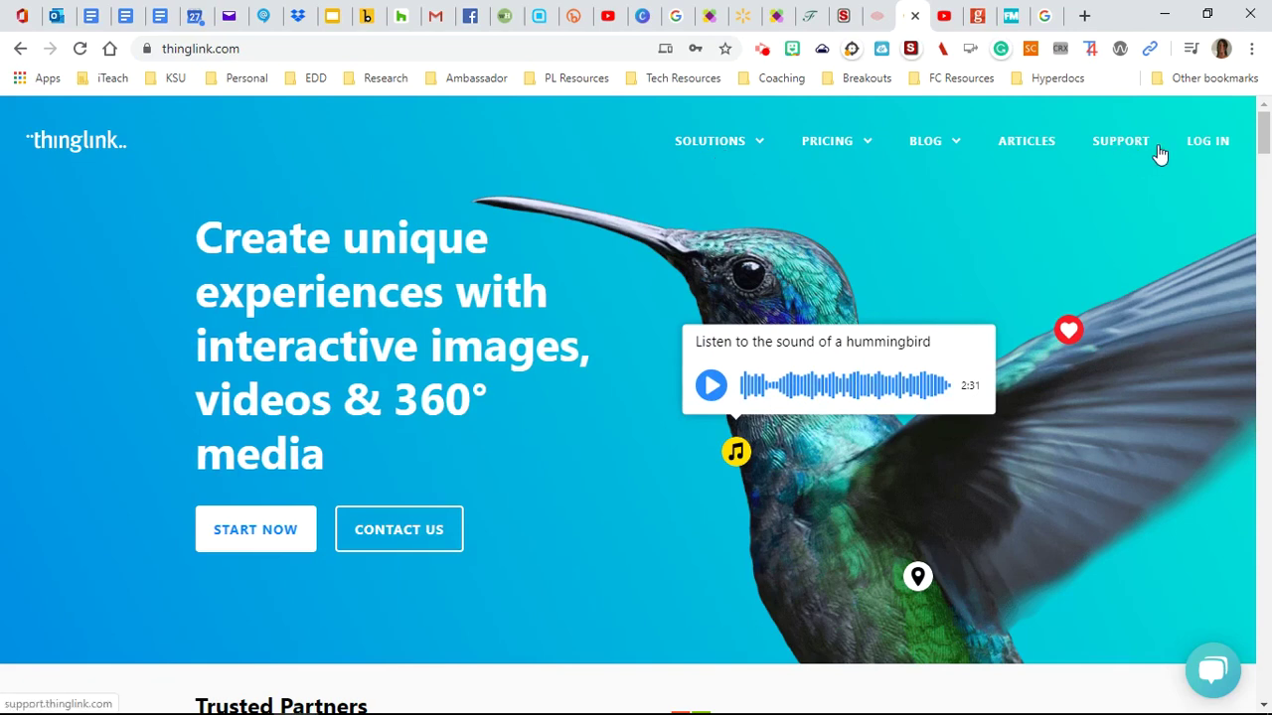
Step: Log in to the ThingLink account with the saved credentials
{"action": "left_click", "coordinate": [1203, 144]}
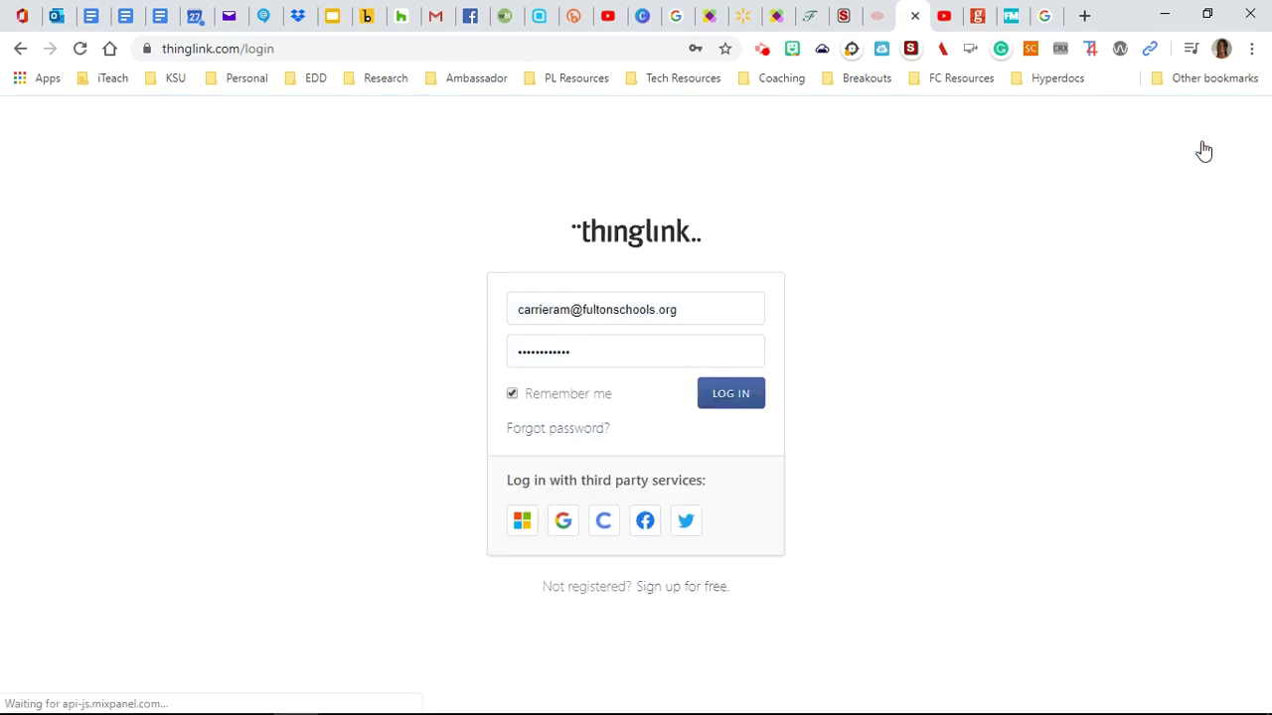
{"action": "left_click", "coordinate": [726, 392]}
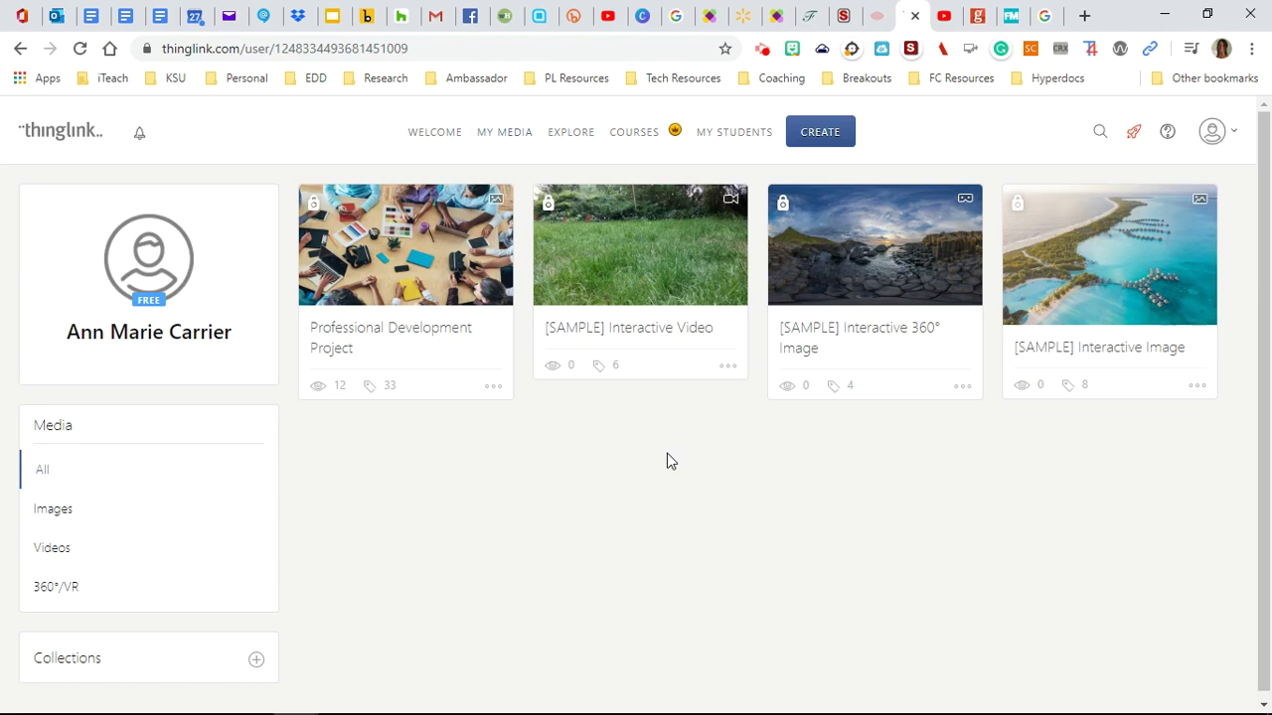
Step: Open the sample interactive 360° image, look around the scene and read through its Giant's causeway text tag
{"action": "left_click", "coordinate": [887, 340]}
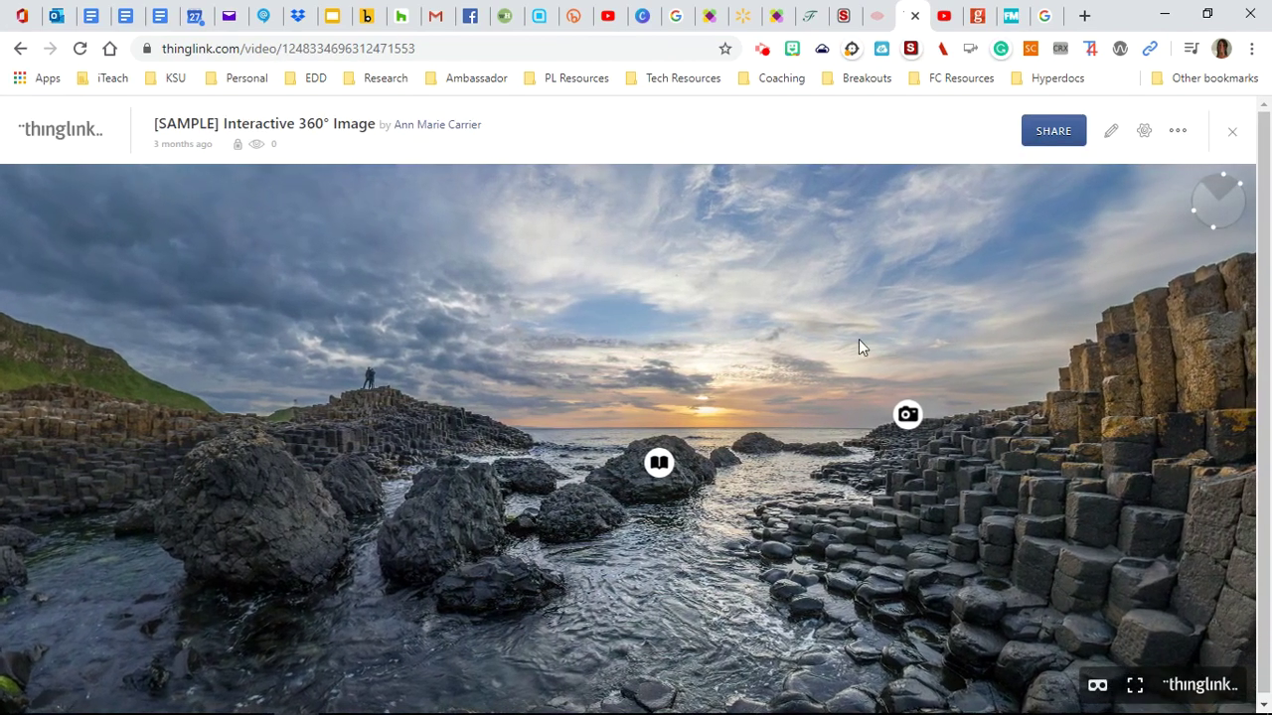
{"action": "left_click_drag", "start_coordinate": [905, 344], "coordinate": [748, 262]}
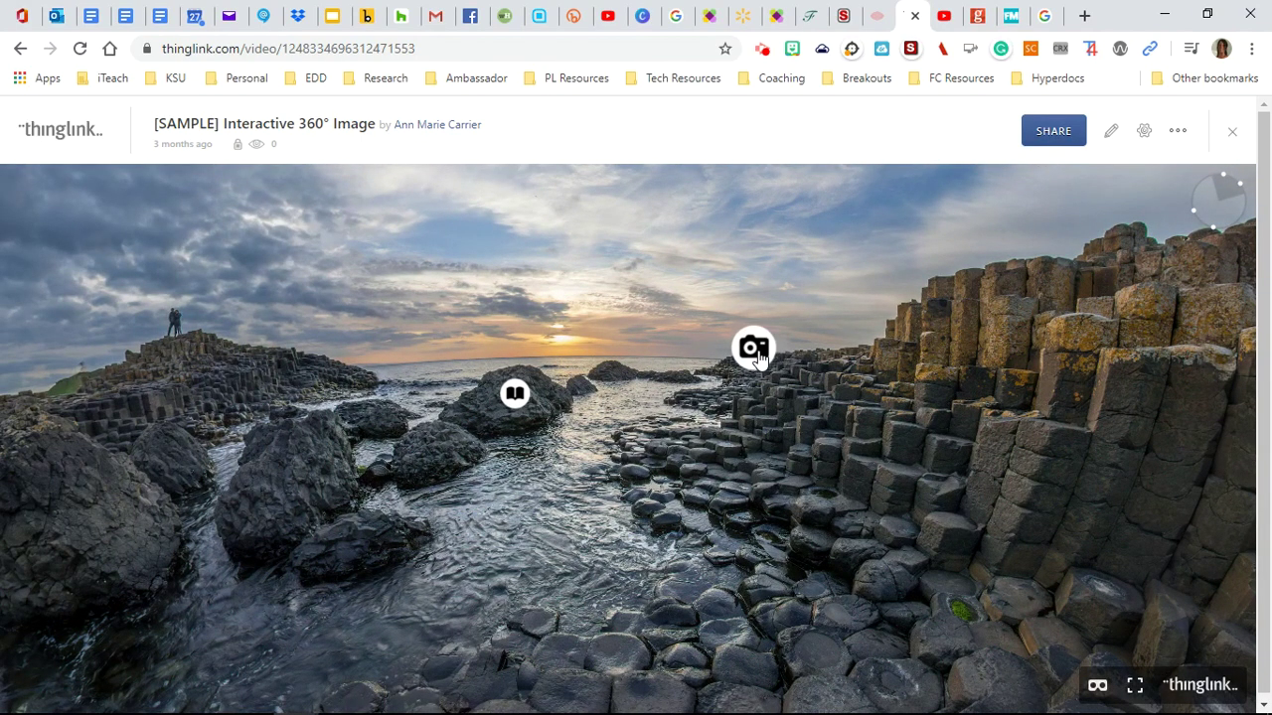
{"action": "left_click", "coordinate": [516, 398]}
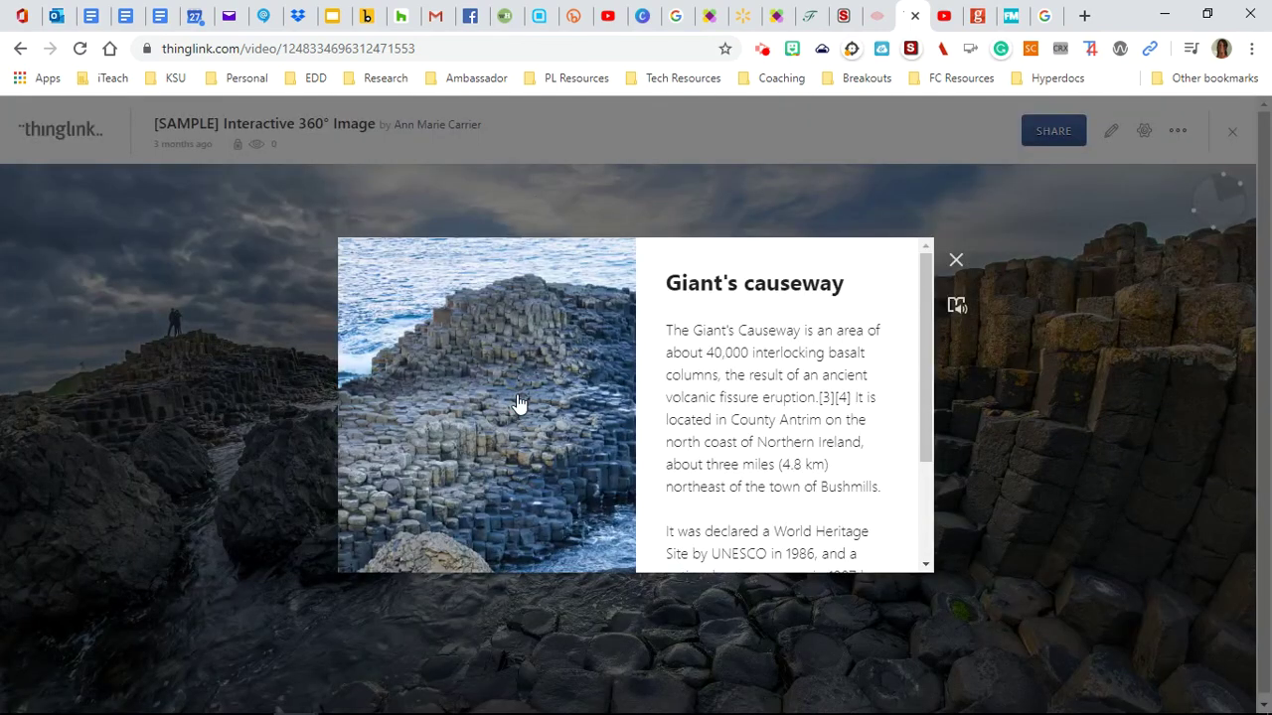
{"action": "scroll", "coordinate": [755, 446], "scroll_direction": "down", "scroll_amount": 3}
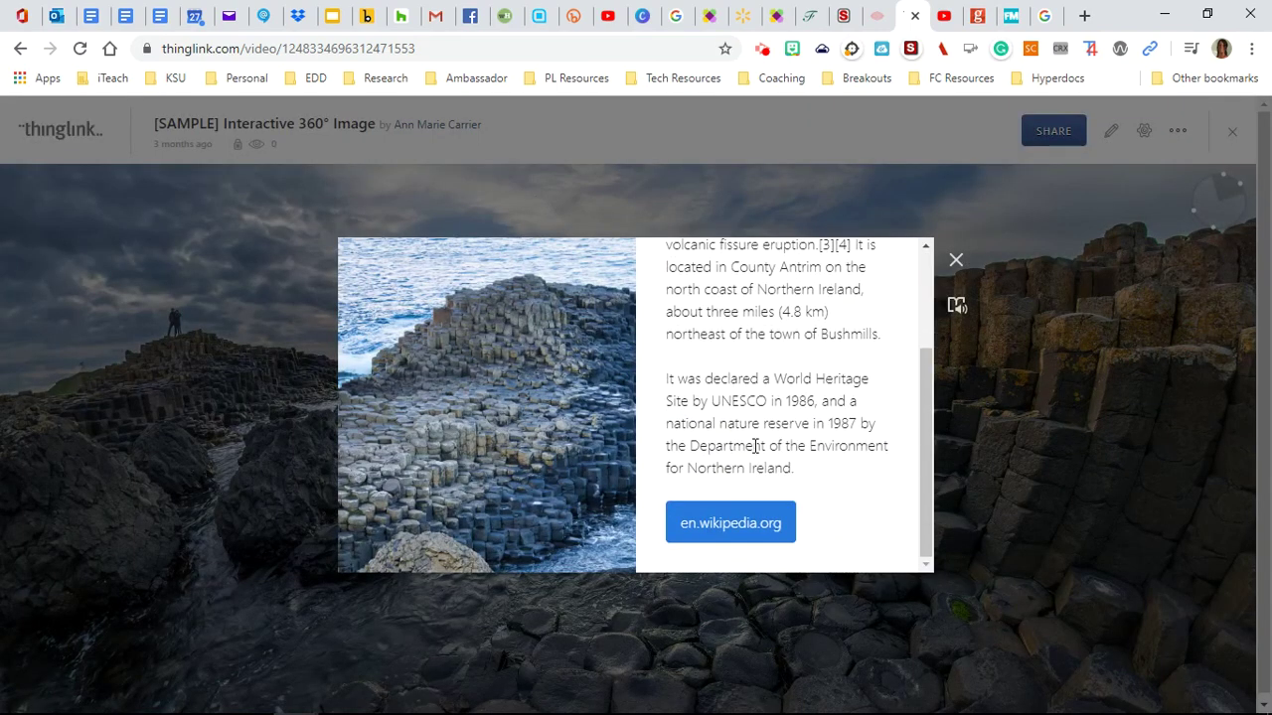
{"action": "scroll", "coordinate": [755, 446], "scroll_direction": "up", "scroll_amount": 3}
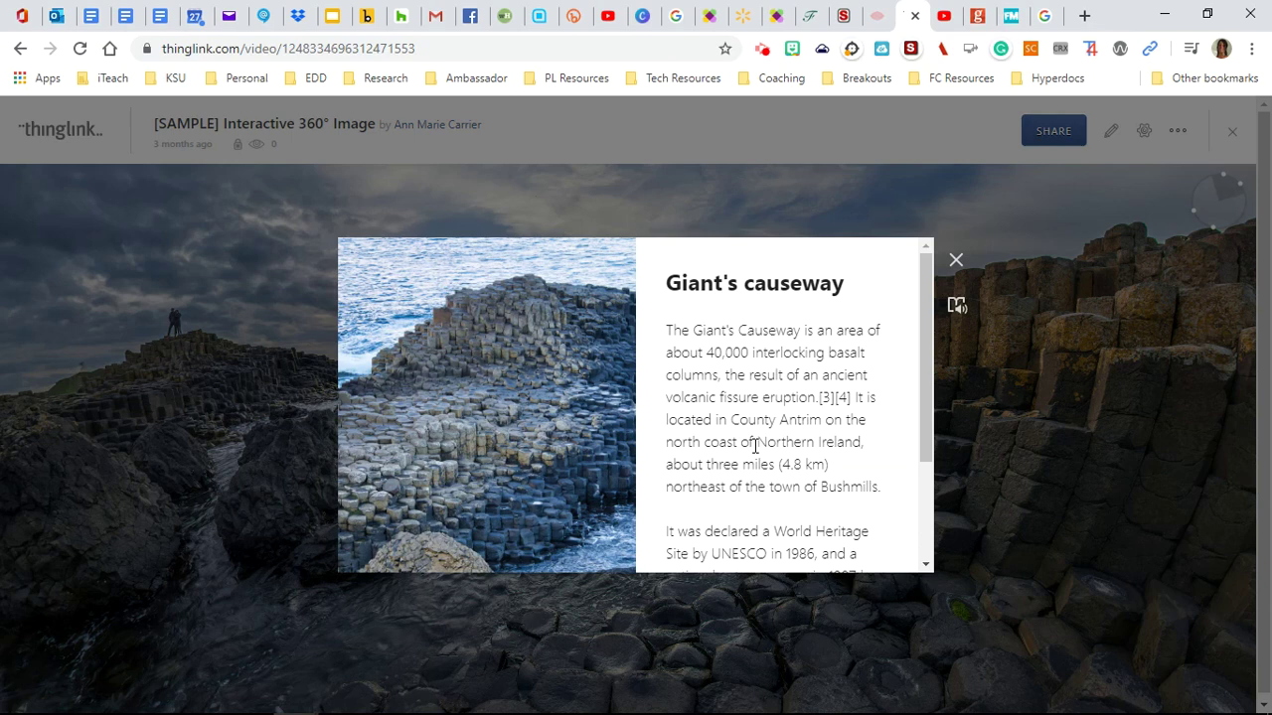
{"action": "scroll", "coordinate": [755, 446], "scroll_direction": "down", "scroll_amount": 3}
{"action": "scroll", "coordinate": [755, 446], "scroll_direction": "up", "scroll_amount": 3}
{"action": "scroll", "coordinate": [755, 446], "scroll_direction": "down", "scroll_amount": 3}
{"action": "scroll", "coordinate": [755, 446], "scroll_direction": "up", "scroll_amount": 3}
{"action": "scroll", "coordinate": [755, 446], "scroll_direction": "down", "scroll_amount": 3}
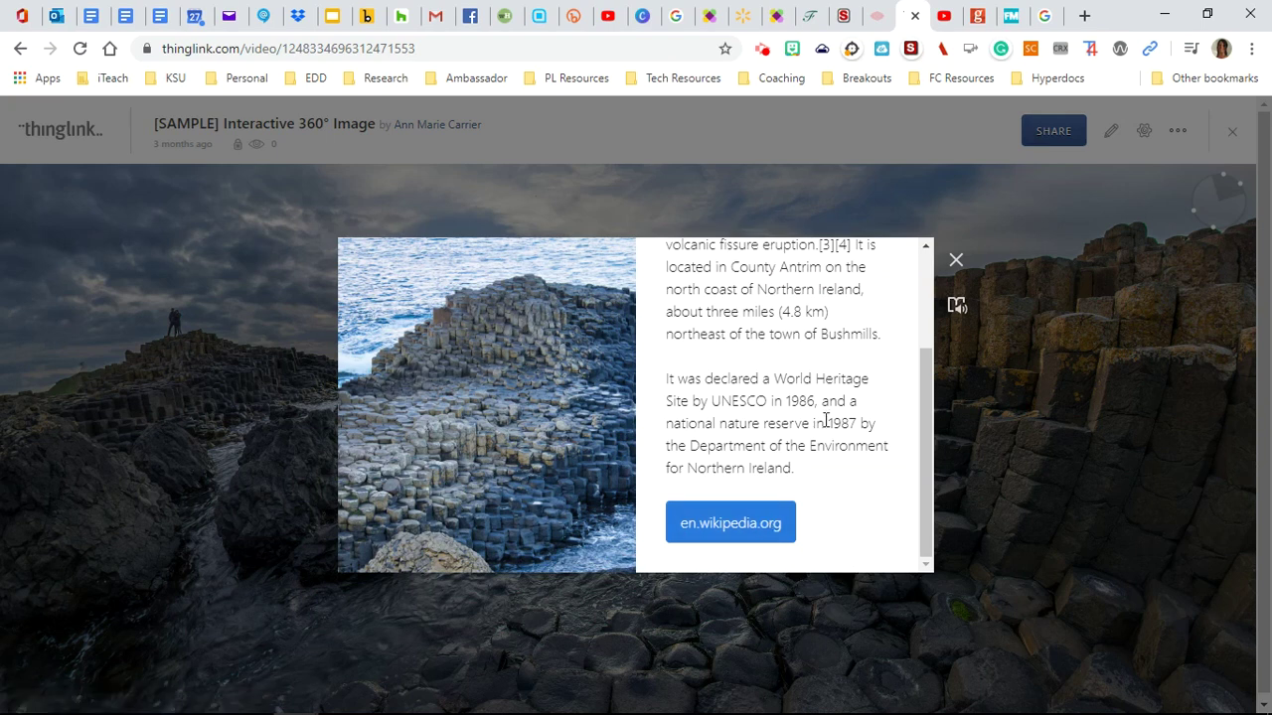
{"action": "scroll", "coordinate": [826, 422], "scroll_direction": "up", "scroll_amount": 3}
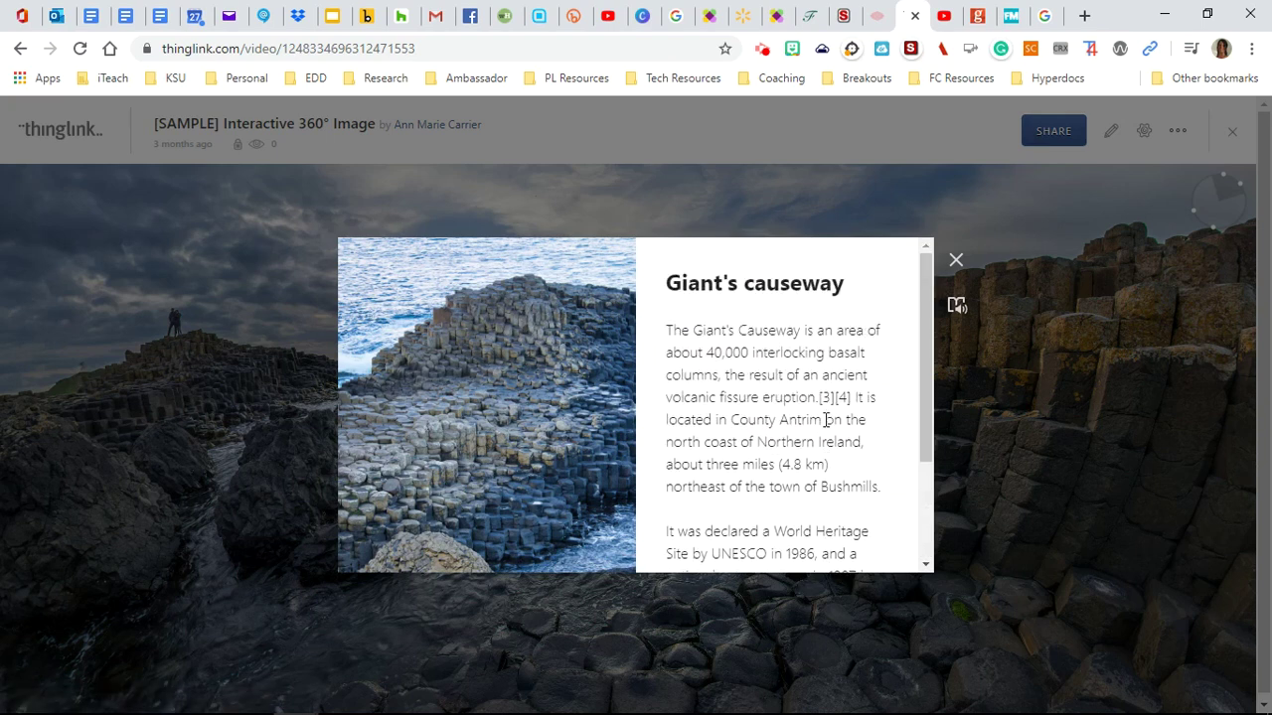
{"action": "left_click", "coordinate": [954, 261]}
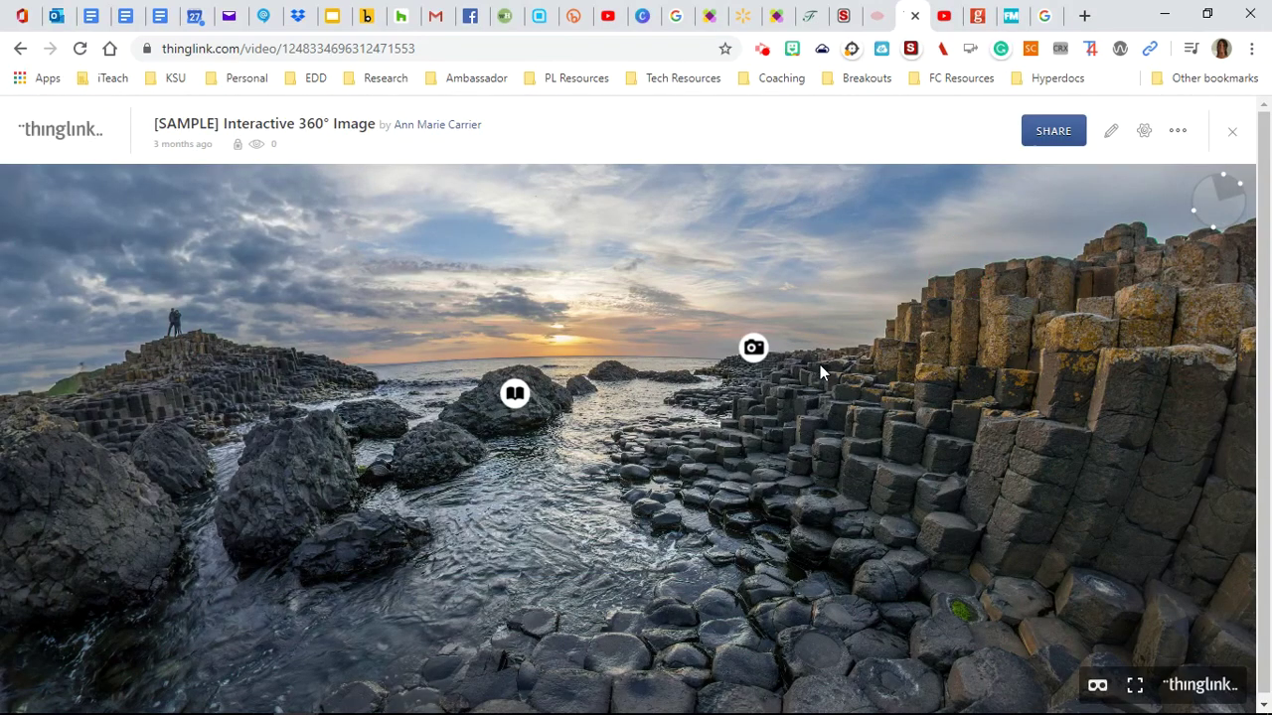
Step: View the photo tag in the 360° image, look around toward the green hill, and return to the media library
{"action": "left_click", "coordinate": [753, 350]}
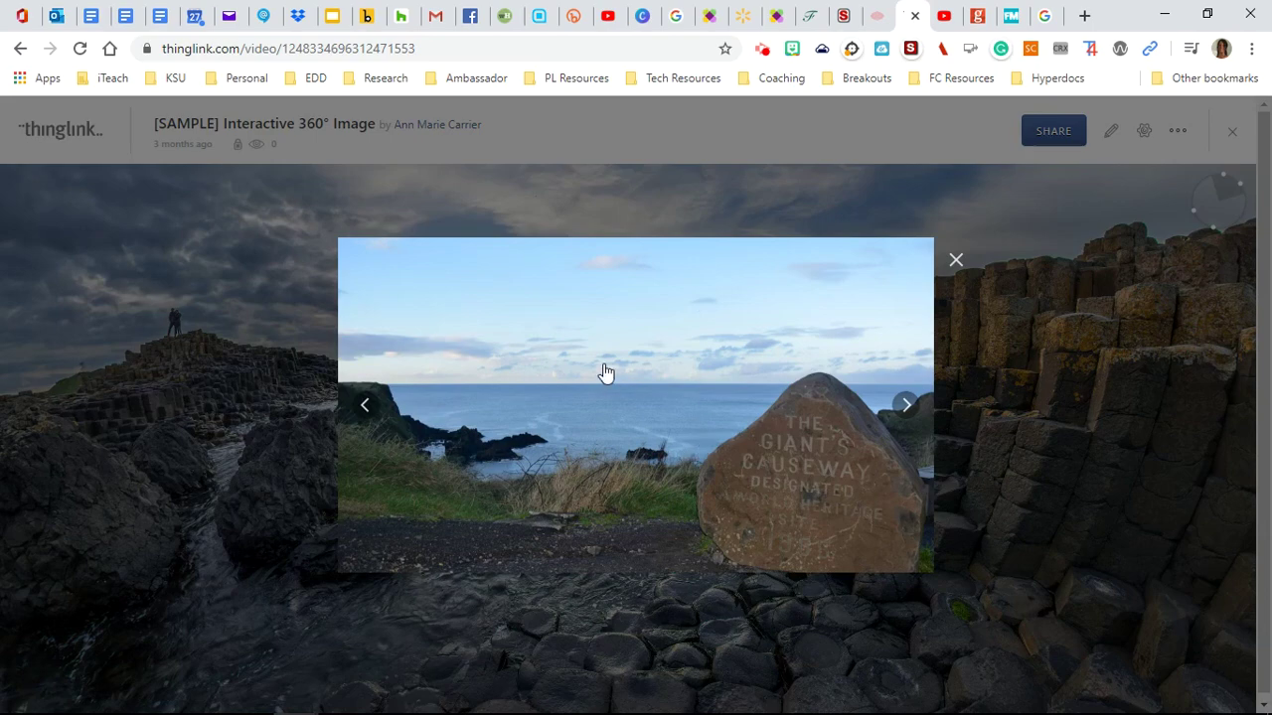
{"action": "left_click", "coordinate": [956, 262]}
{"action": "left_click_drag", "start_coordinate": [616, 295], "coordinate": [924, 264]}
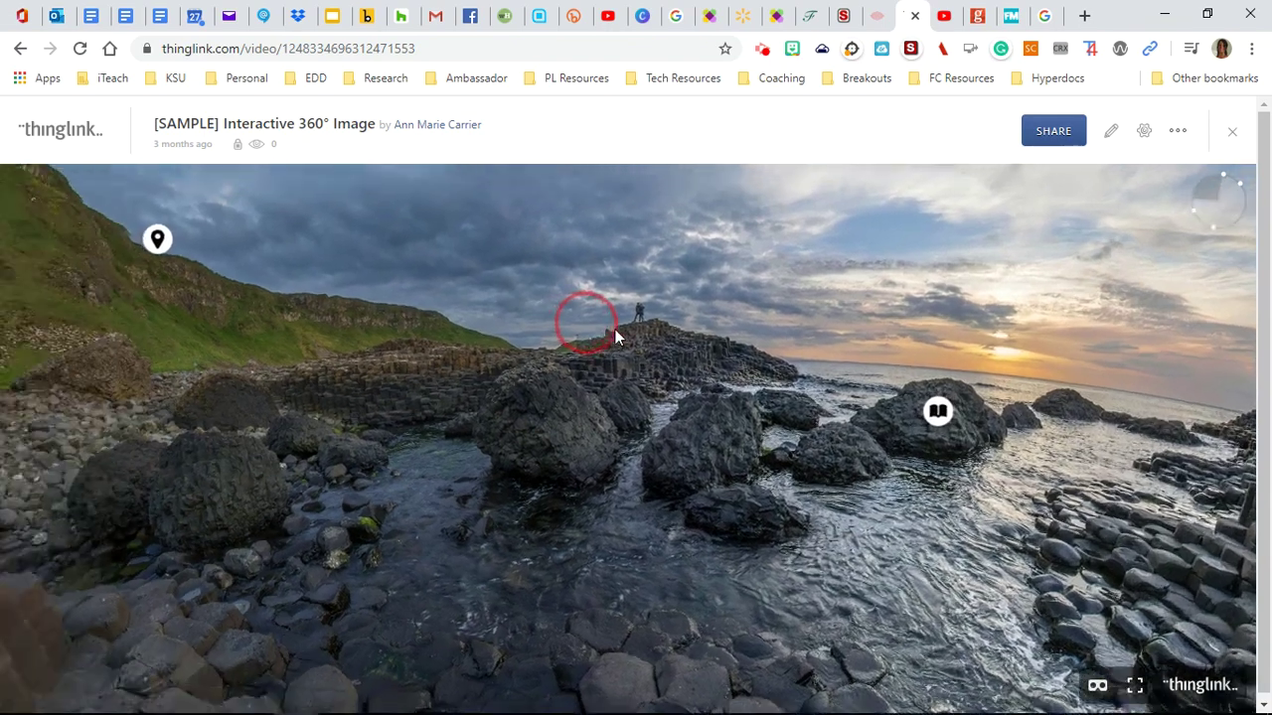
{"action": "left_click_drag", "start_coordinate": [591, 318], "coordinate": [830, 365]}
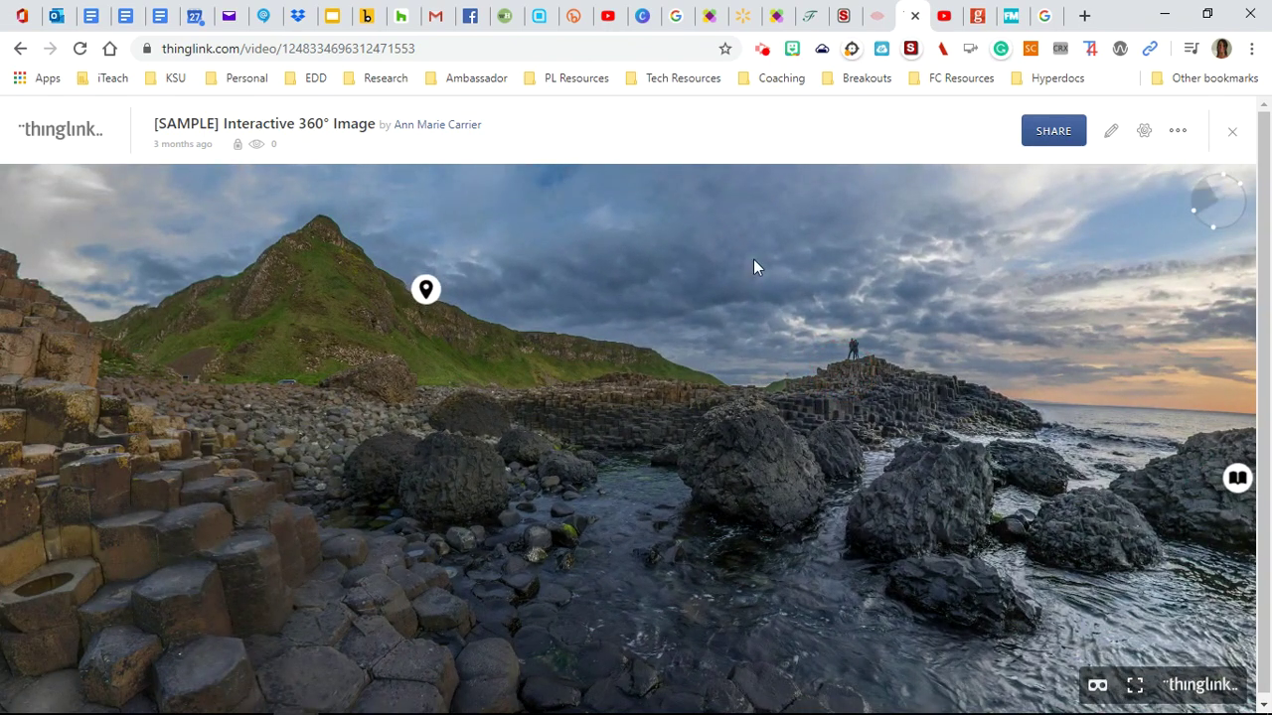
{"action": "left_click", "coordinate": [53, 139]}
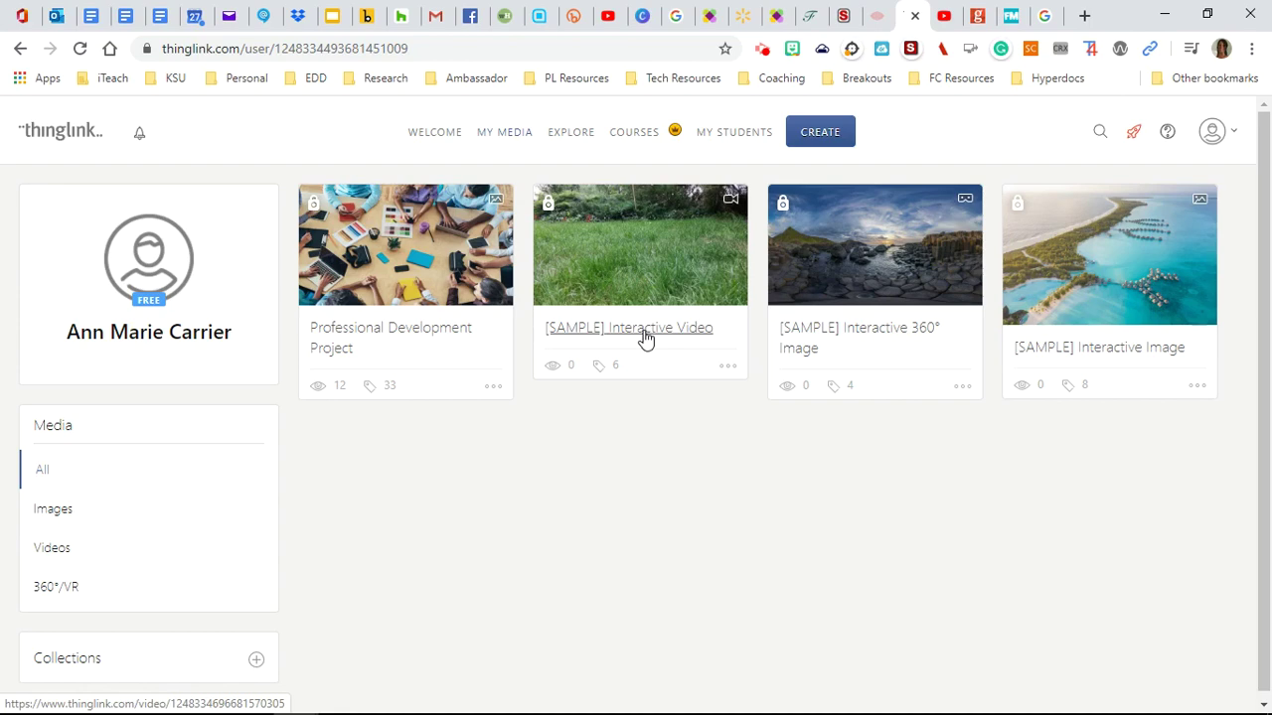
Step: Play the sample interactive video and read through its Magpies' habitat tag
{"action": "left_click", "coordinate": [644, 338]}
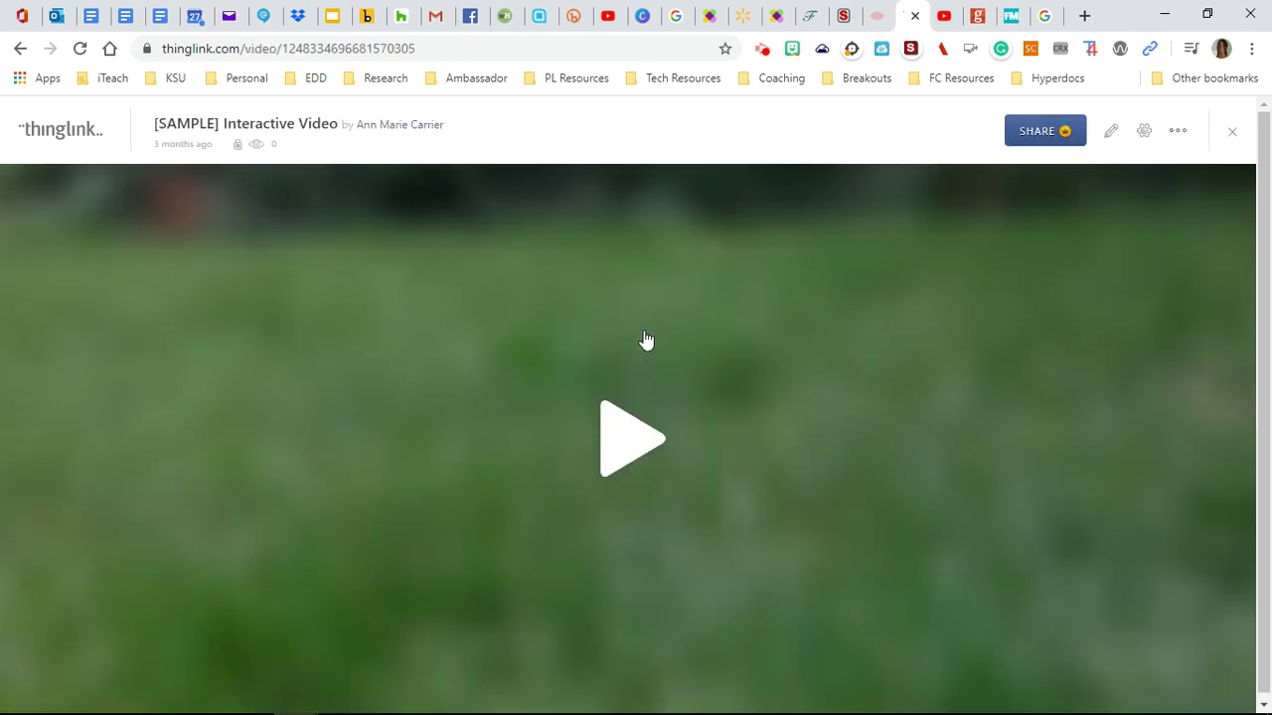
{"action": "left_click", "coordinate": [632, 435]}
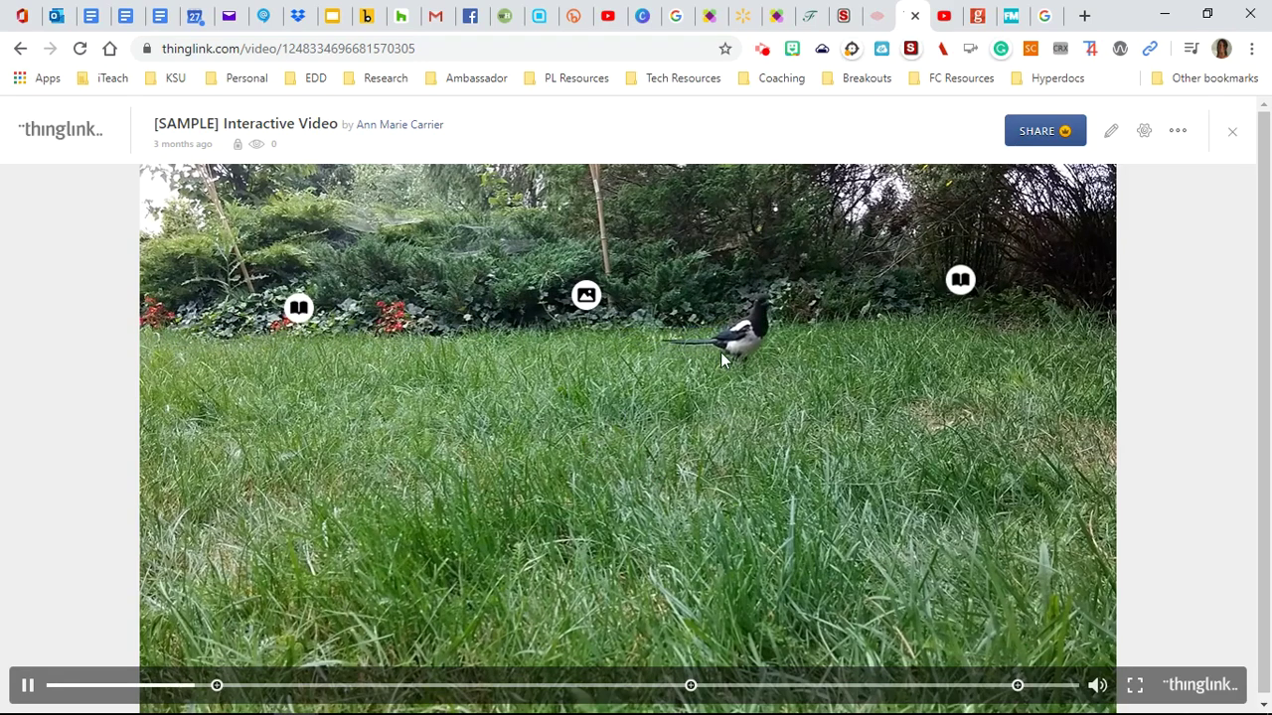
{"action": "left_click", "coordinate": [961, 284]}
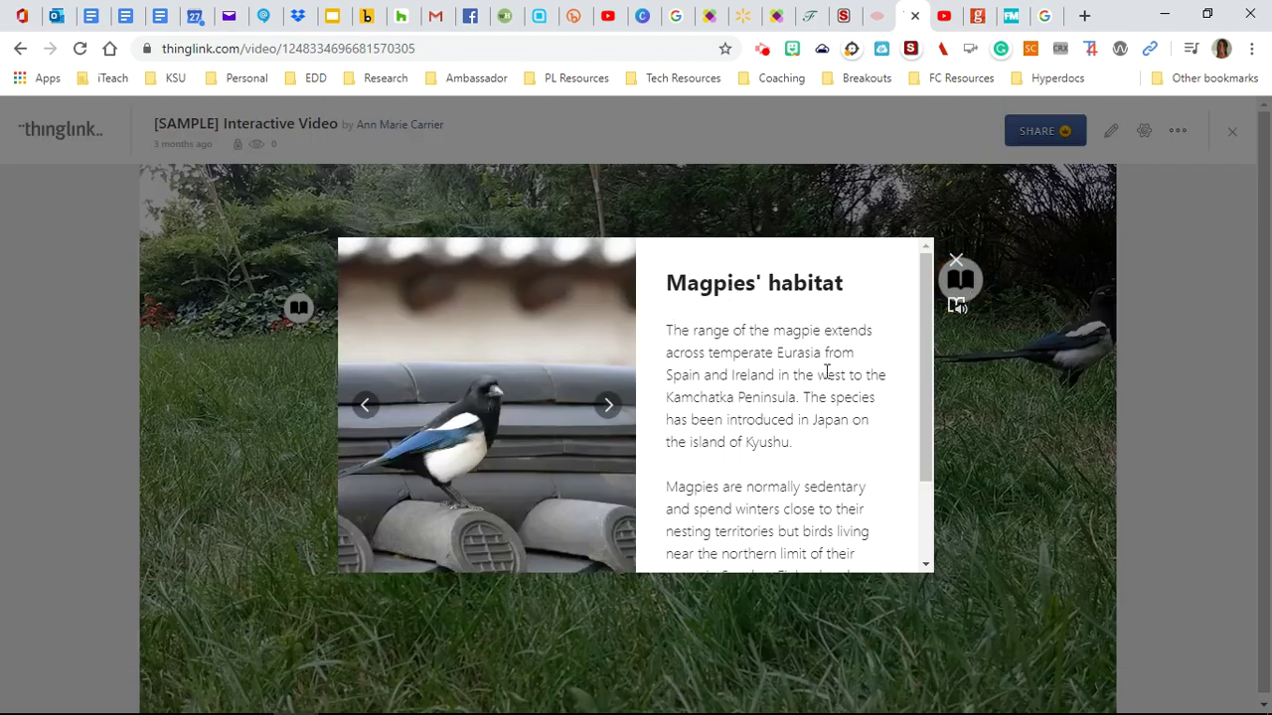
{"action": "scroll", "coordinate": [827, 373], "scroll_direction": "down", "scroll_amount": 2}
{"action": "scroll", "coordinate": [827, 373], "scroll_direction": "up", "scroll_amount": 2}
{"action": "left_click", "coordinate": [956, 262]}
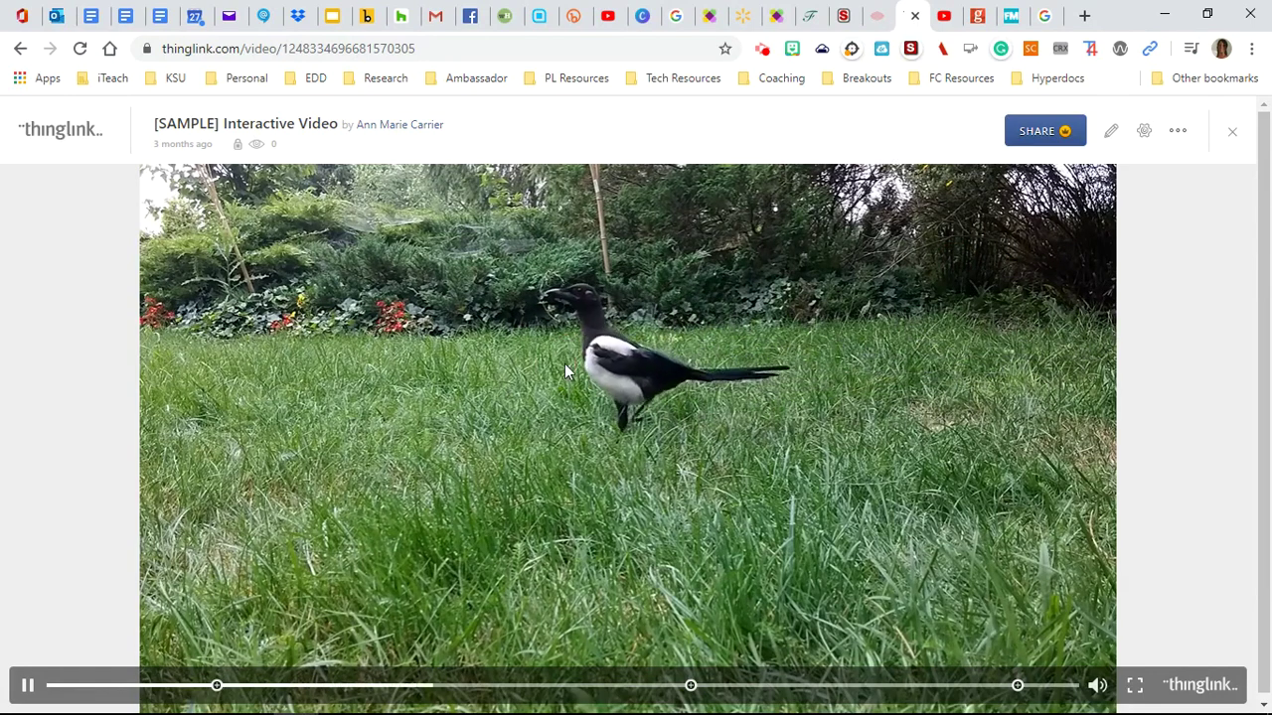
Step: Examine the video's Magpie's sounds tag and the magpie information tag, and return to the media library
{"action": "left_click", "coordinate": [596, 370]}
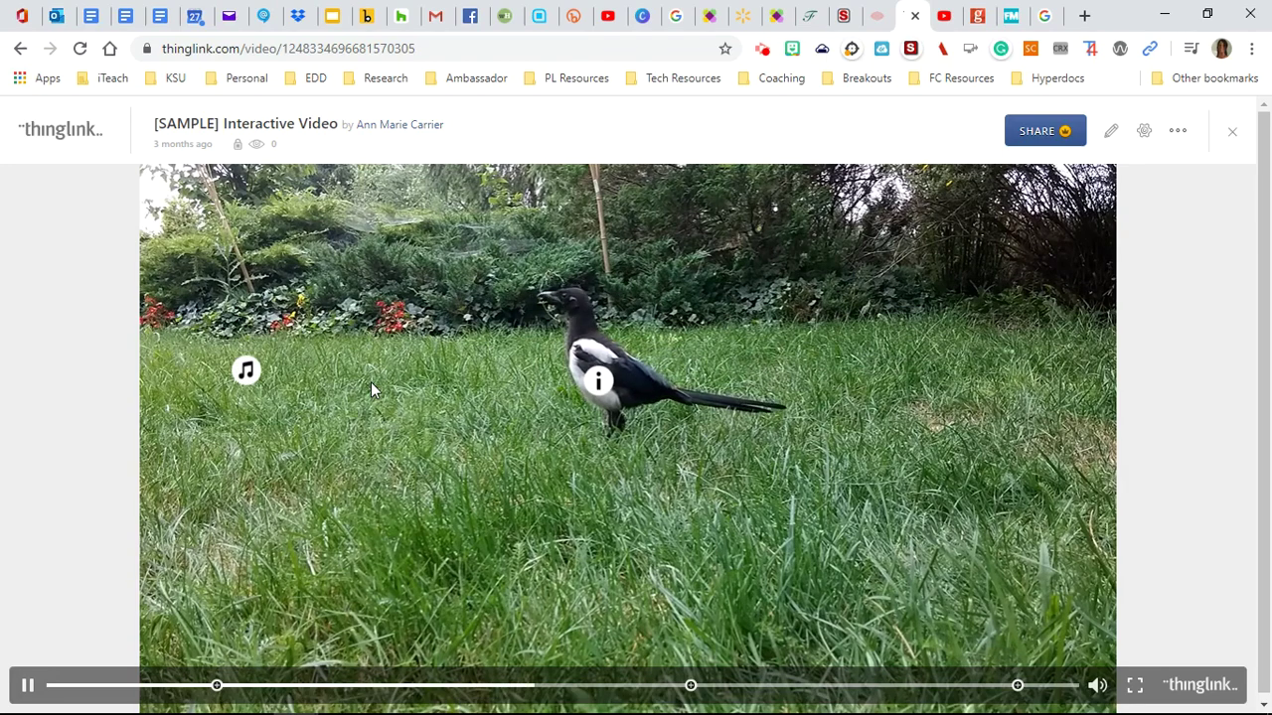
{"action": "left_click", "coordinate": [247, 371]}
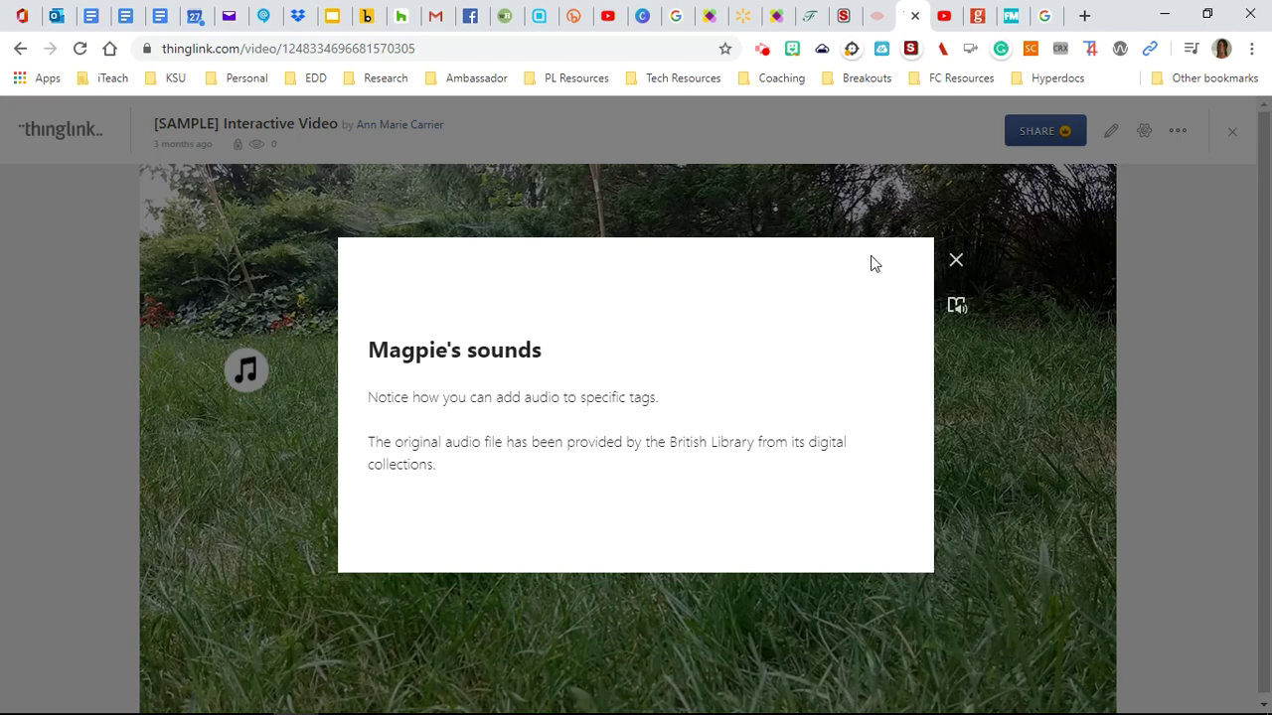
{"action": "left_click", "coordinate": [956, 260]}
{"action": "mouse_move", "coordinate": [602, 392]}
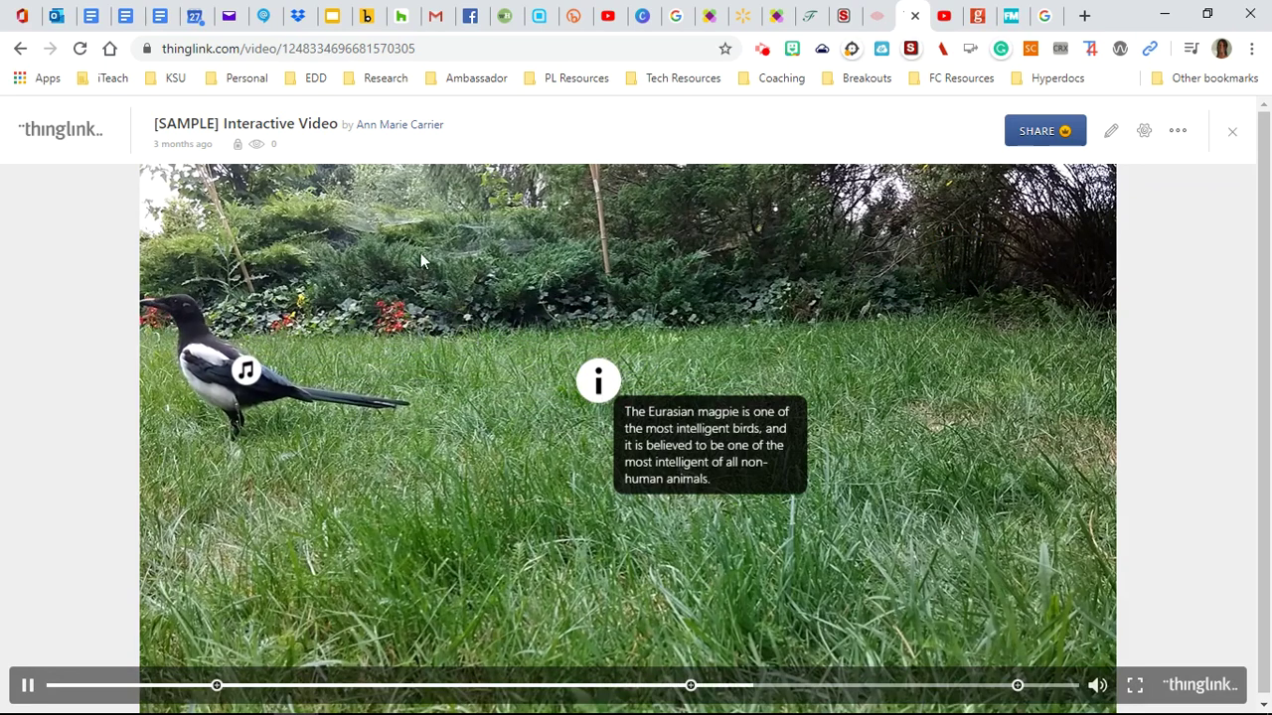
{"action": "left_click", "coordinate": [40, 135]}
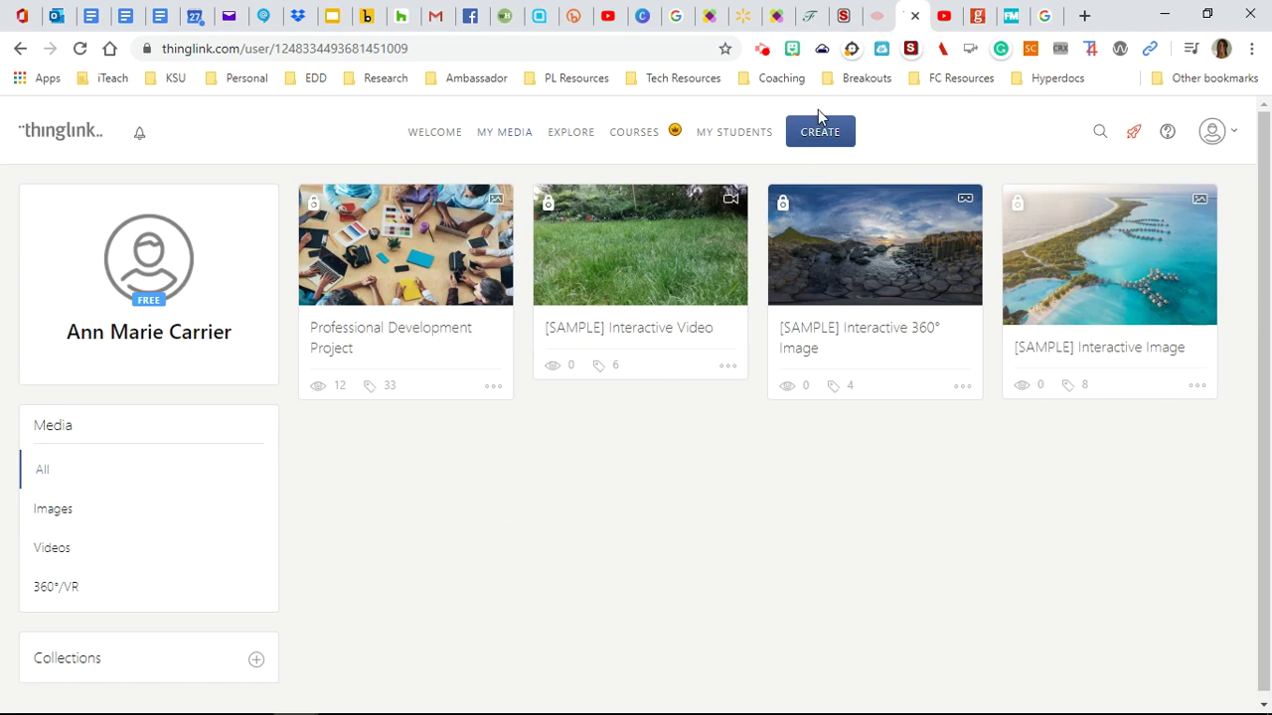
Step: Create a new interactive image by uploading rockcycle2.jpg from the Pictures folder
{"action": "left_click", "coordinate": [825, 139]}
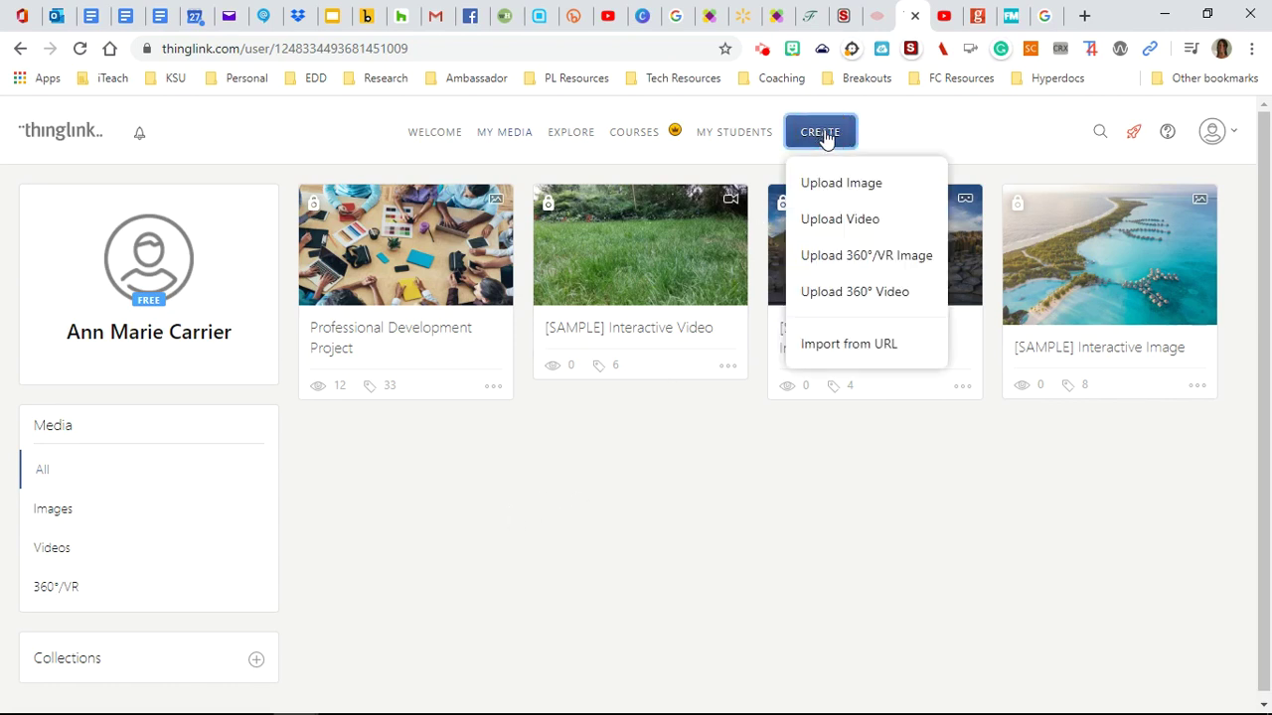
{"action": "left_click", "coordinate": [869, 193]}
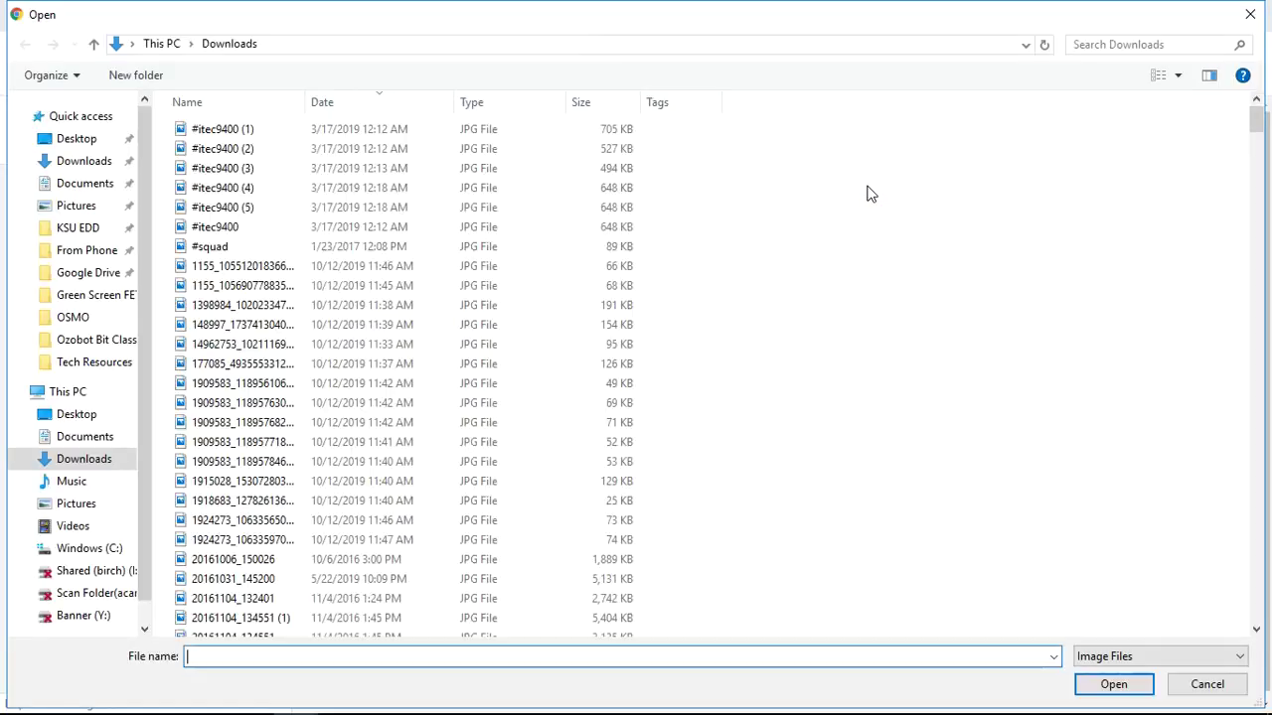
{"action": "left_click", "coordinate": [70, 505]}
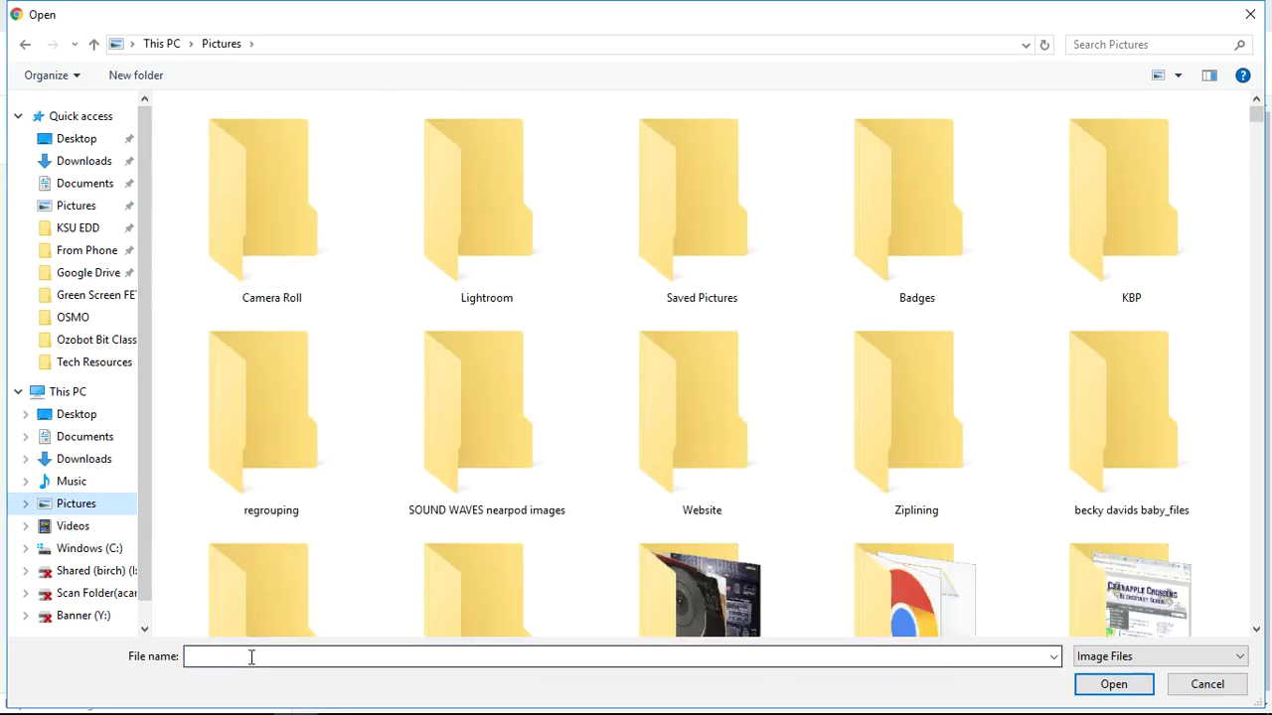
{"action": "type", "text": "rock"}
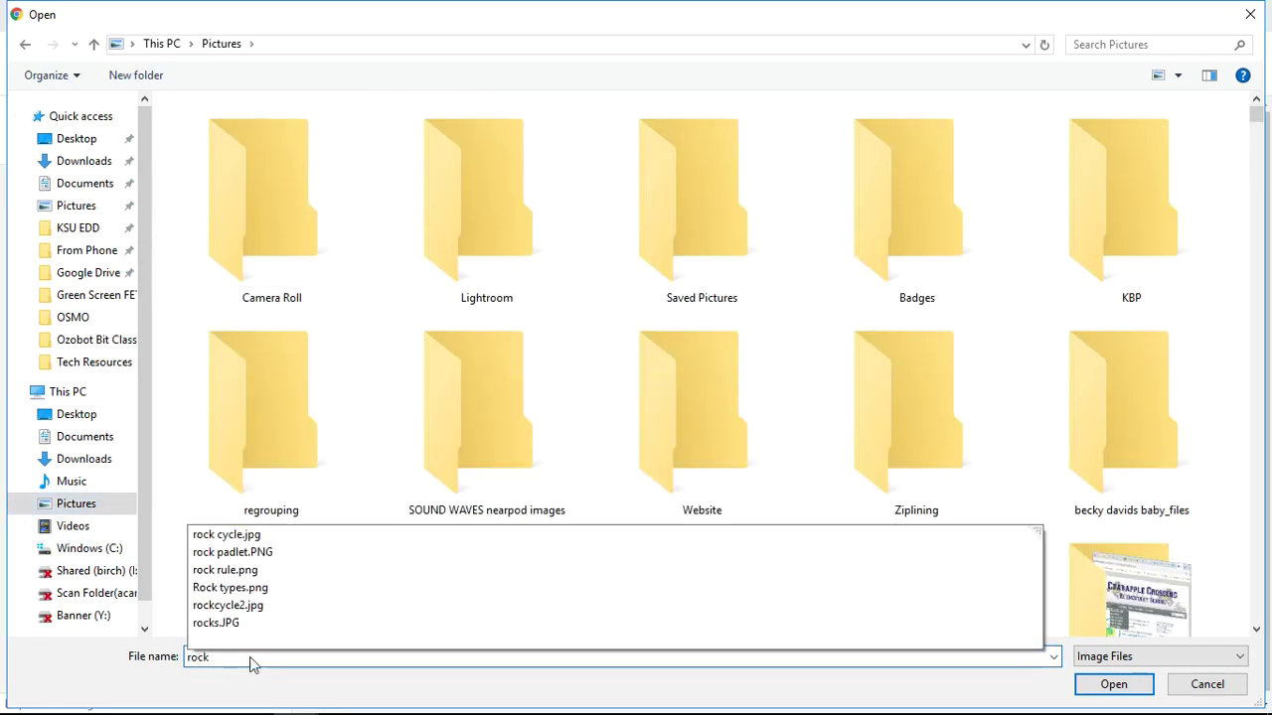
{"action": "left_click", "coordinate": [248, 608]}
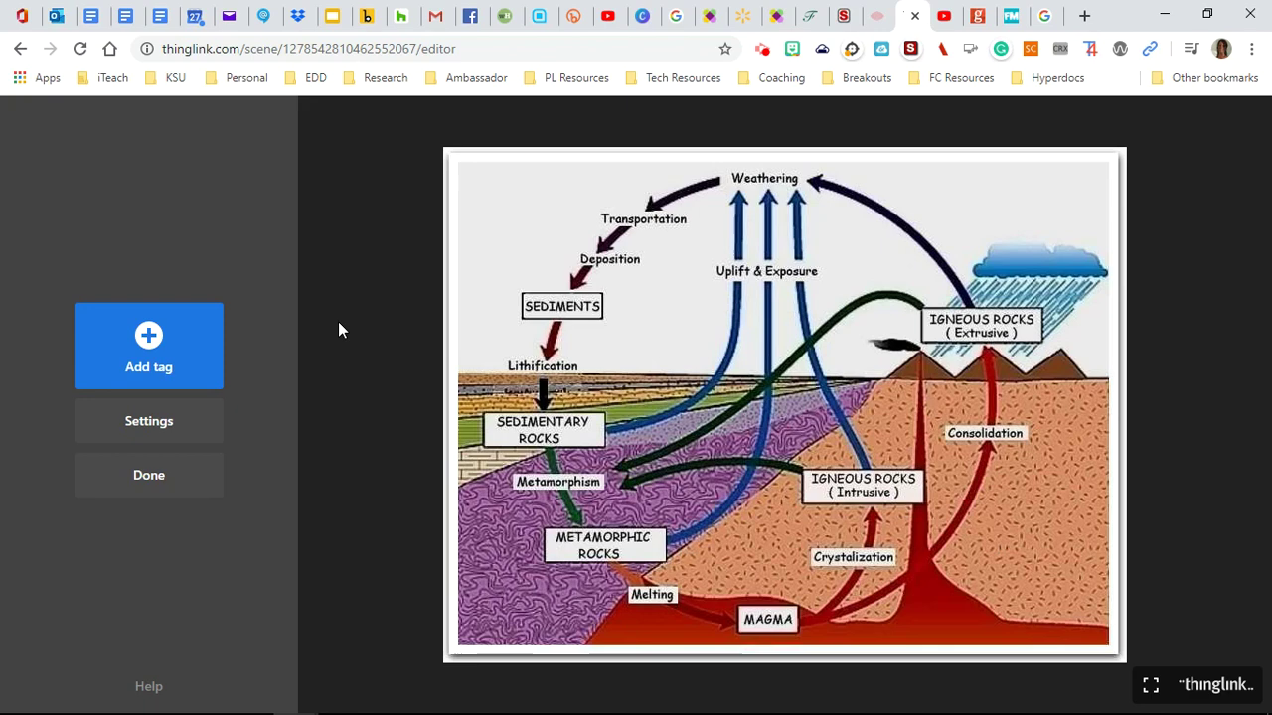
Step: Add a text and media tag to the rock cycle image and give it the red music note icon
{"action": "left_click", "coordinate": [142, 348]}
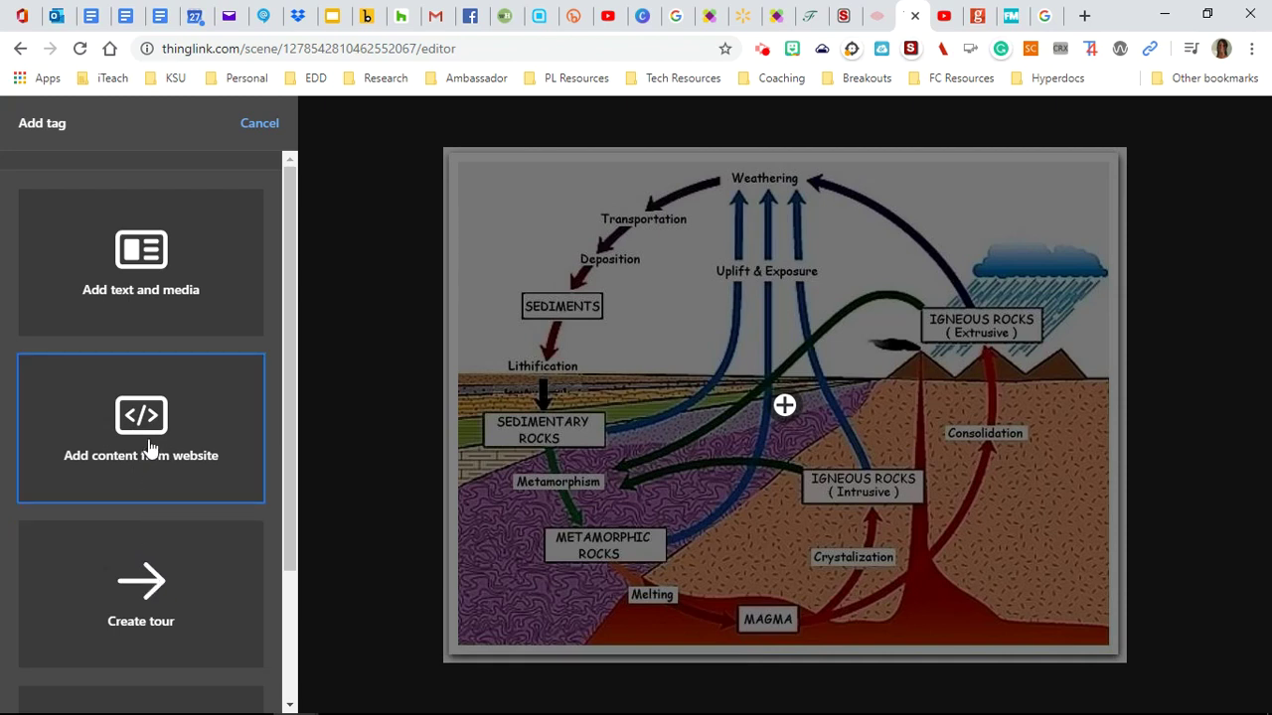
{"action": "left_click", "coordinate": [145, 300]}
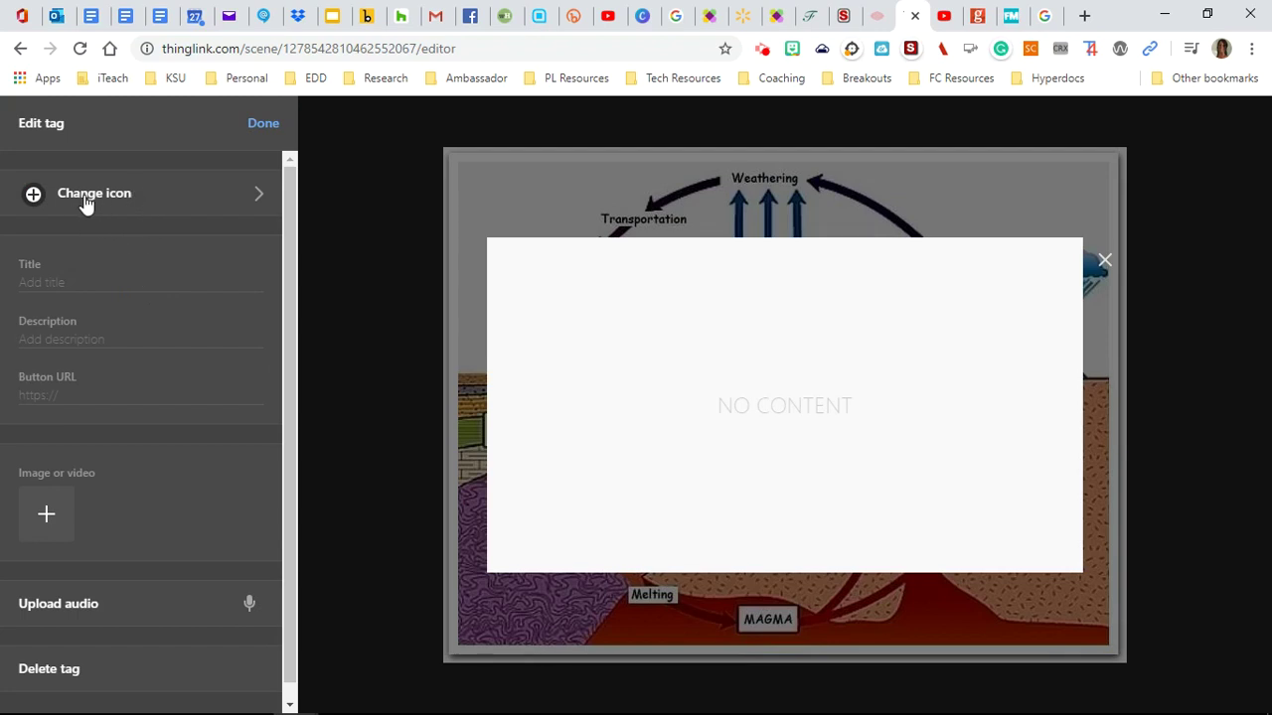
{"action": "left_click", "coordinate": [140, 198]}
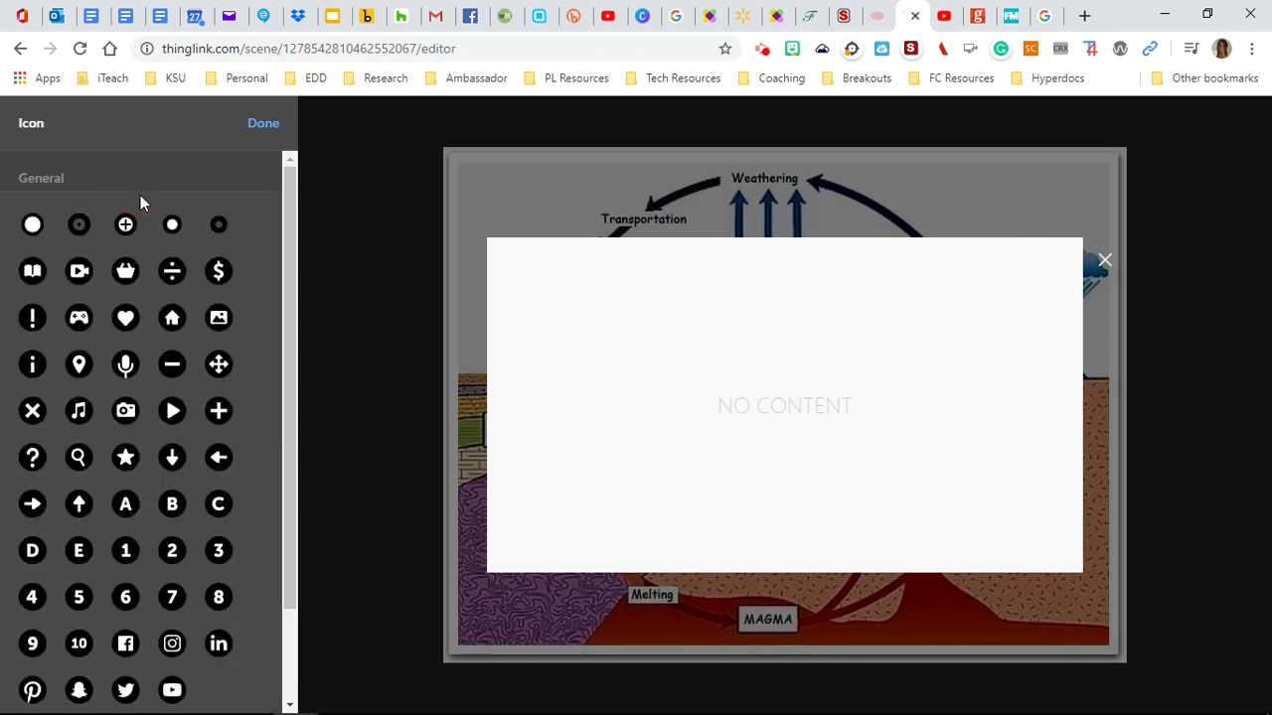
{"action": "scroll", "coordinate": [132, 353], "scroll_direction": "down", "scroll_amount": 2}
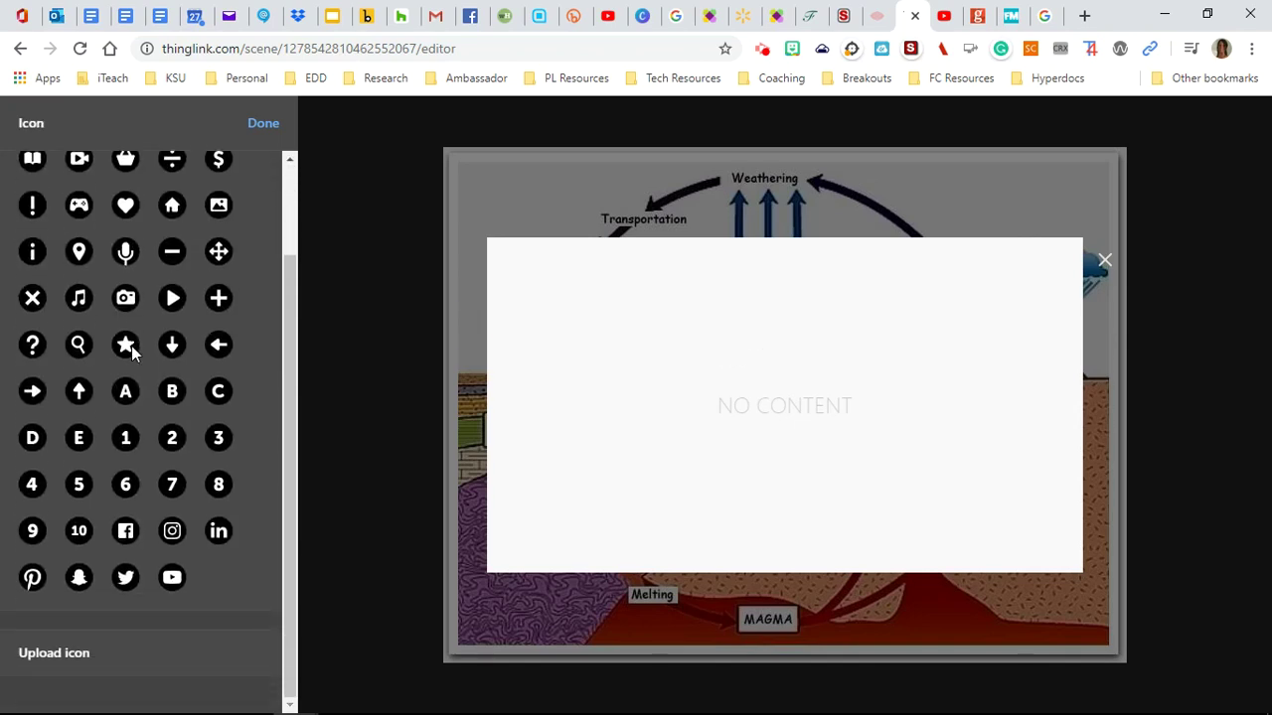
{"action": "left_click", "coordinate": [83, 310]}
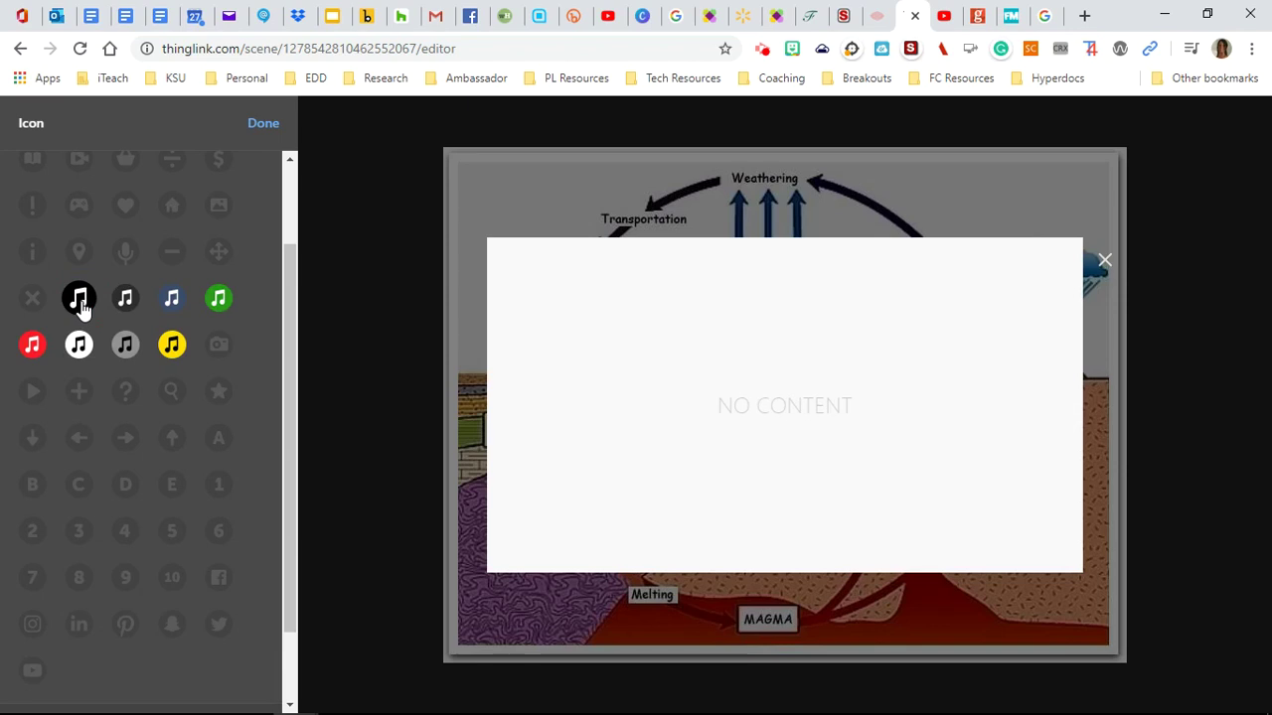
{"action": "left_click", "coordinate": [37, 348]}
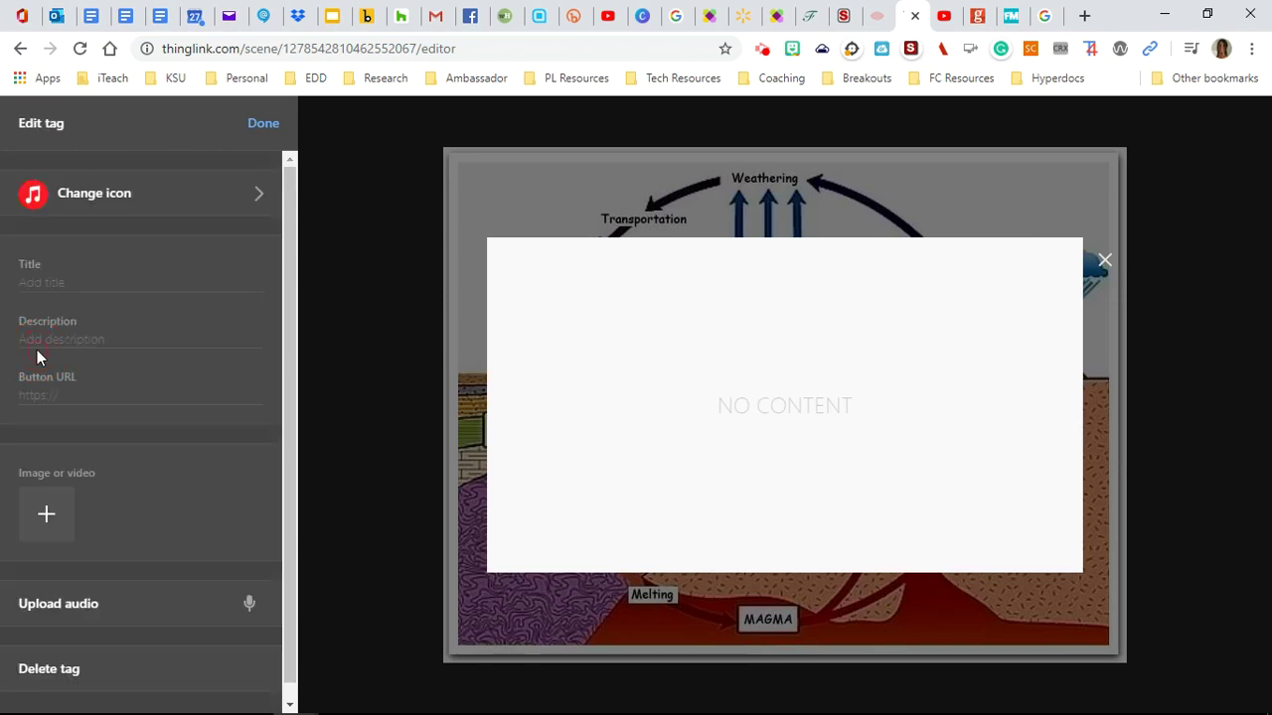
Step: Title the music note tag "Rock Cycle Song"
{"action": "left_click", "coordinate": [62, 285]}
{"action": "type", "text": "Roc"}
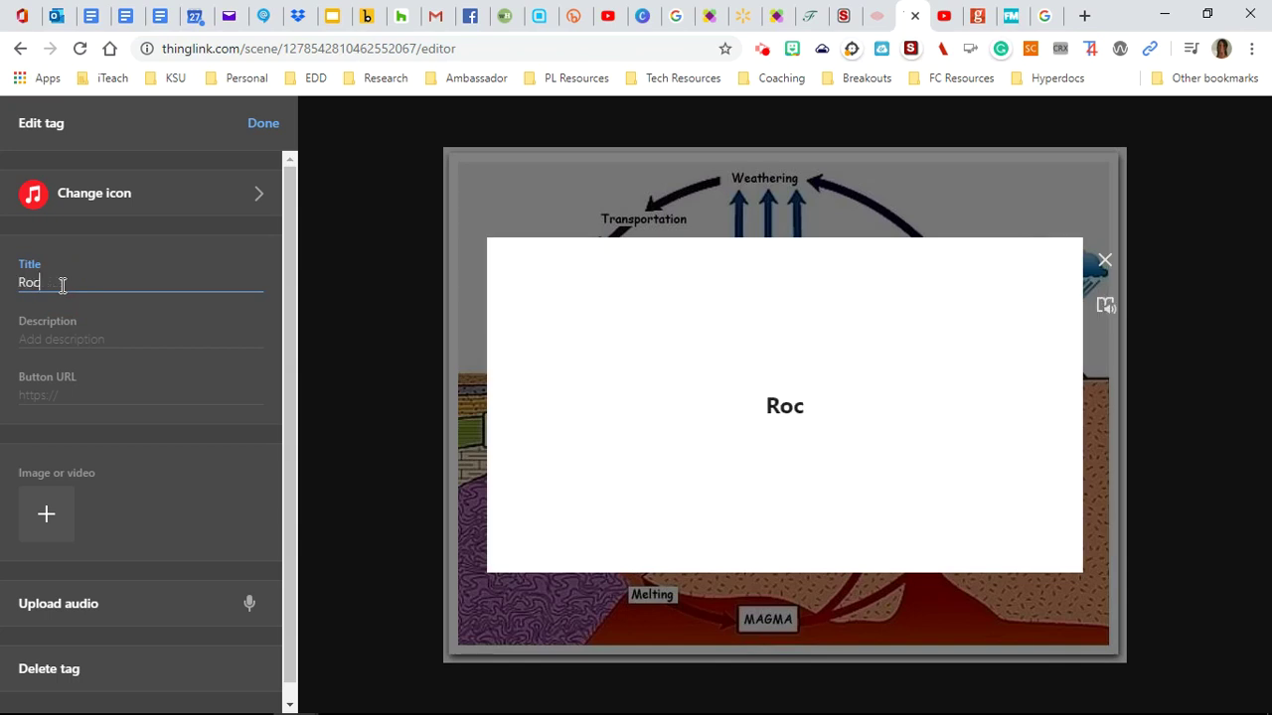
{"action": "type", "text": "k Cycle"}
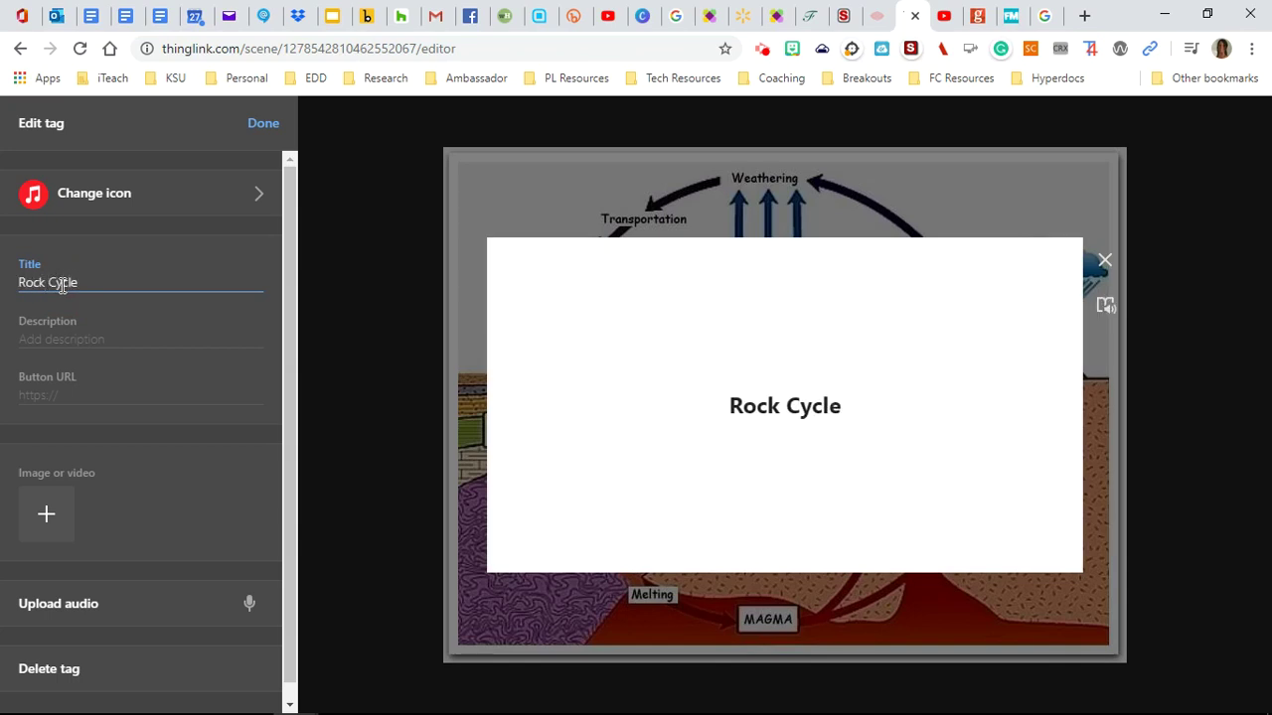
{"action": "type", "text": " Song"}
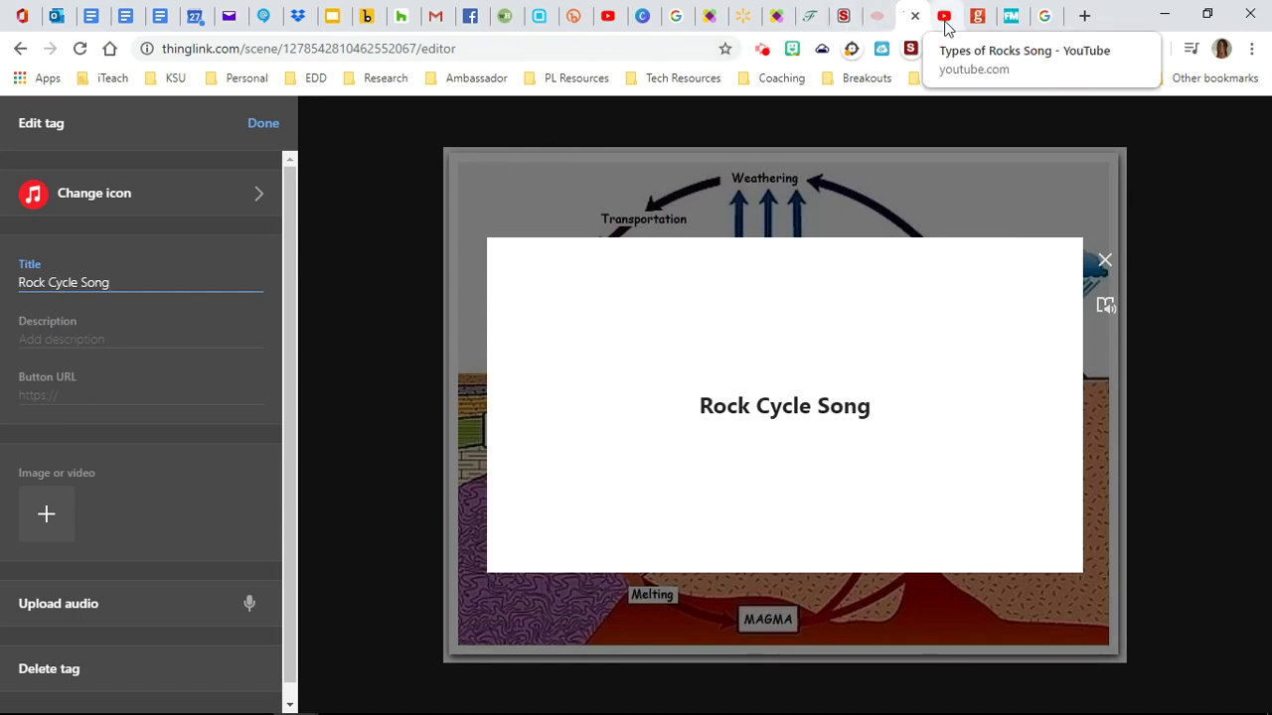
Step: Set the tag's button URL to the YouTube video "Types of Rocks Song" and place the tag just right of the SEDIMENTS label
{"action": "left_click", "coordinate": [945, 26]}
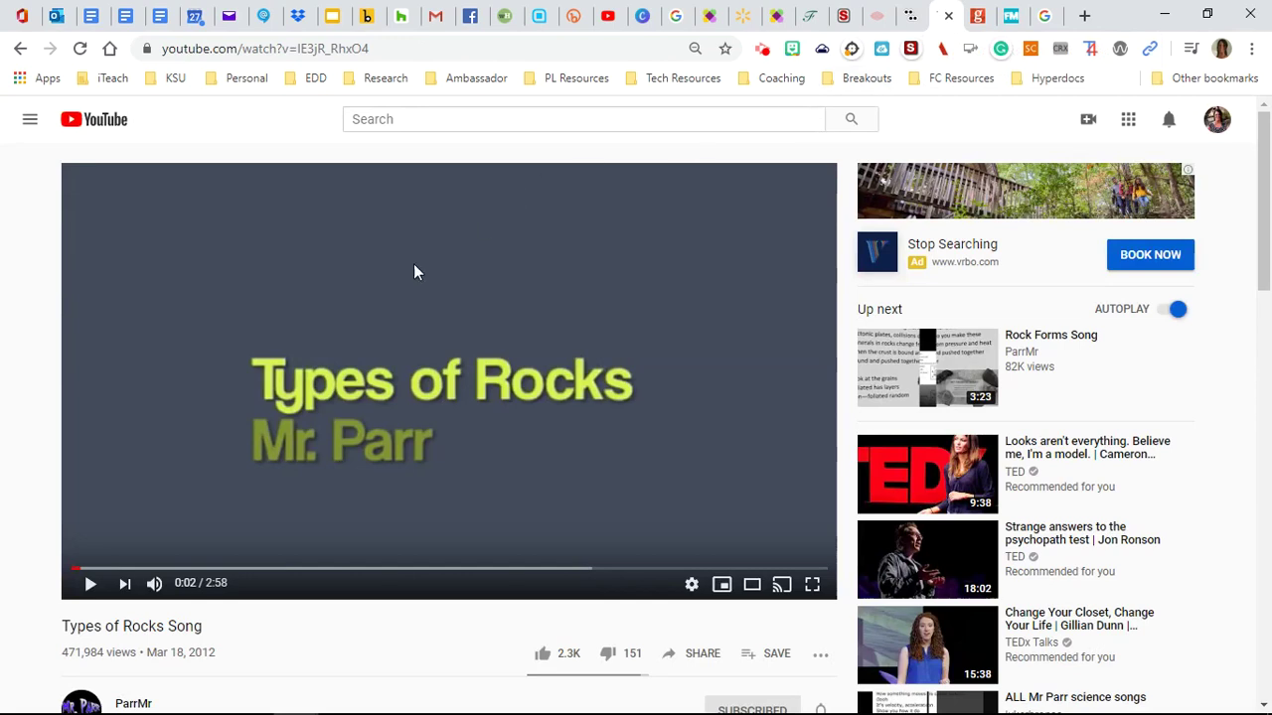
{"action": "left_click", "coordinate": [397, 48]}
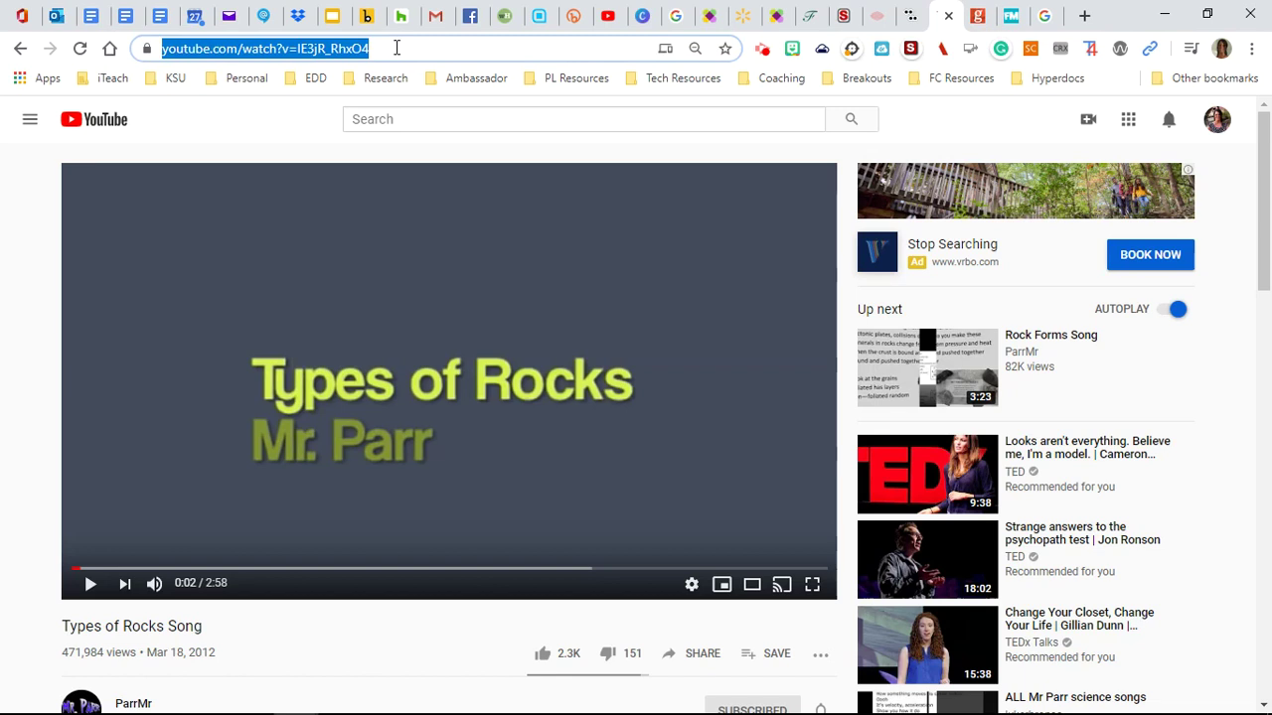
{"action": "left_click", "coordinate": [908, 18]}
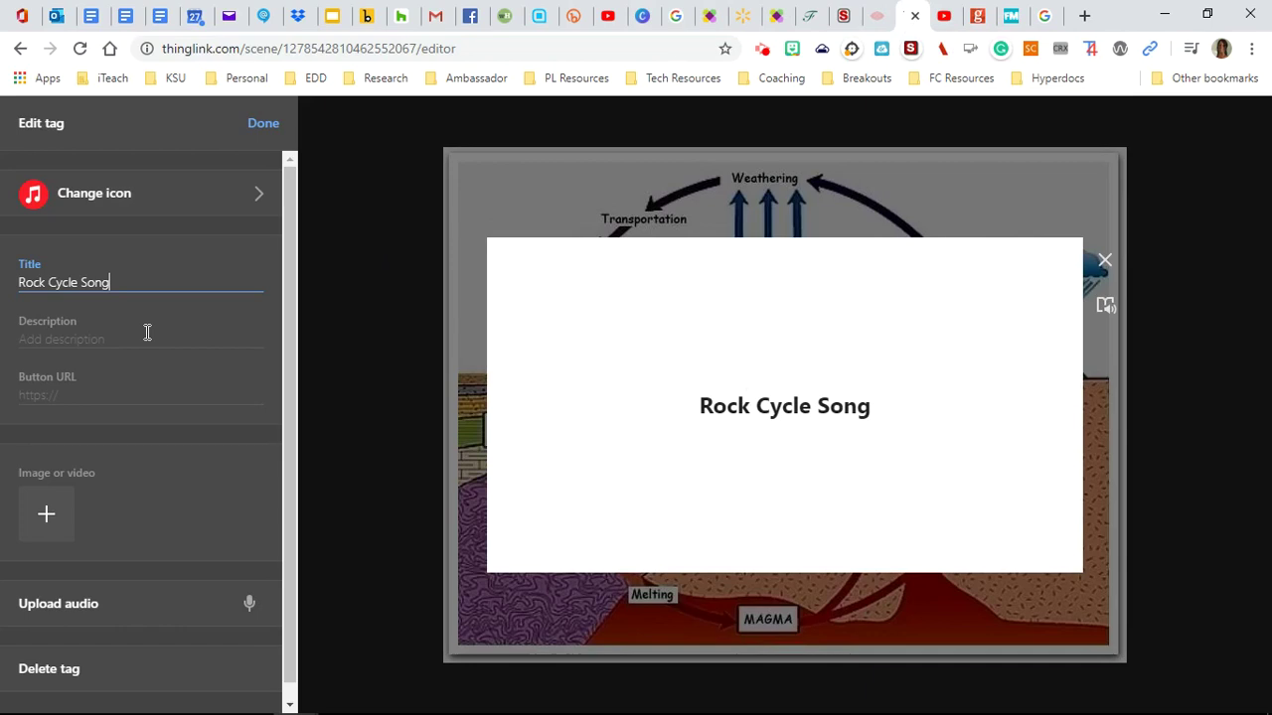
{"action": "left_click", "coordinate": [40, 394]}
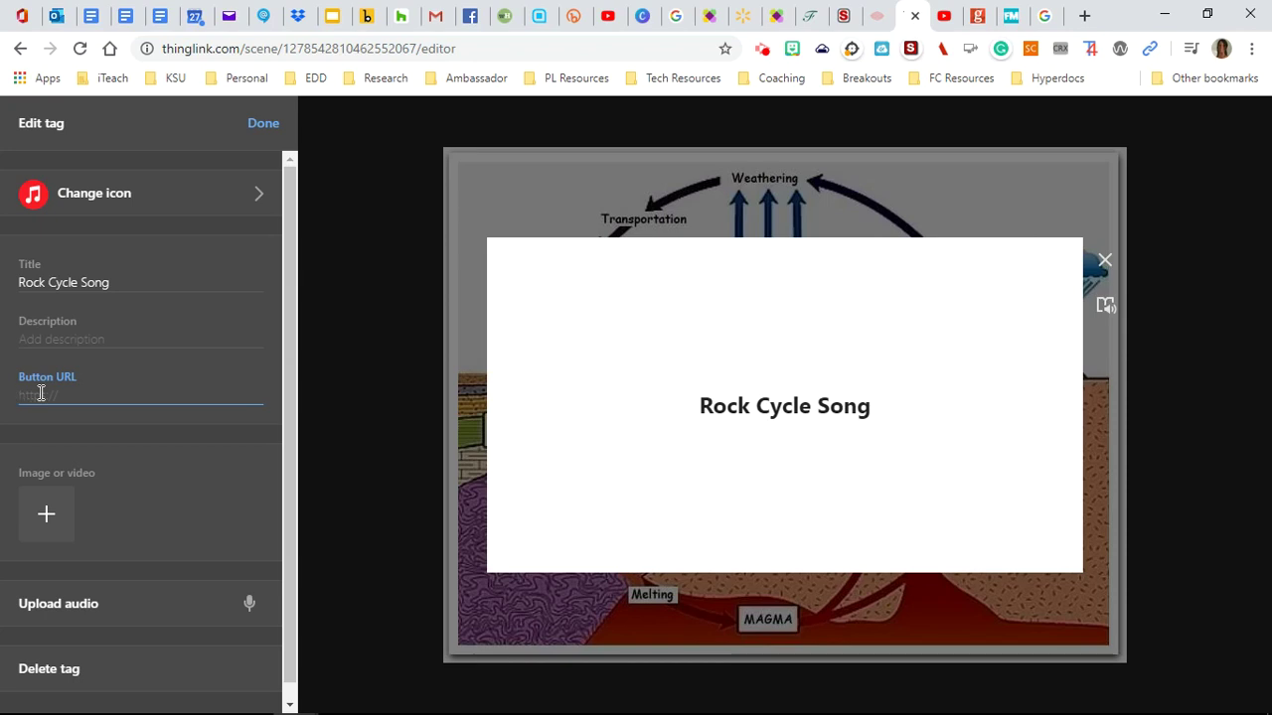
{"action": "type", "text": "https://www.youtube.com/watch?v=lE3jR_RhxO4"}
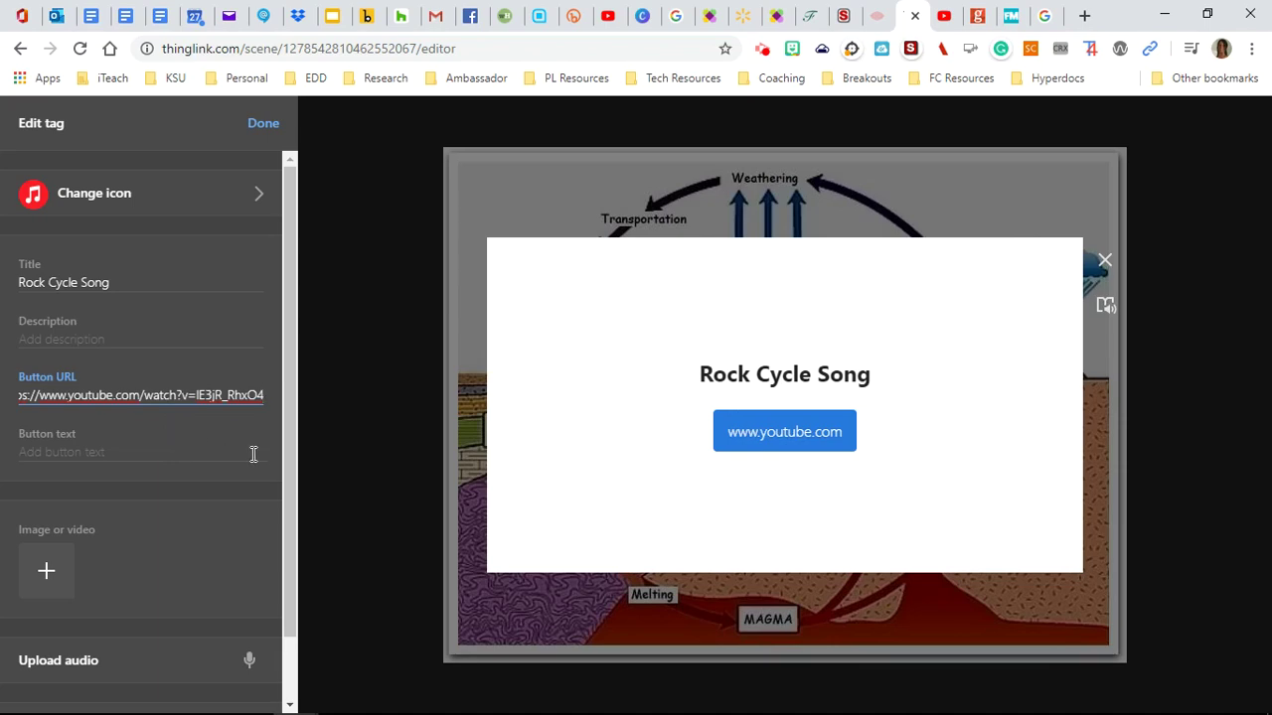
{"action": "left_click", "coordinate": [250, 127]}
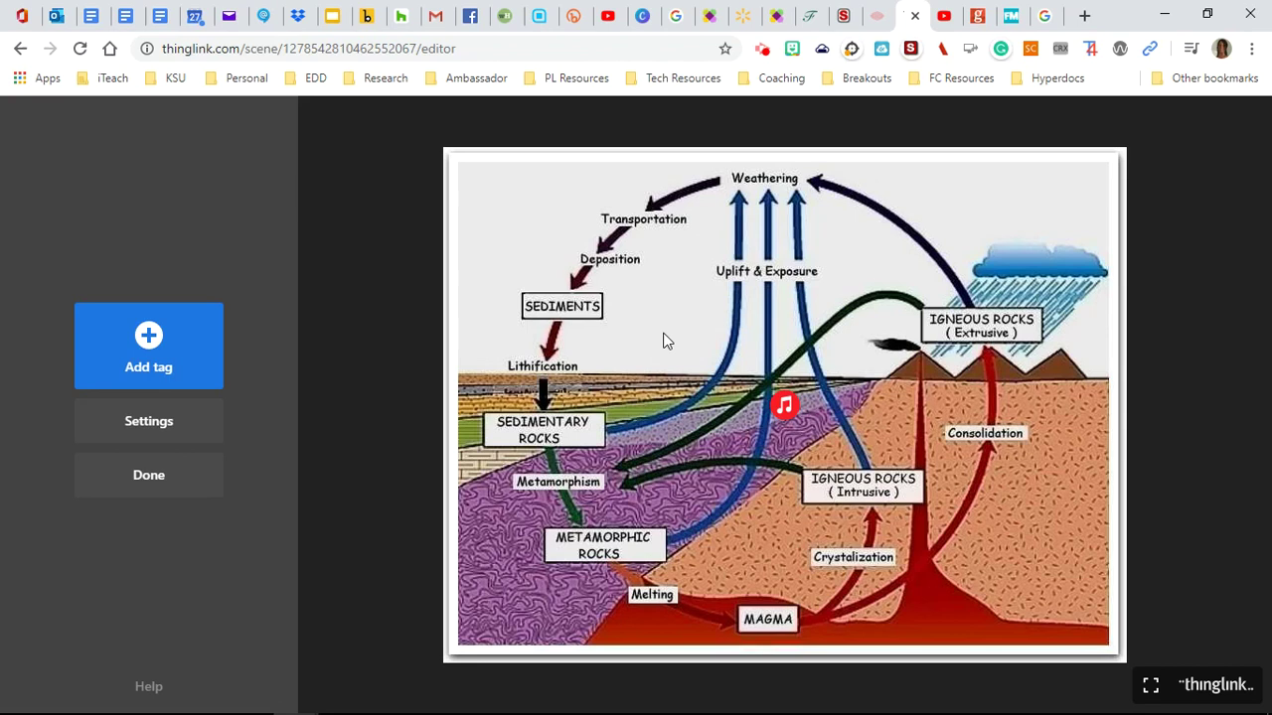
{"action": "left_click_drag", "start_coordinate": [787, 409], "coordinate": [659, 314]}
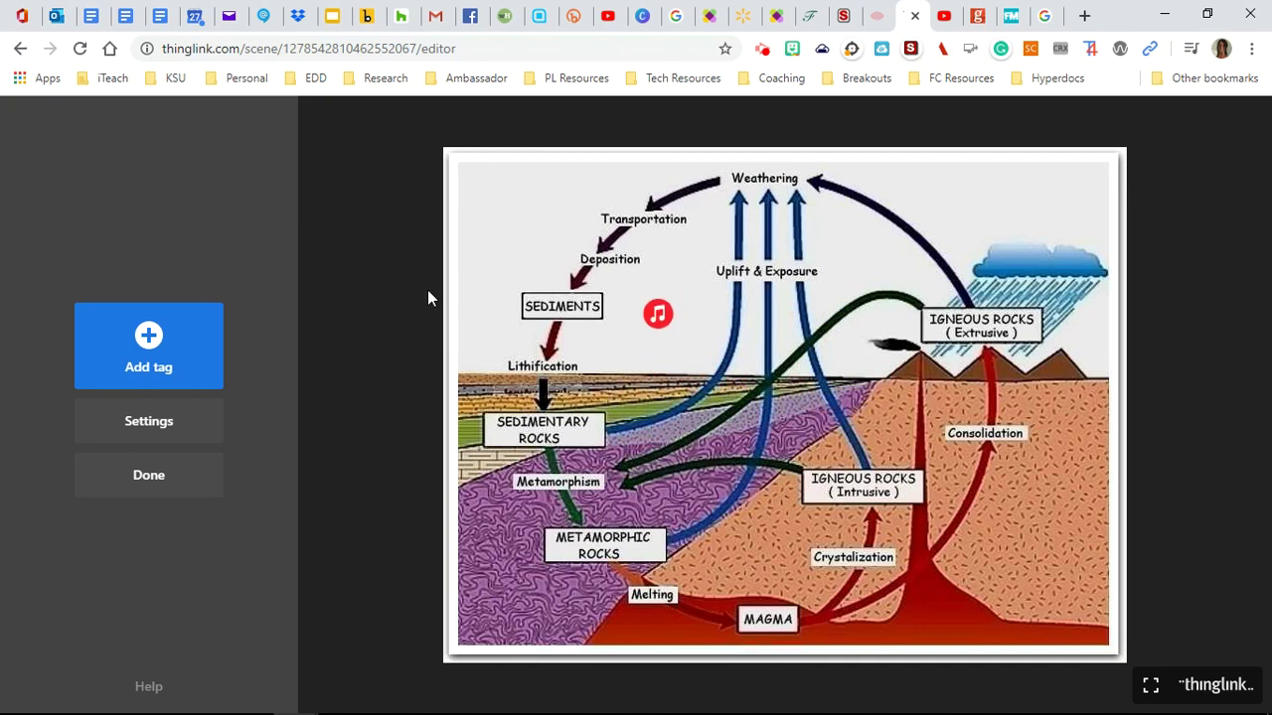
Step: Add a website content tag to the image and give it the green open book icon
{"action": "left_click", "coordinate": [154, 342]}
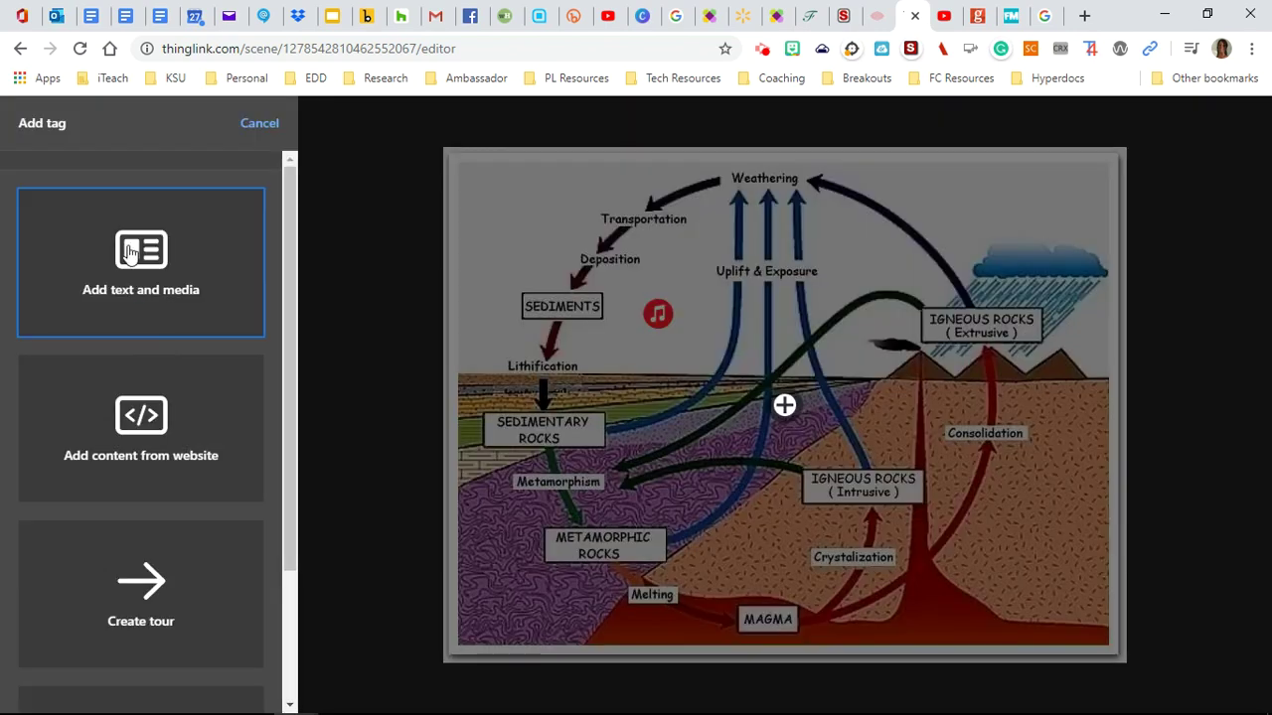
{"action": "left_click", "coordinate": [144, 422]}
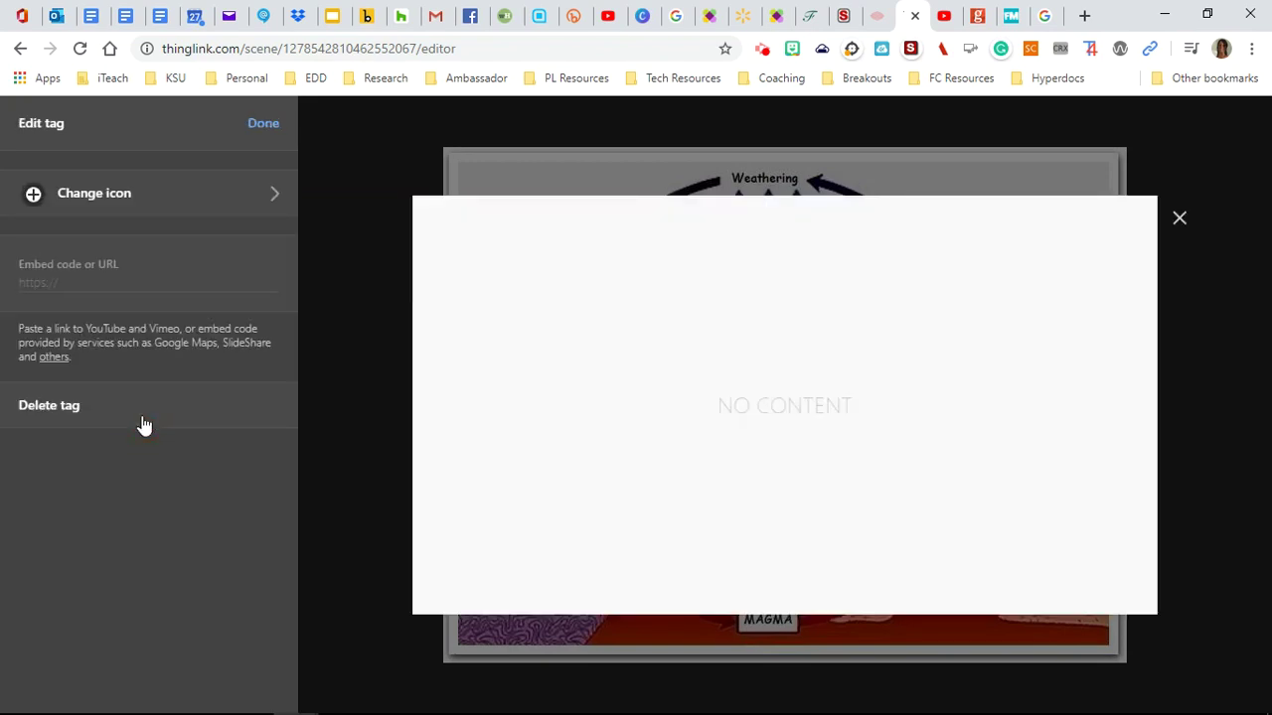
{"action": "left_click", "coordinate": [112, 192]}
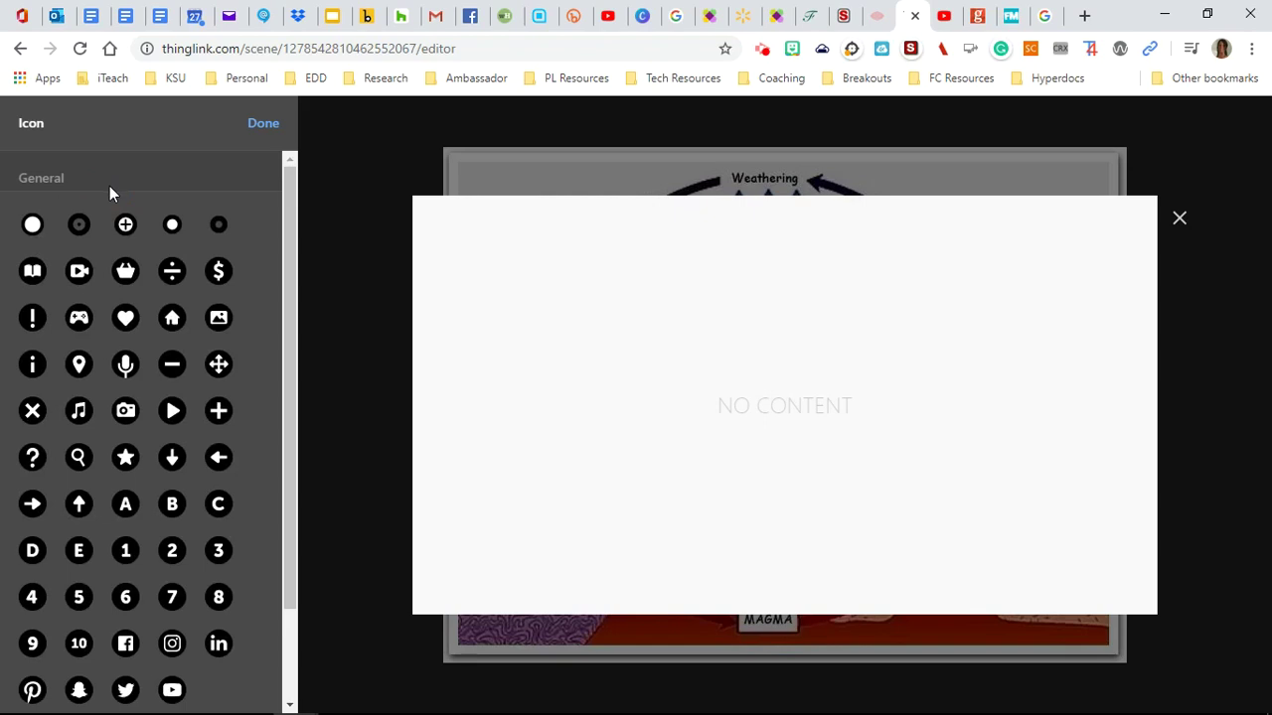
{"action": "scroll", "coordinate": [156, 330], "scroll_direction": "down", "scroll_amount": 1}
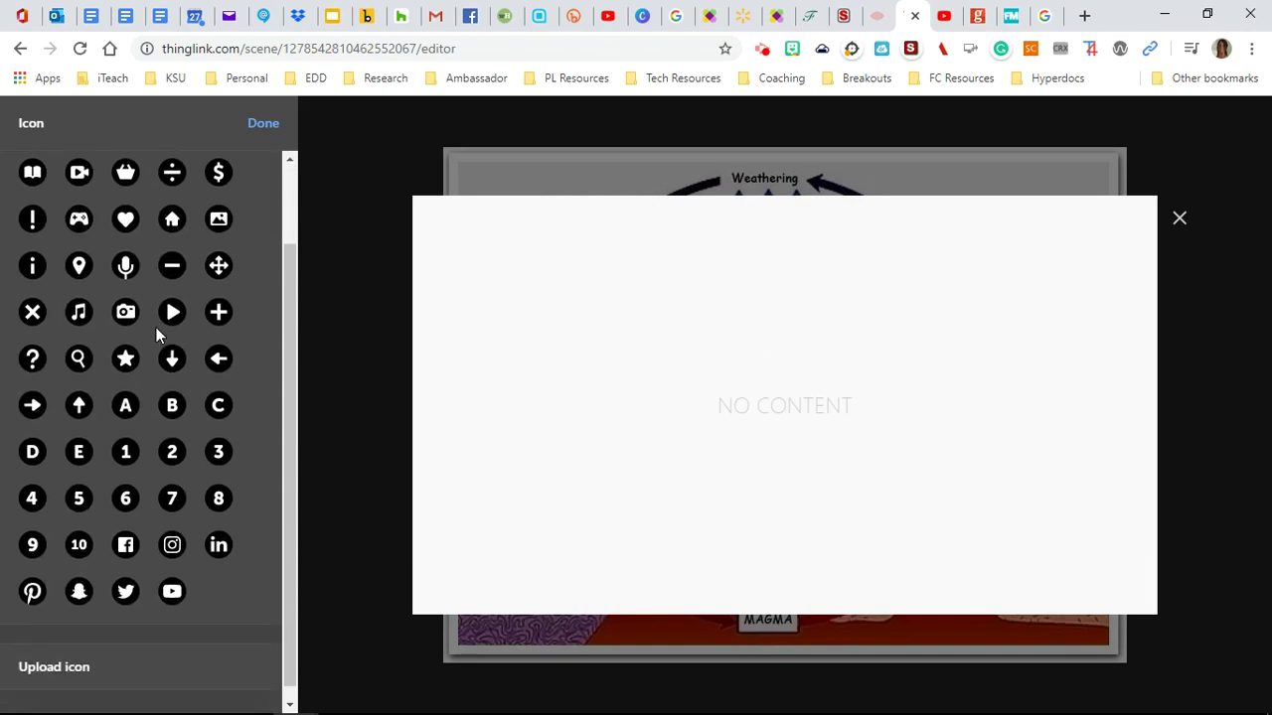
{"action": "scroll", "coordinate": [156, 327], "scroll_direction": "up", "scroll_amount": 1}
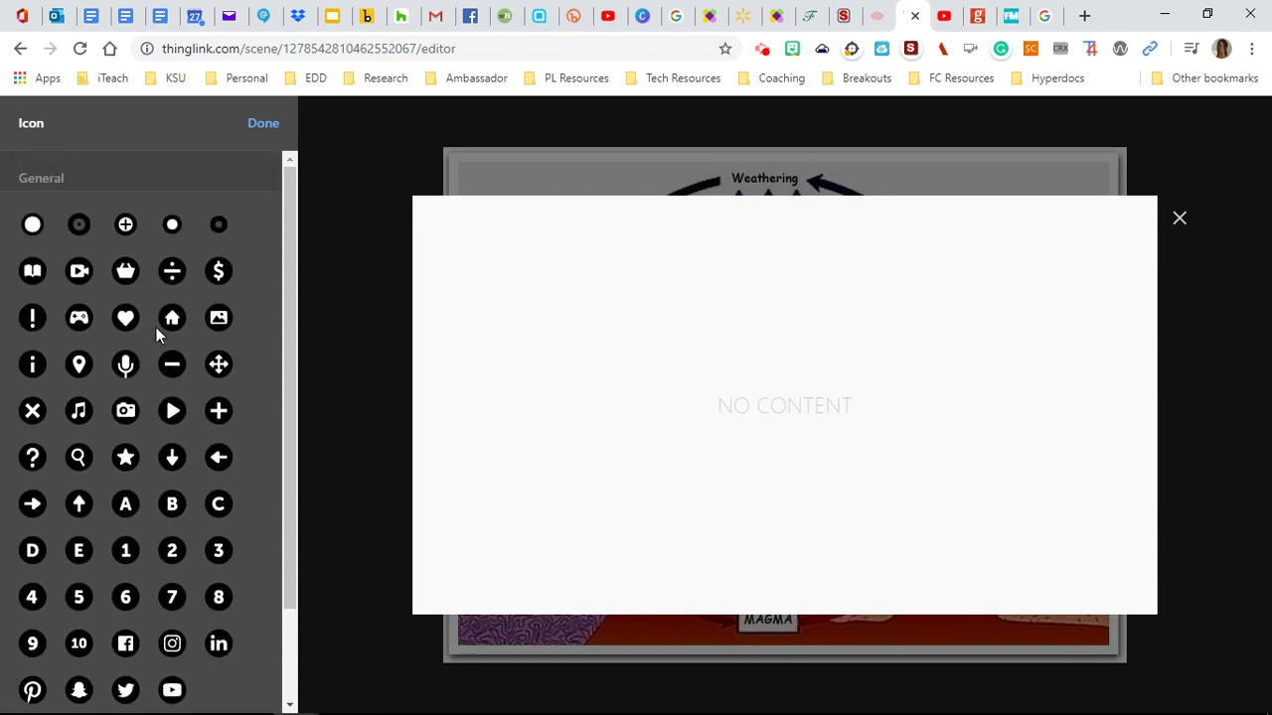
{"action": "left_click", "coordinate": [32, 275]}
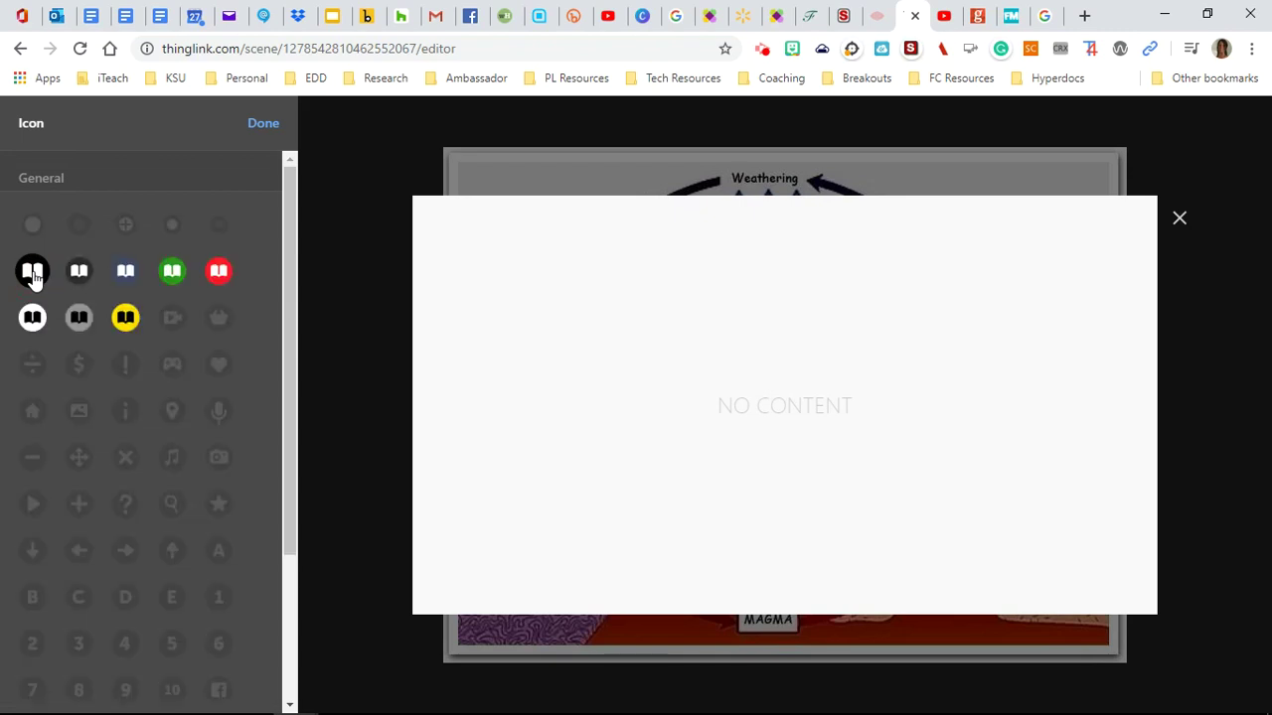
{"action": "left_click", "coordinate": [172, 273]}
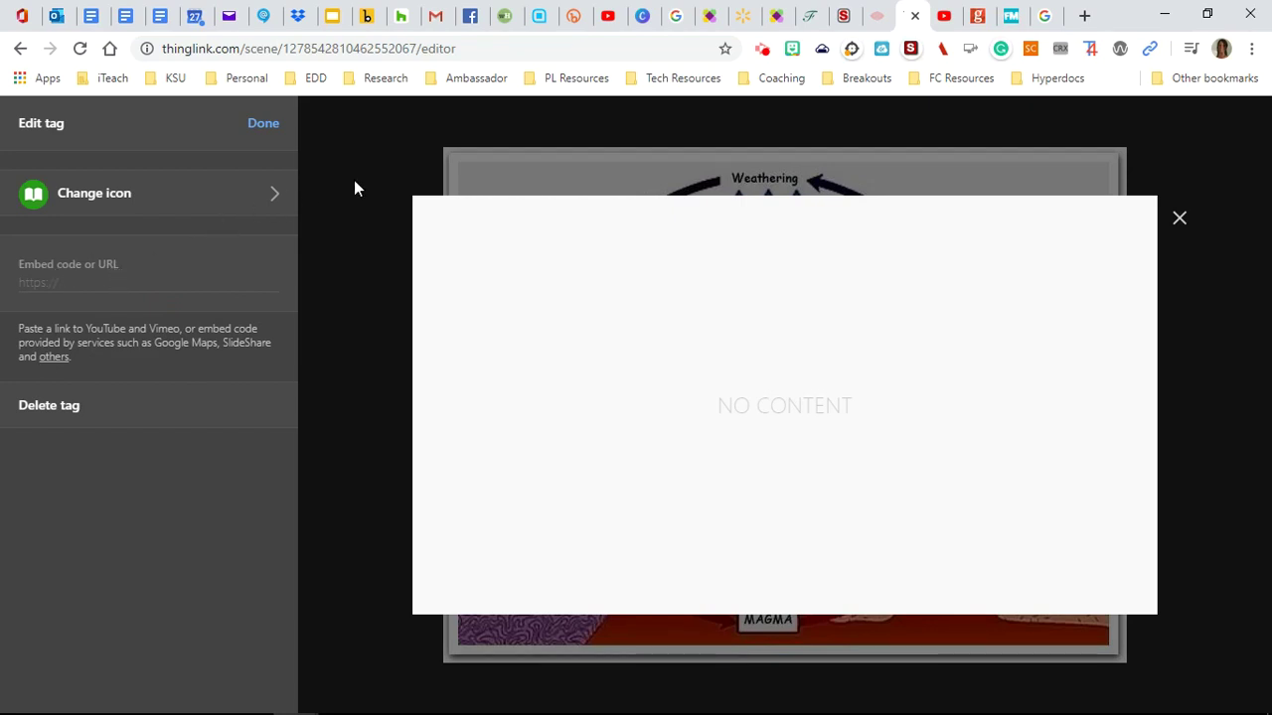
{"action": "left_click", "coordinate": [978, 16]}
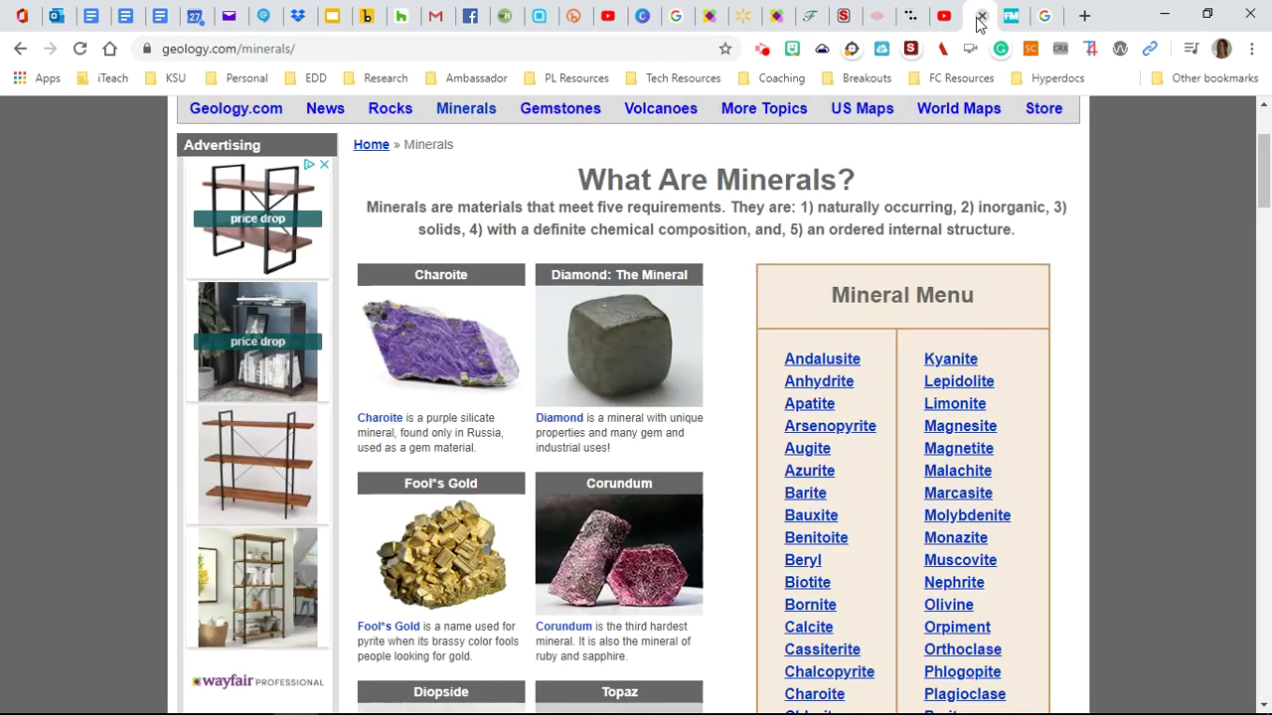
{"action": "left_click", "coordinate": [314, 49]}
{"action": "key", "text": "ctrl+c"}
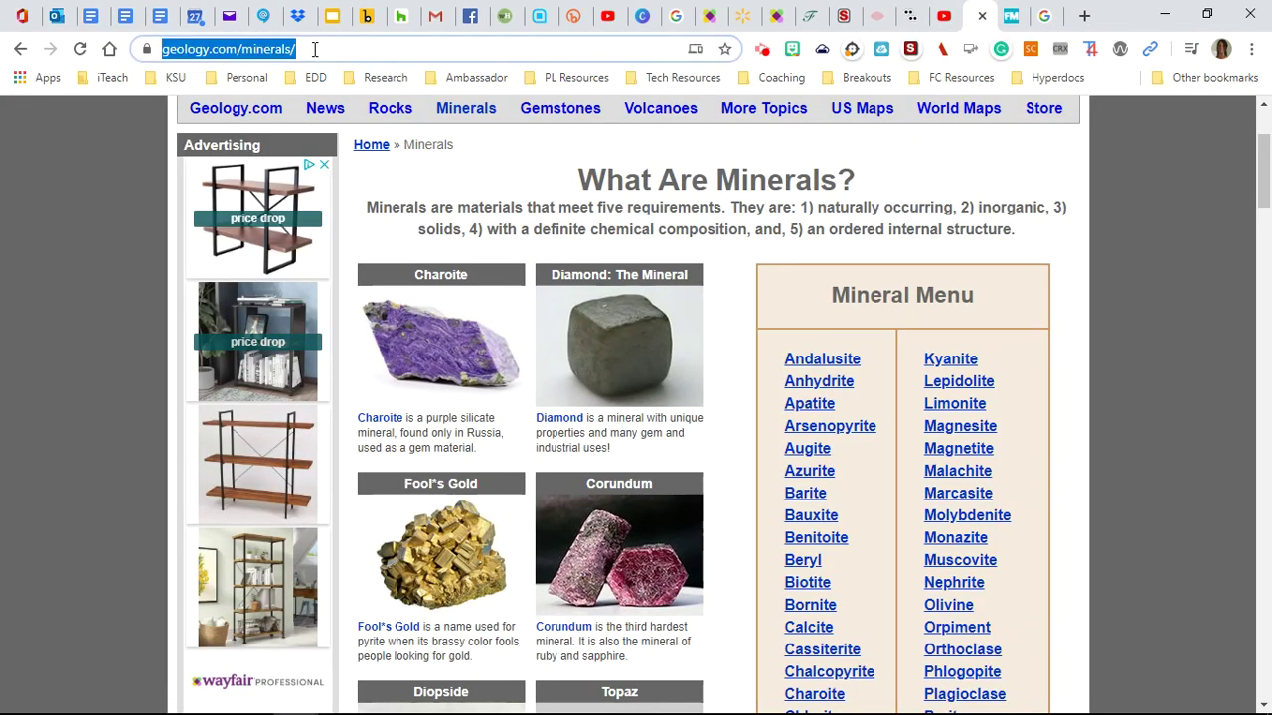
{"action": "left_click", "coordinate": [908, 16]}
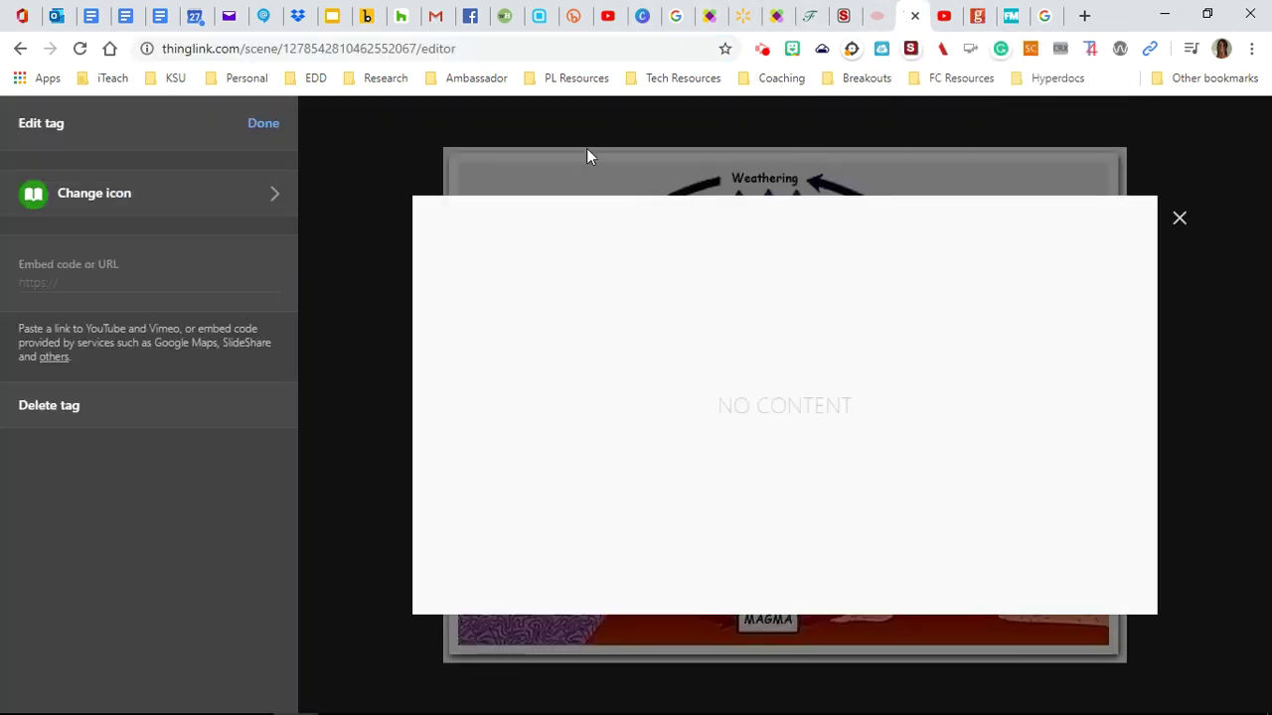
{"action": "left_click", "coordinate": [72, 282]}
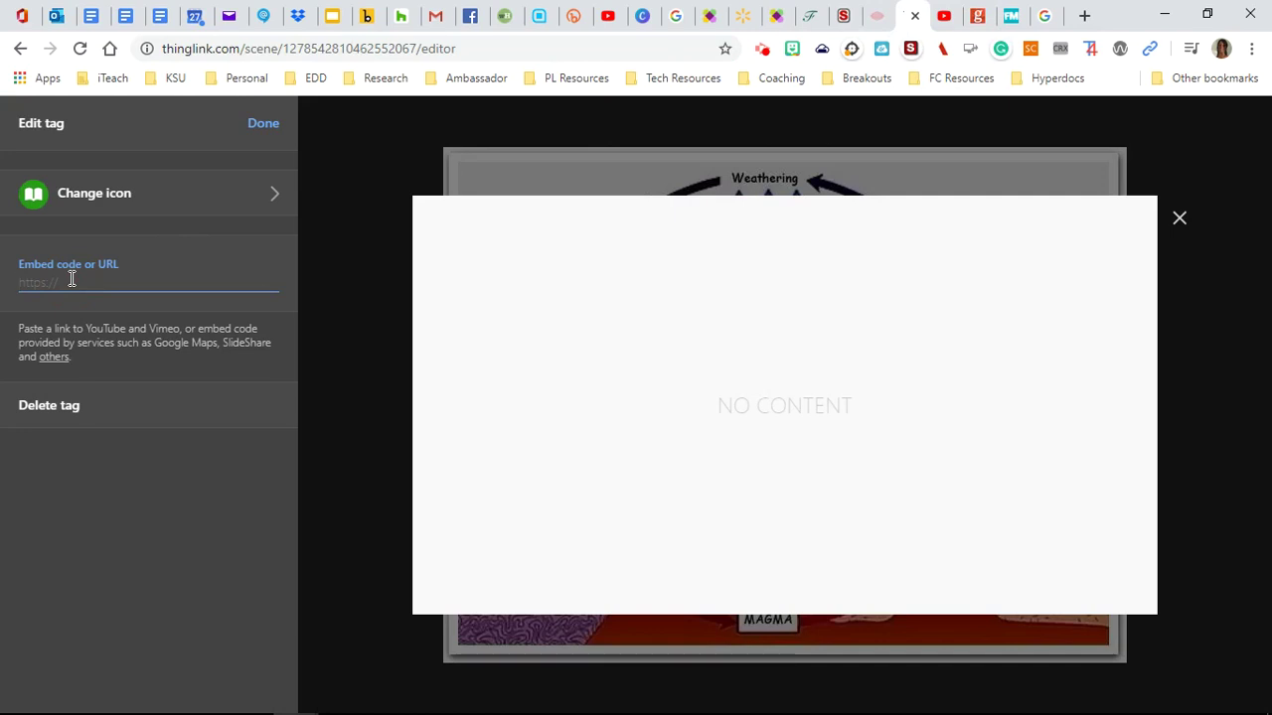
{"action": "key", "text": "ctrl+v"}
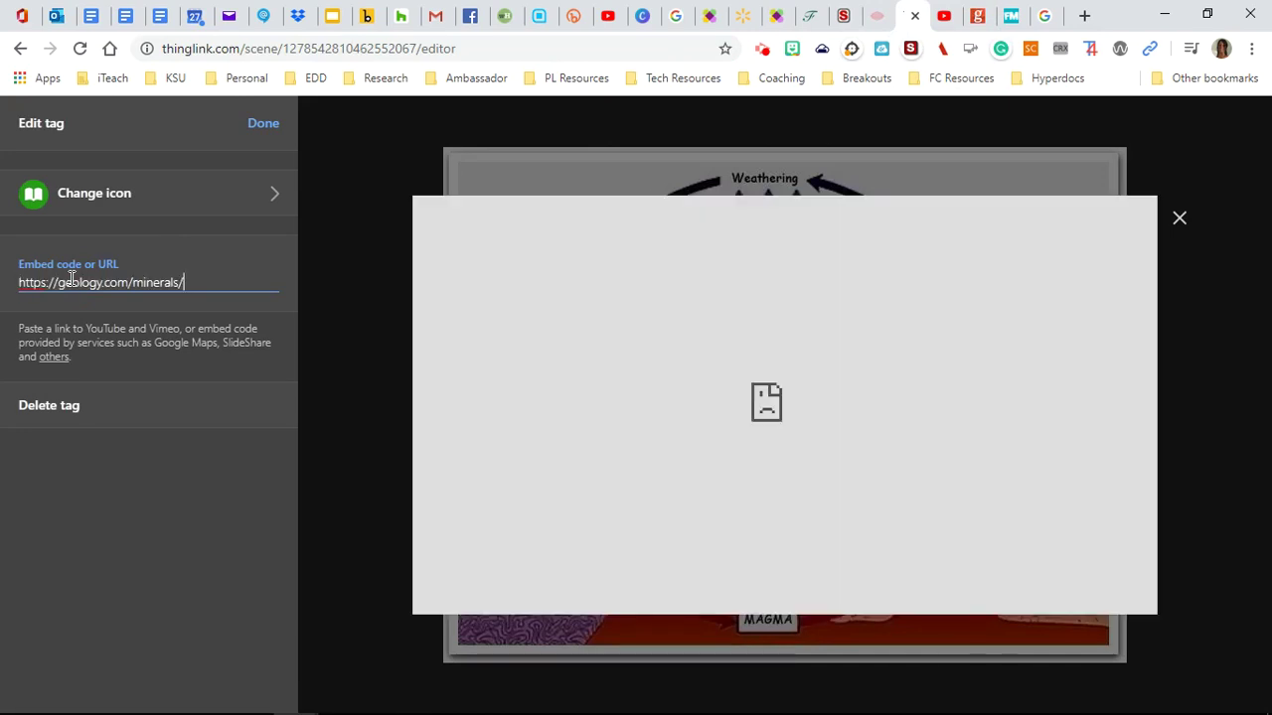
{"action": "left_click", "coordinate": [260, 124]}
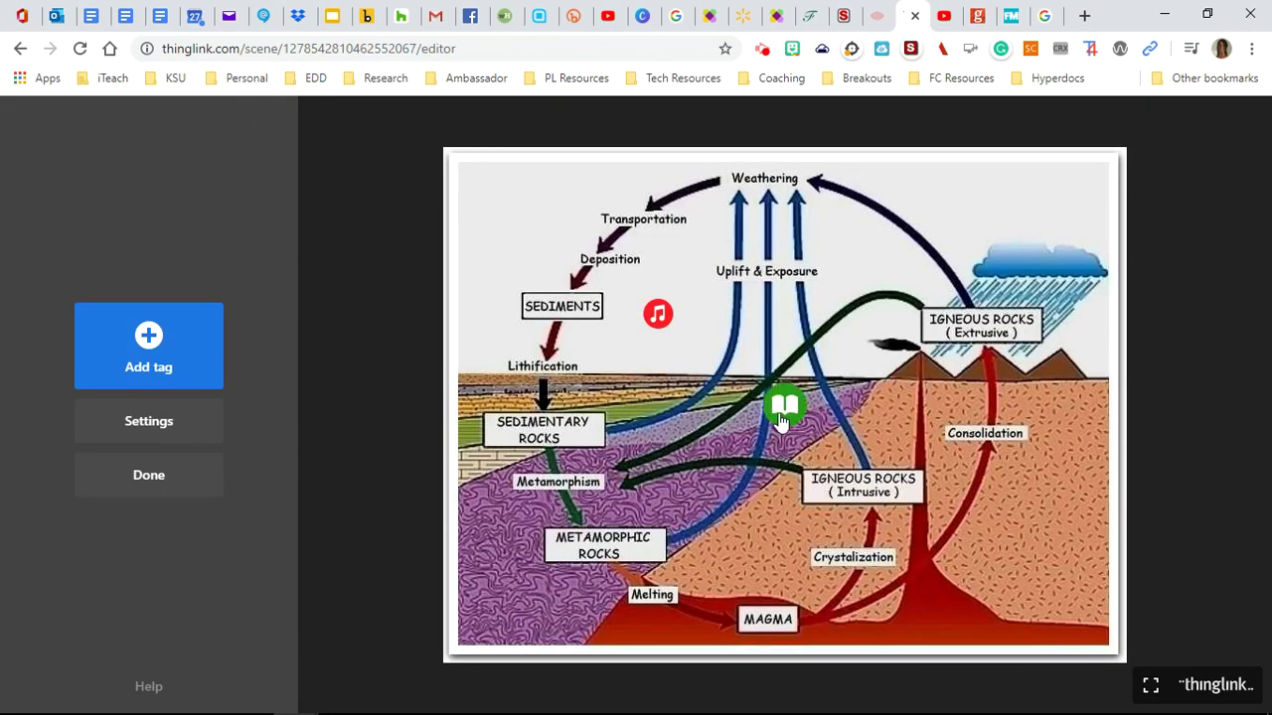
{"action": "left_click_drag", "start_coordinate": [785, 405], "coordinate": [861, 264]}
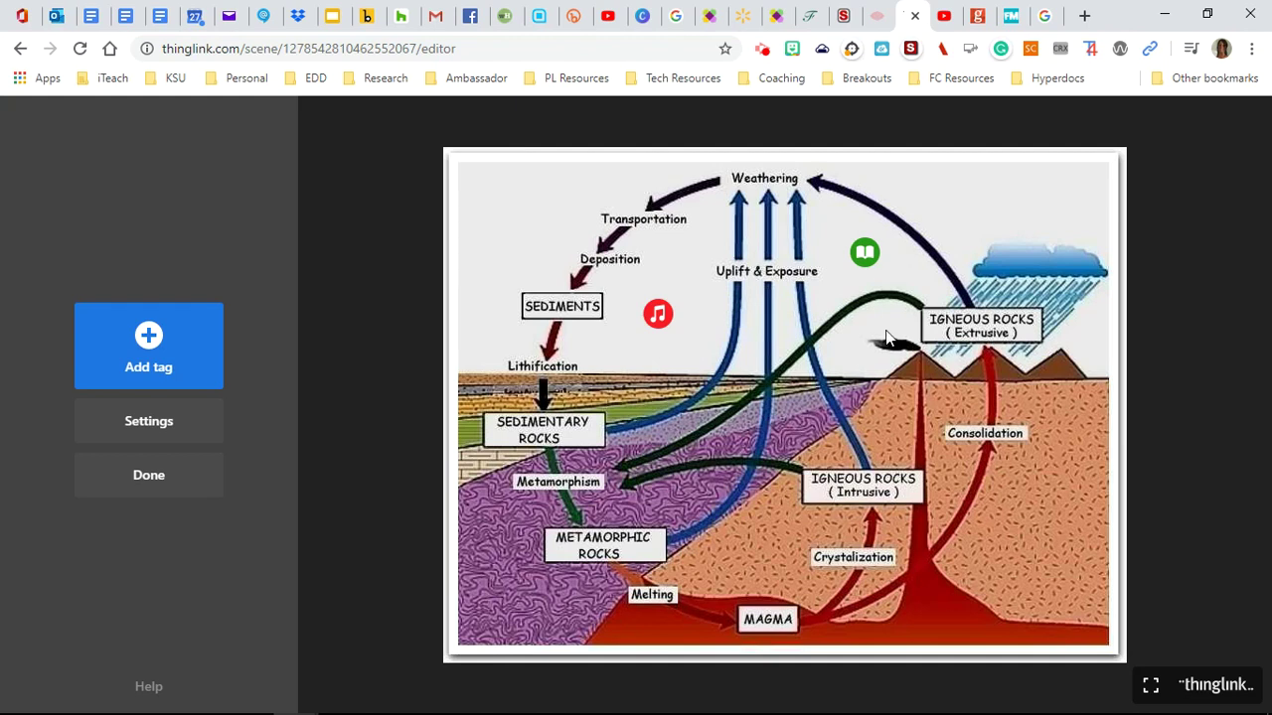
Step: Look through the Fact Monster page "DK Earth: Rocks" and copy its web address
{"action": "left_click", "coordinate": [1013, 24]}
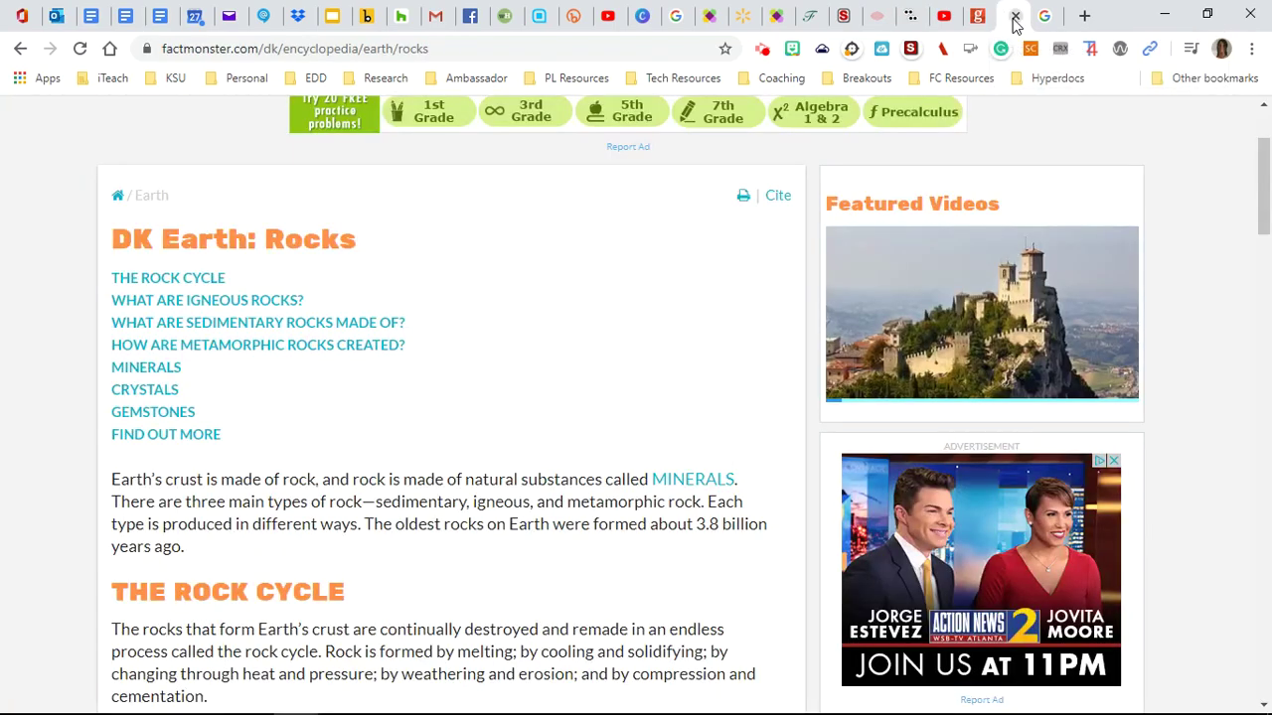
{"action": "scroll", "coordinate": [665, 264], "scroll_direction": "down", "scroll_amount": 5}
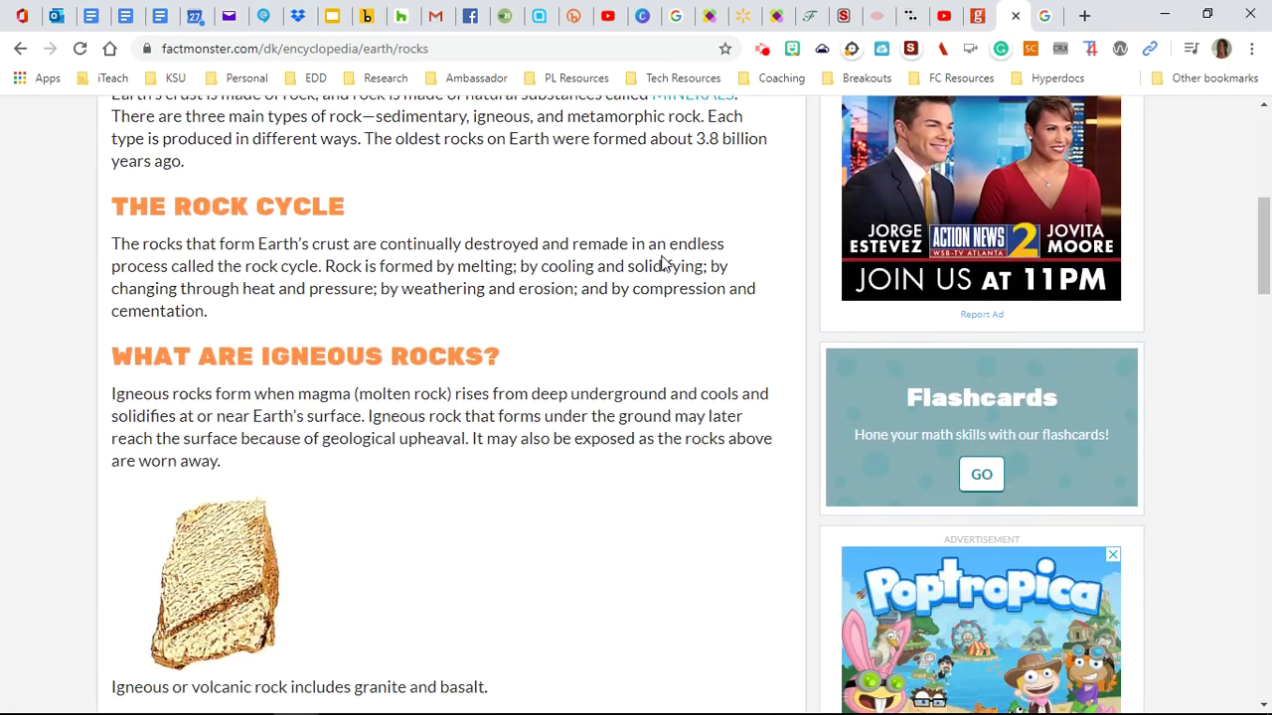
{"action": "scroll", "coordinate": [665, 264], "scroll_direction": "down", "scroll_amount": 1}
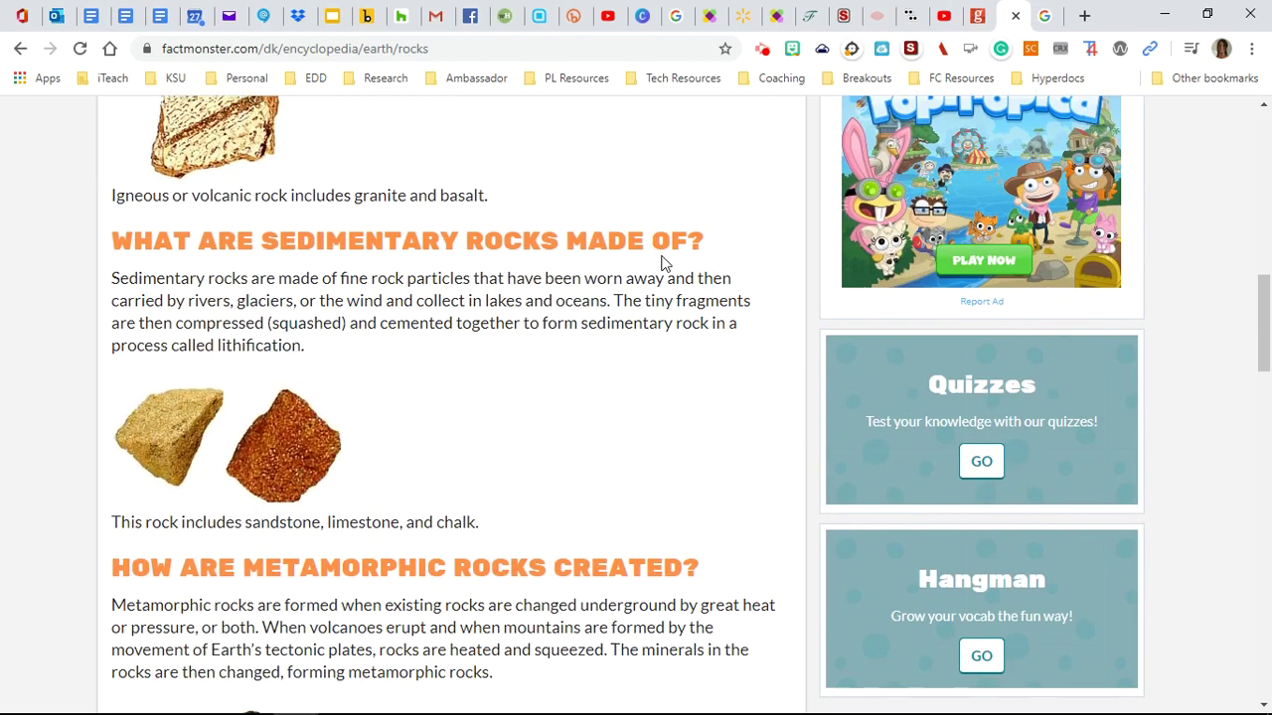
{"action": "scroll", "coordinate": [662, 261], "scroll_direction": "down", "scroll_amount": 1}
{"action": "scroll", "coordinate": [662, 261], "scroll_direction": "up", "scroll_amount": 3}
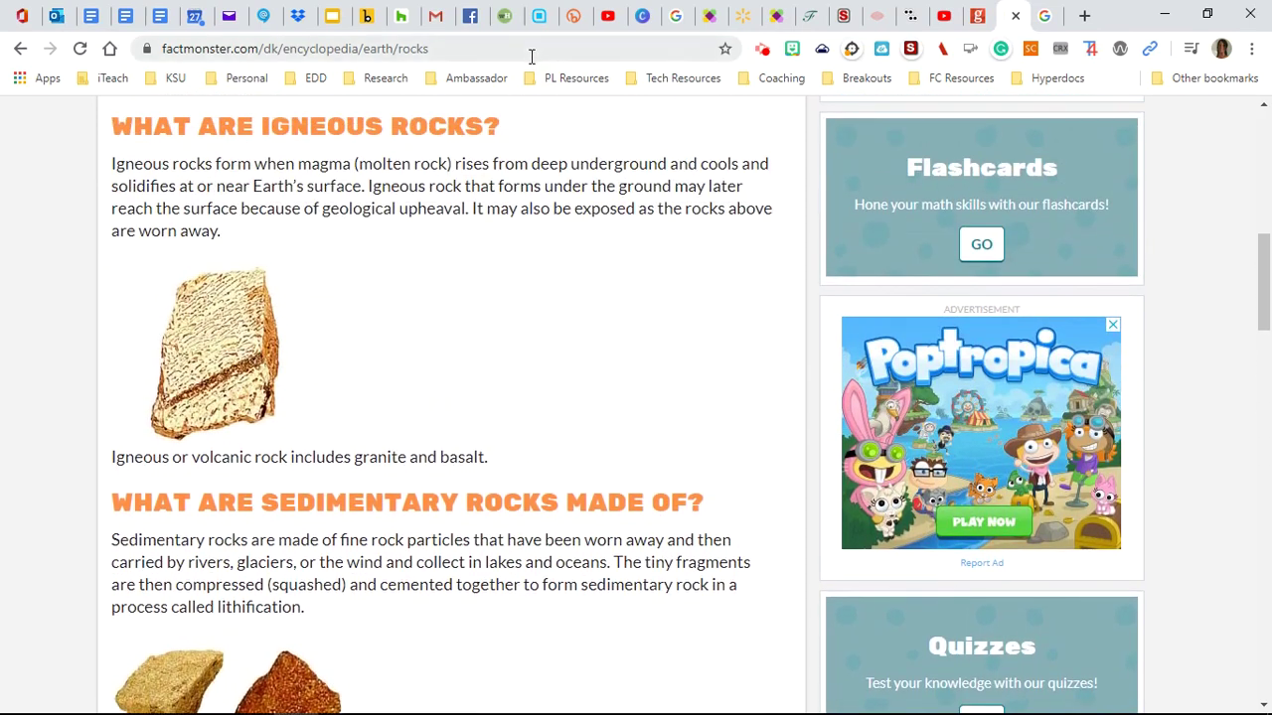
{"action": "left_click", "coordinate": [487, 49]}
{"action": "key", "text": "ctrl+c"}
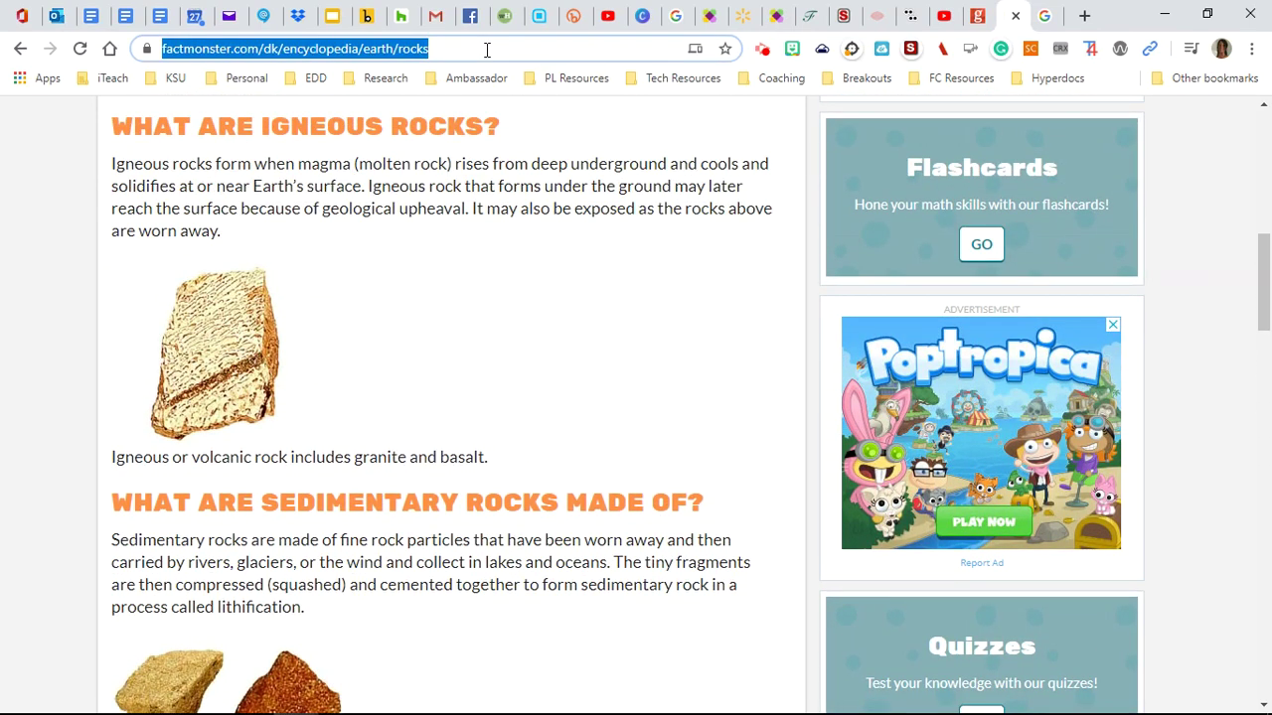
{"action": "left_click", "coordinate": [907, 20]}
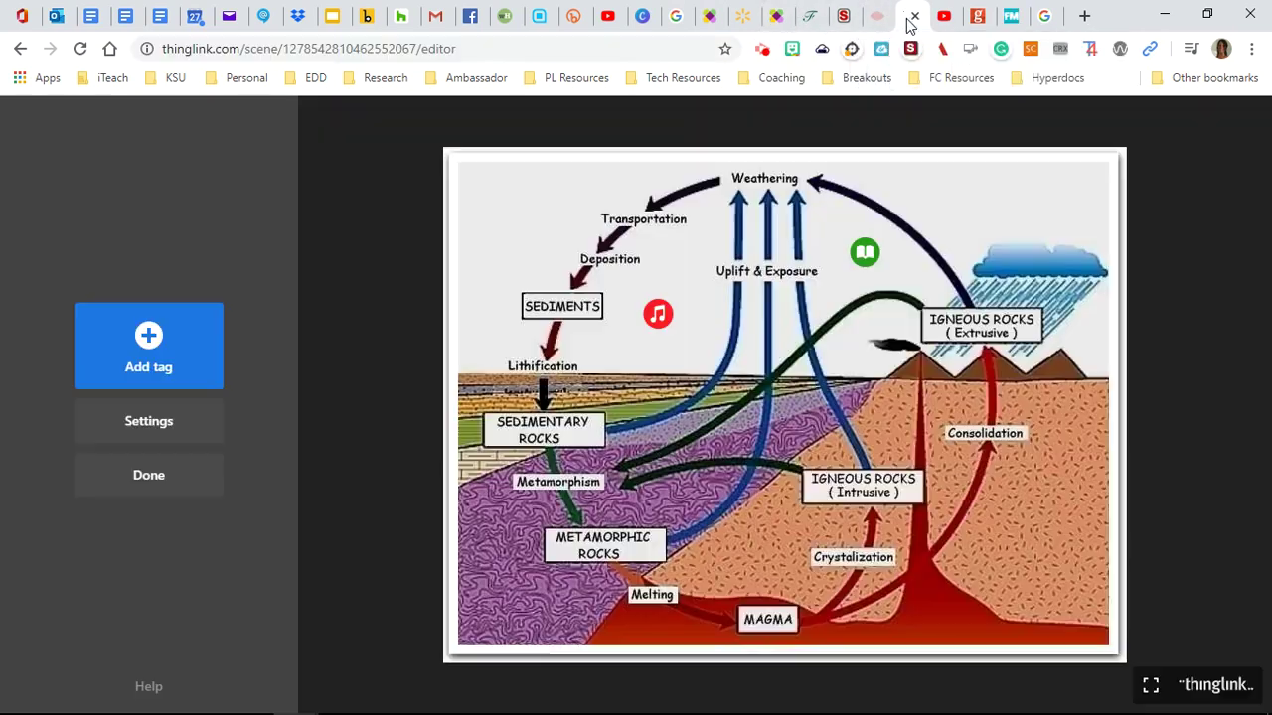
{"action": "left_click", "coordinate": [144, 356]}
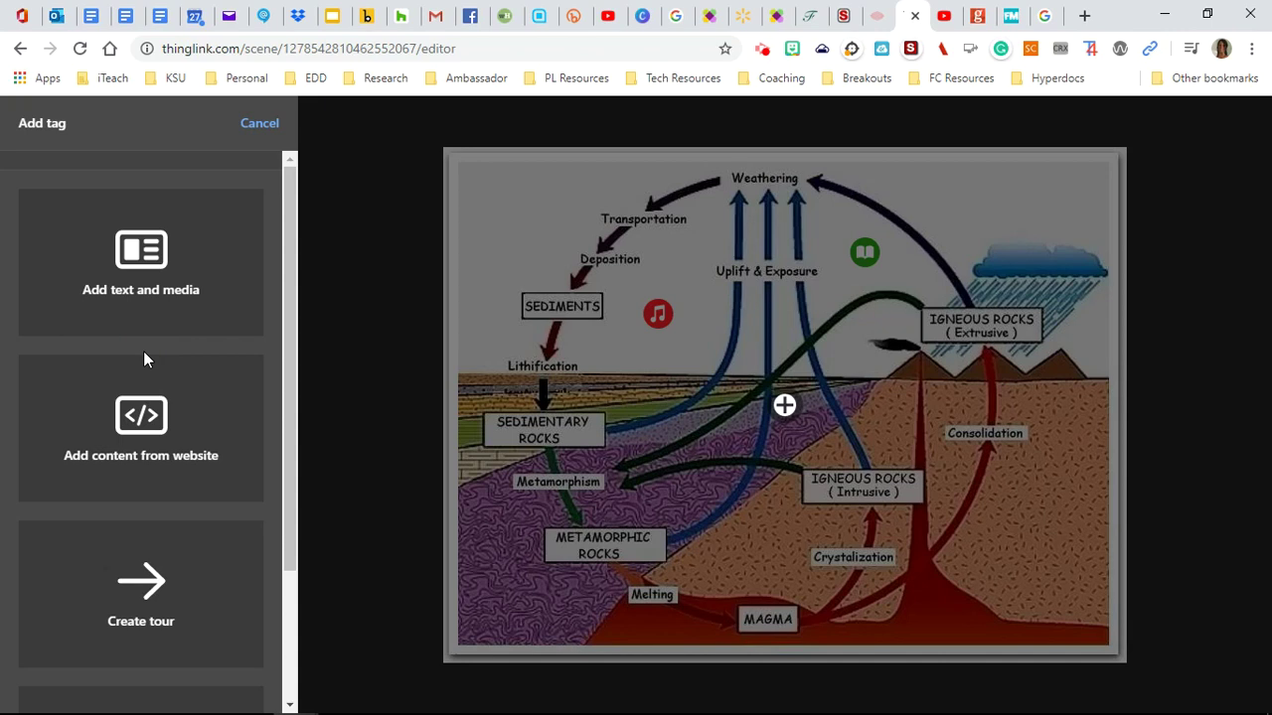
{"action": "left_click", "coordinate": [154, 430]}
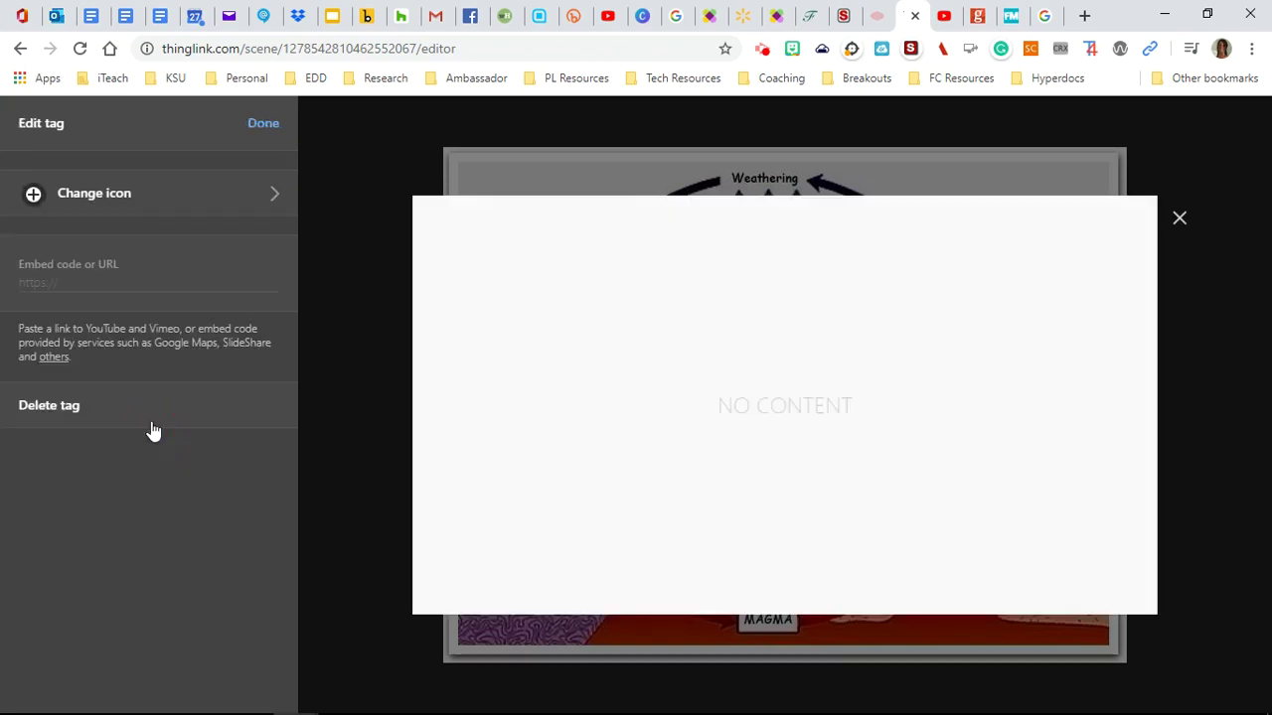
{"action": "left_click", "coordinate": [113, 283]}
{"action": "key", "text": "ctrl+v"}
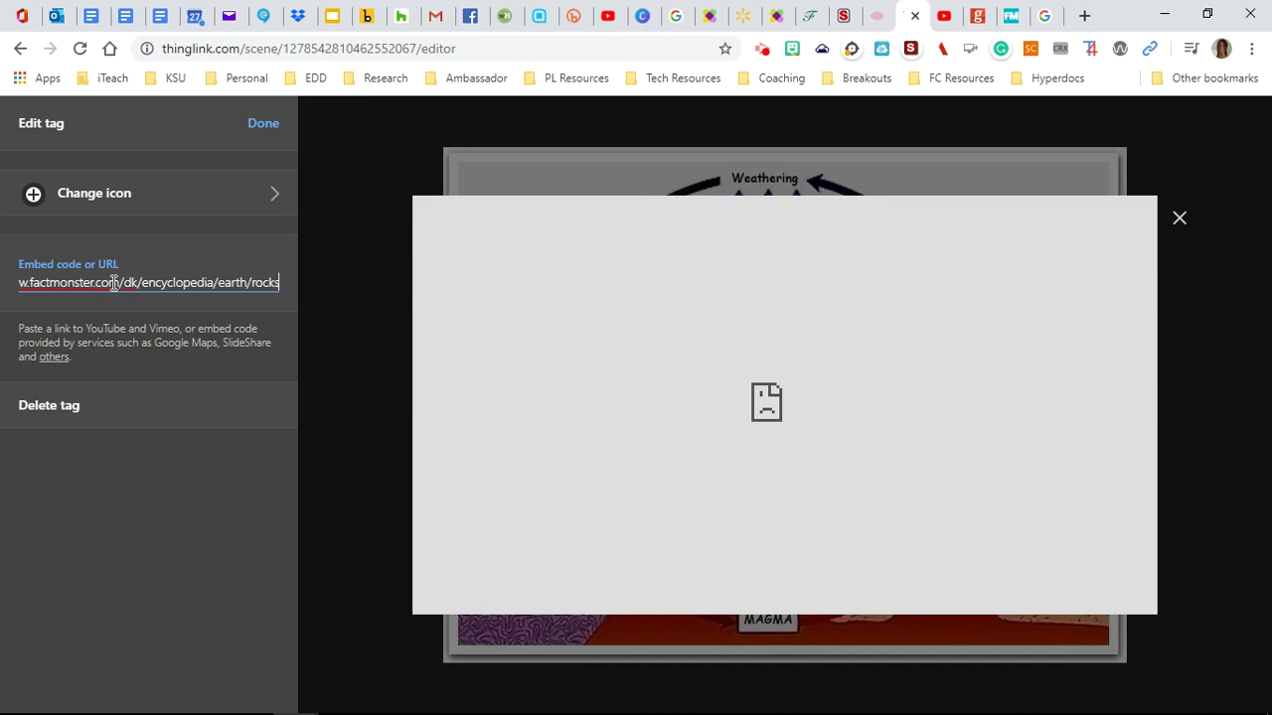
Step: Give the Fact Monster tag the yellow star icon and place it between the SEDIMENTARY ROCKS and IGNEOUS ROCKS (Intrusive) labels
{"action": "left_click", "coordinate": [119, 194]}
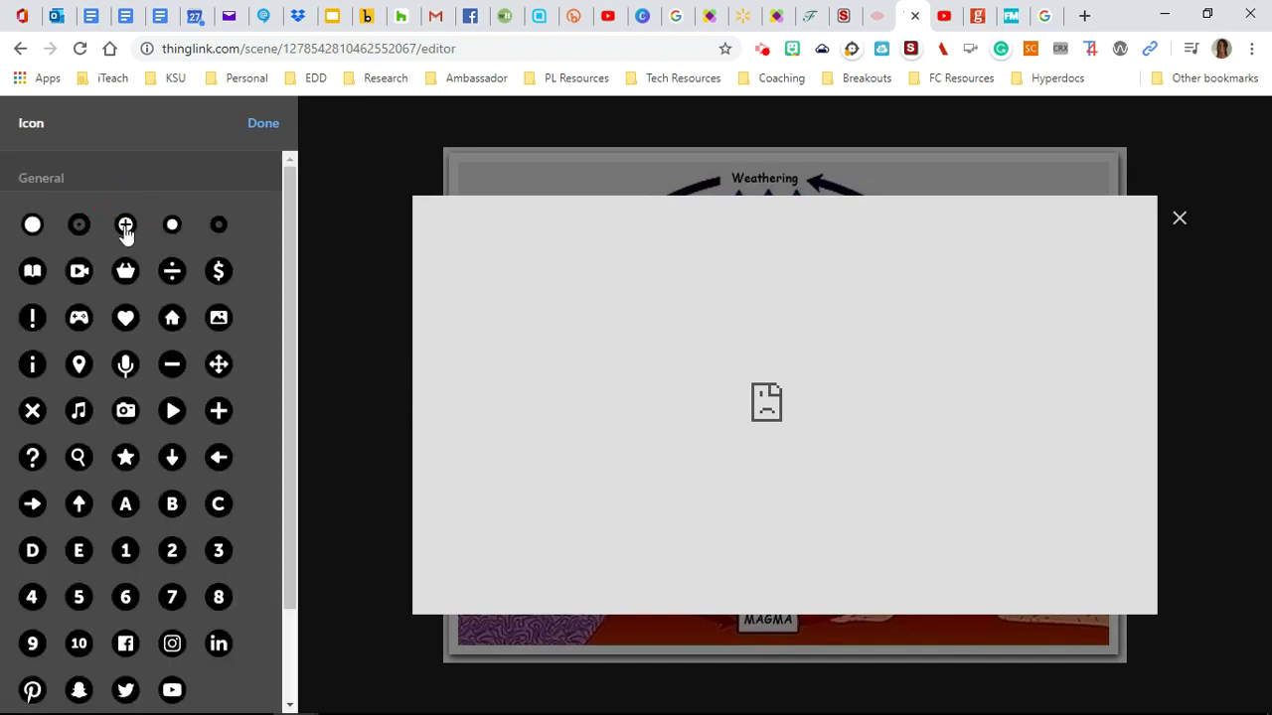
{"action": "left_click", "coordinate": [125, 457]}
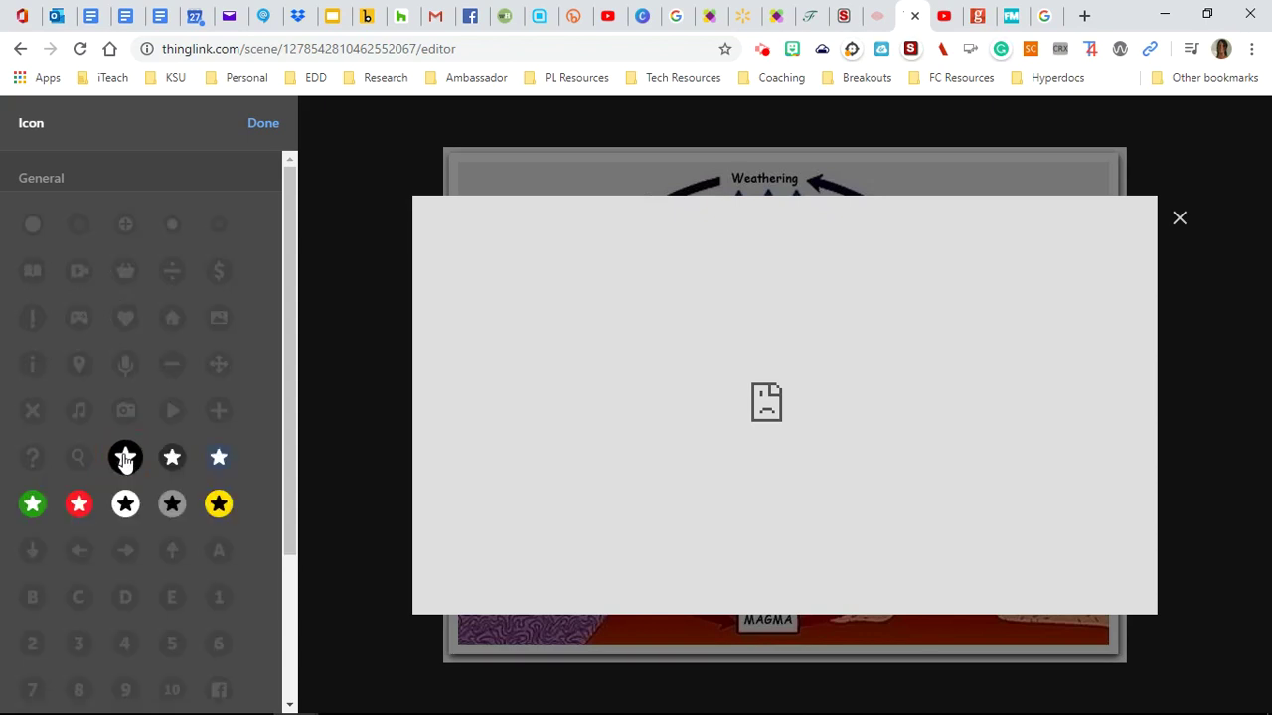
{"action": "left_click", "coordinate": [218, 503]}
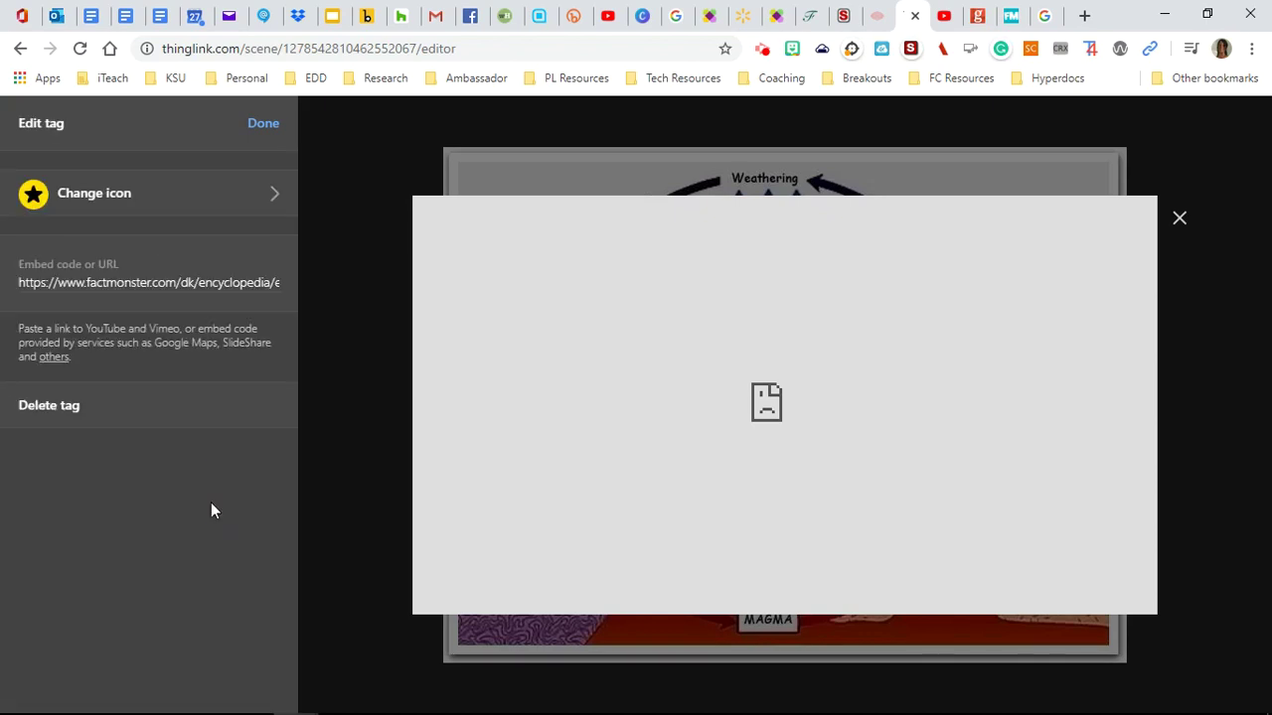
{"action": "left_click", "coordinate": [257, 123]}
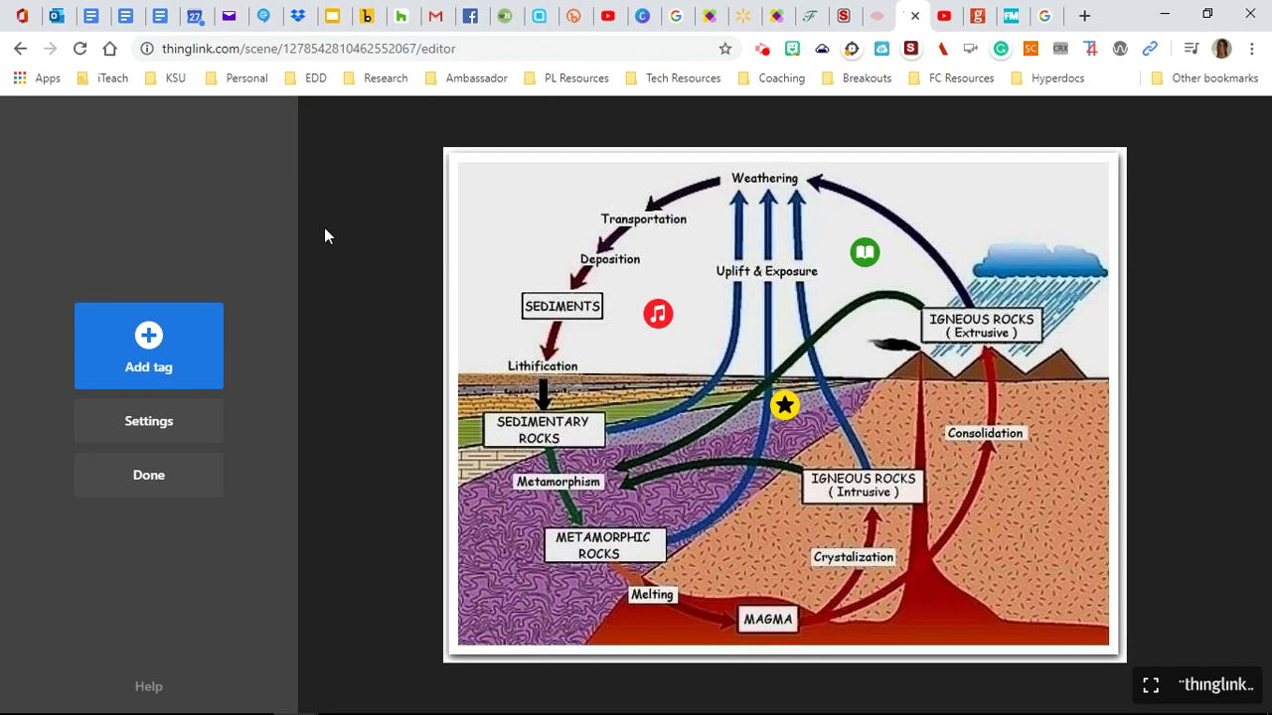
{"action": "left_click_drag", "start_coordinate": [784, 405], "coordinate": [706, 434]}
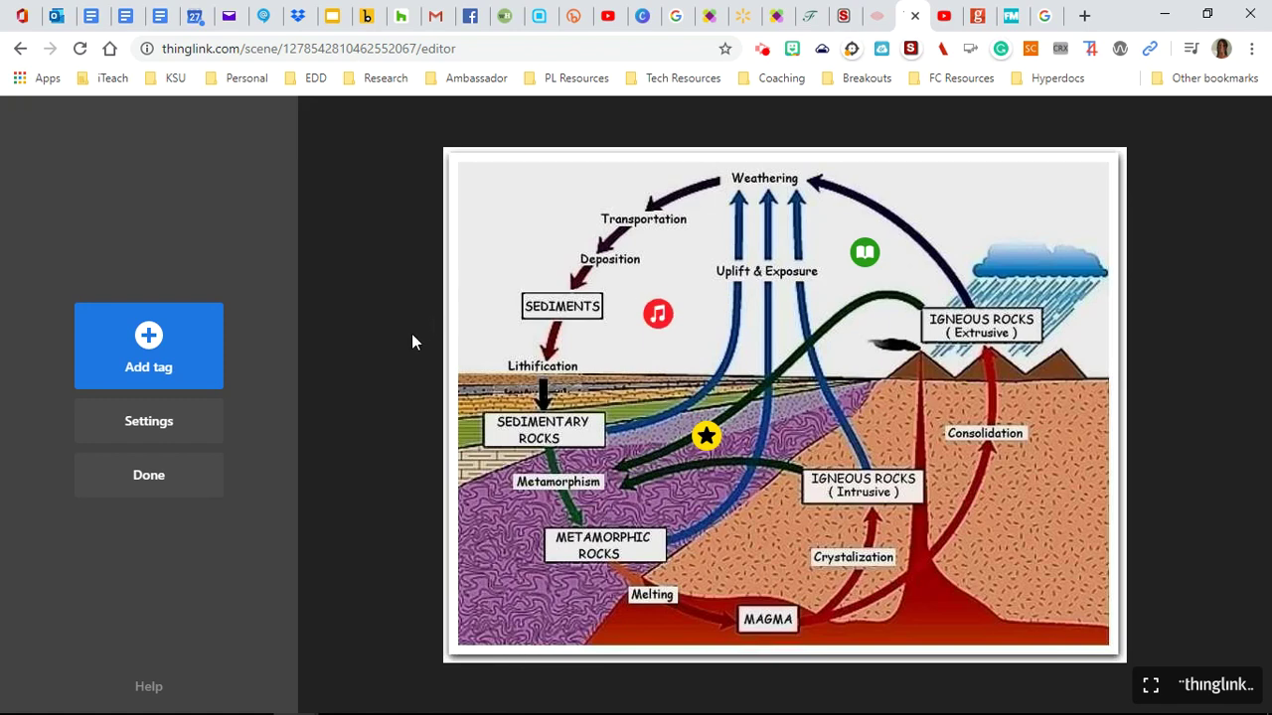
Step: Add a text and media tag to the image and give it the white camera icon
{"action": "left_click", "coordinate": [159, 348]}
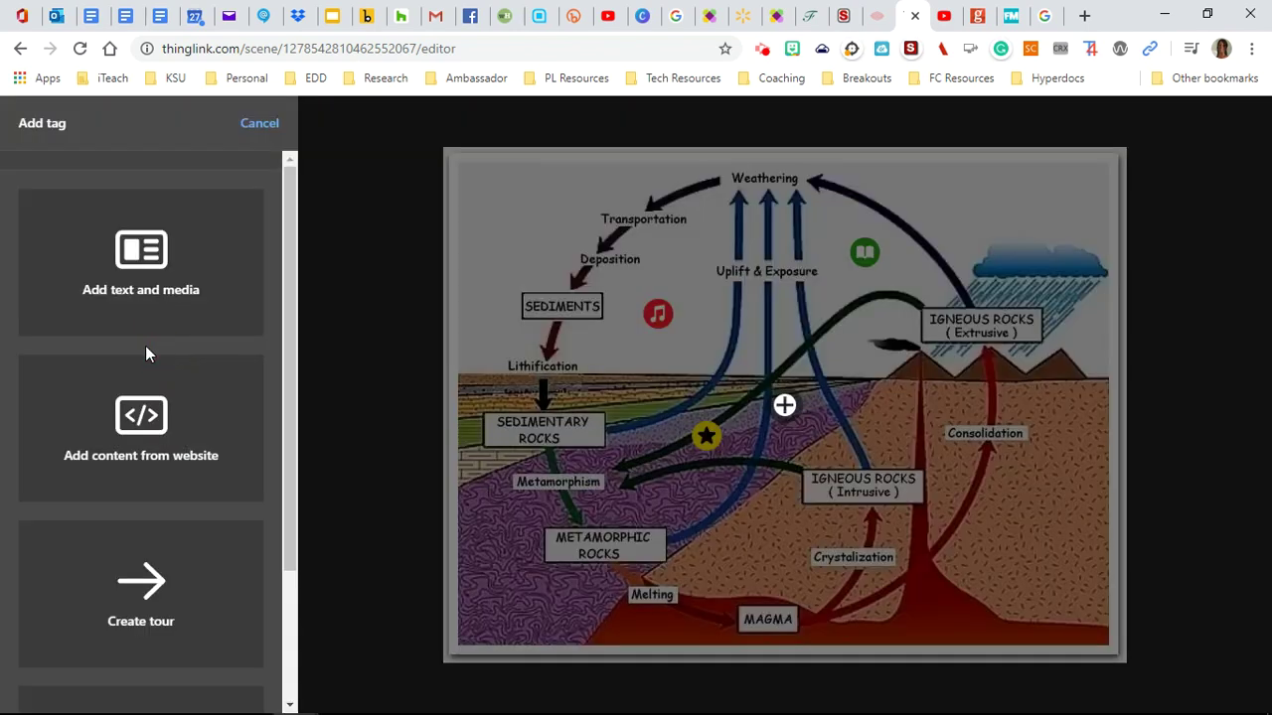
{"action": "left_click", "coordinate": [162, 275]}
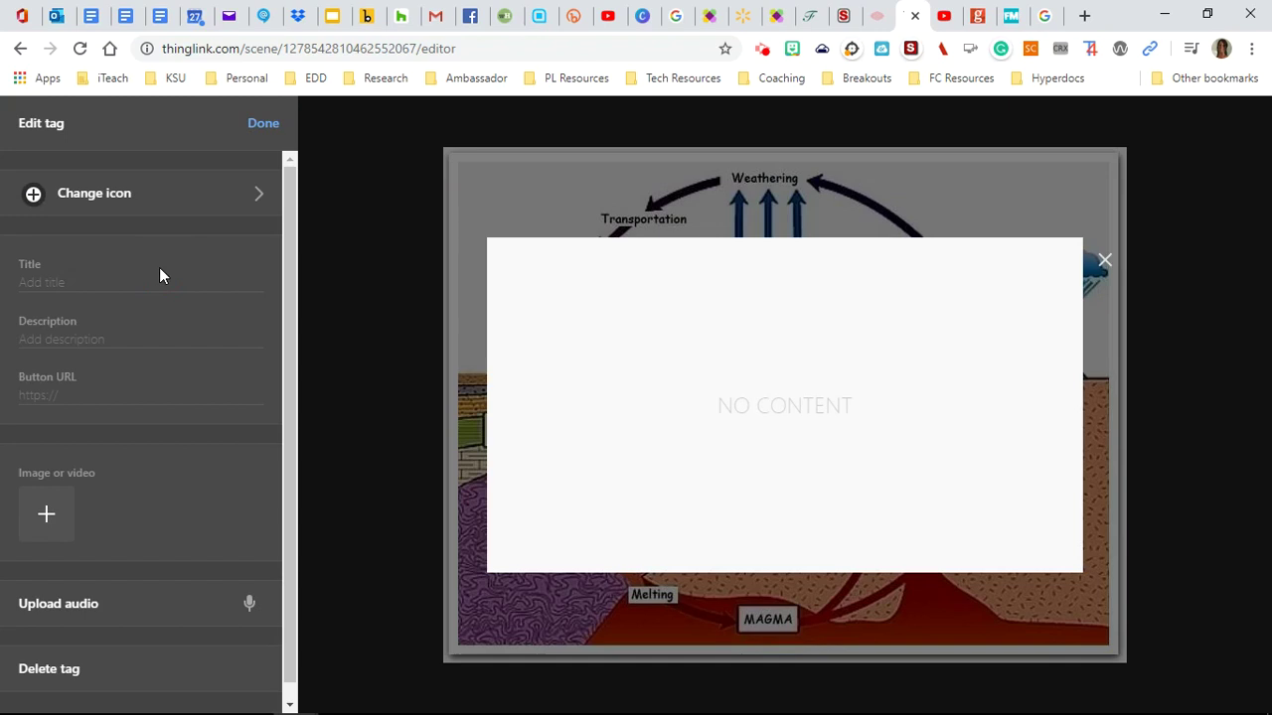
{"action": "left_click", "coordinate": [127, 198]}
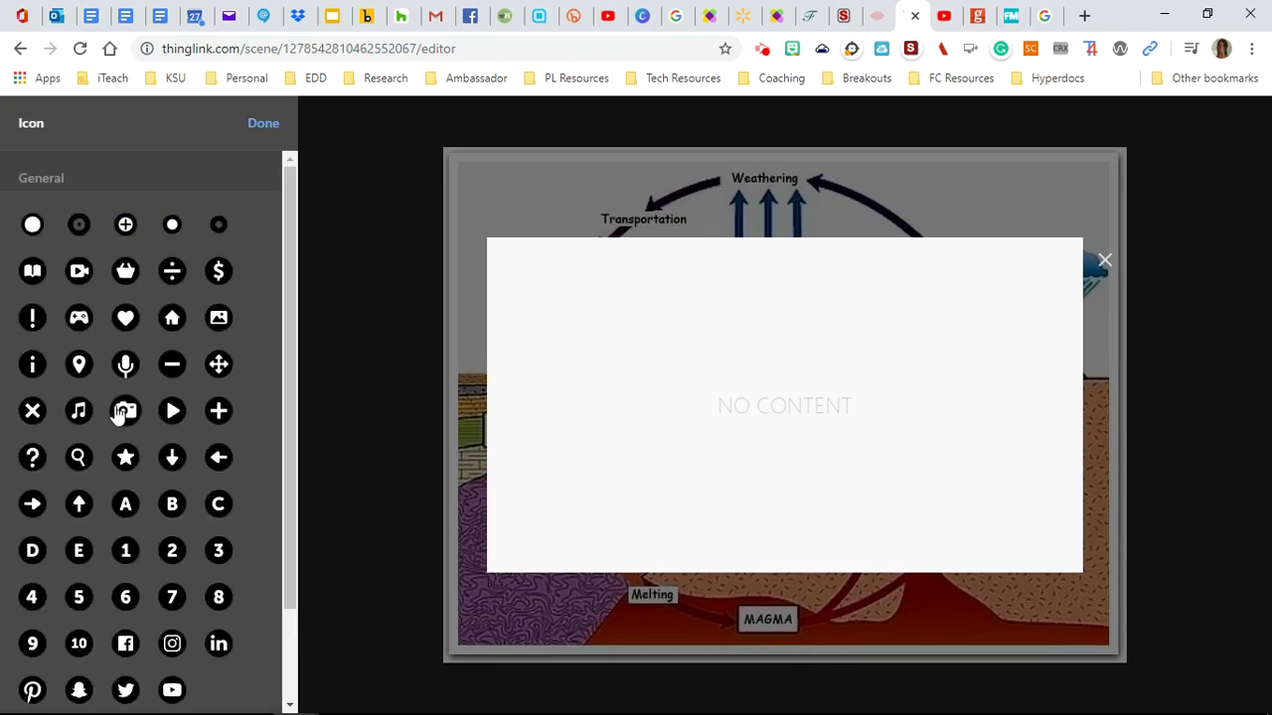
{"action": "left_click", "coordinate": [123, 415]}
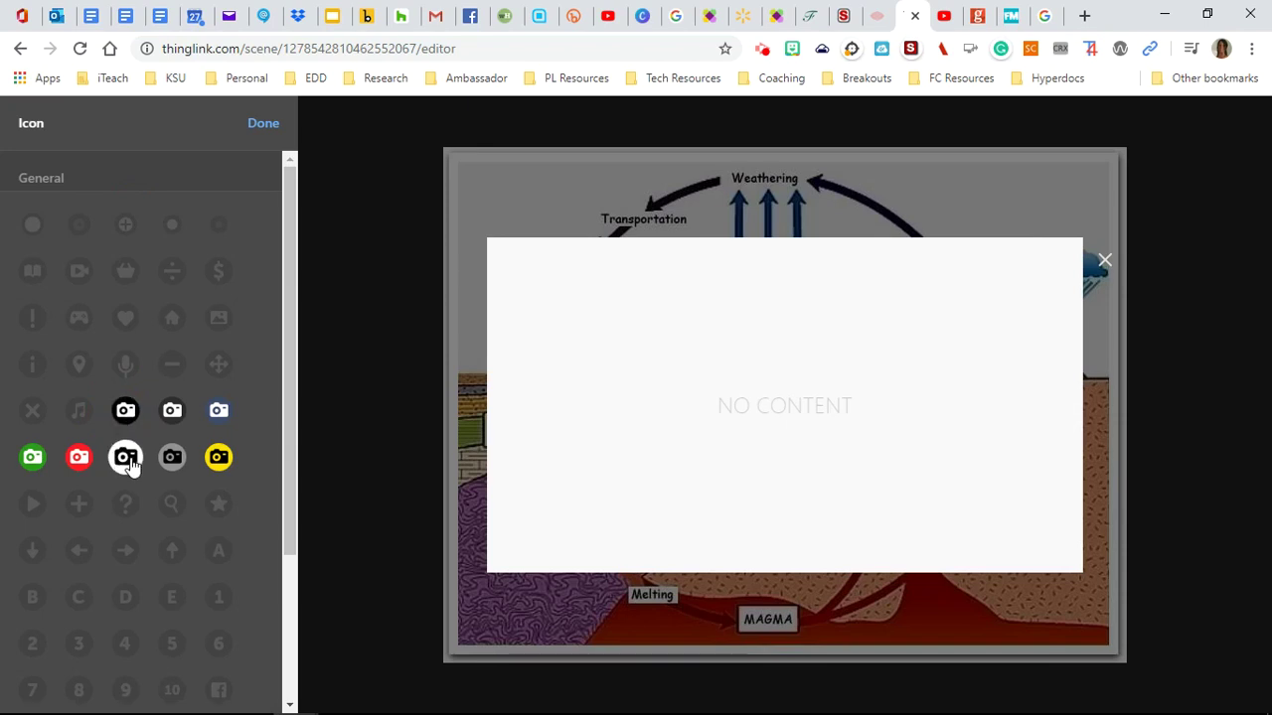
{"action": "left_click", "coordinate": [128, 458]}
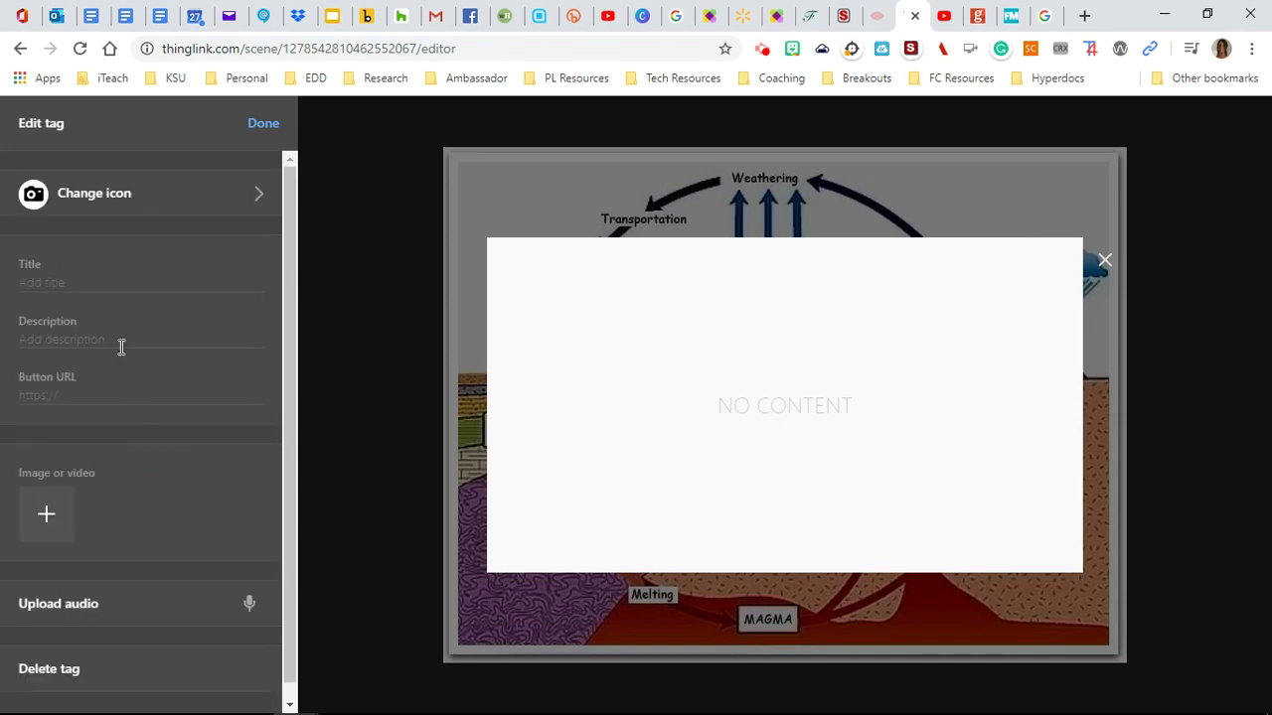
Step: Upload the picture Rock types.png from the Pictures folder to the camera tag and finish editing the tag
{"action": "left_click", "coordinate": [52, 515]}
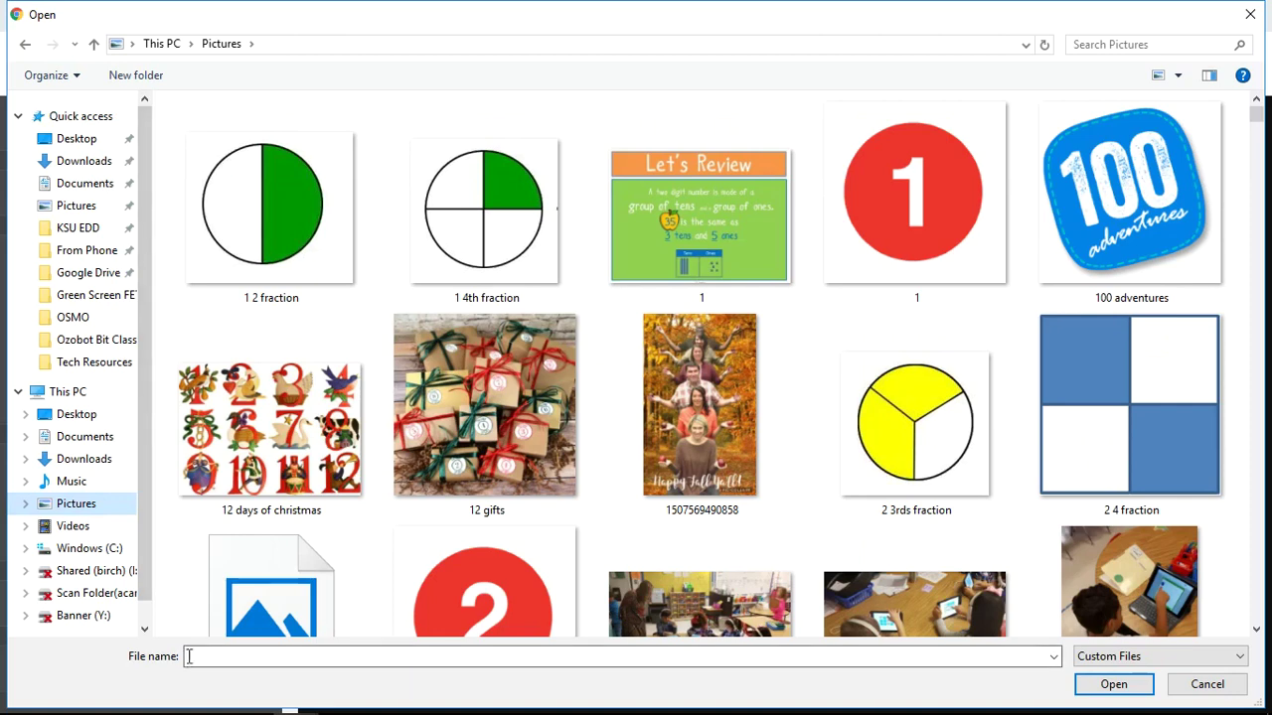
{"action": "left_click", "coordinate": [191, 660]}
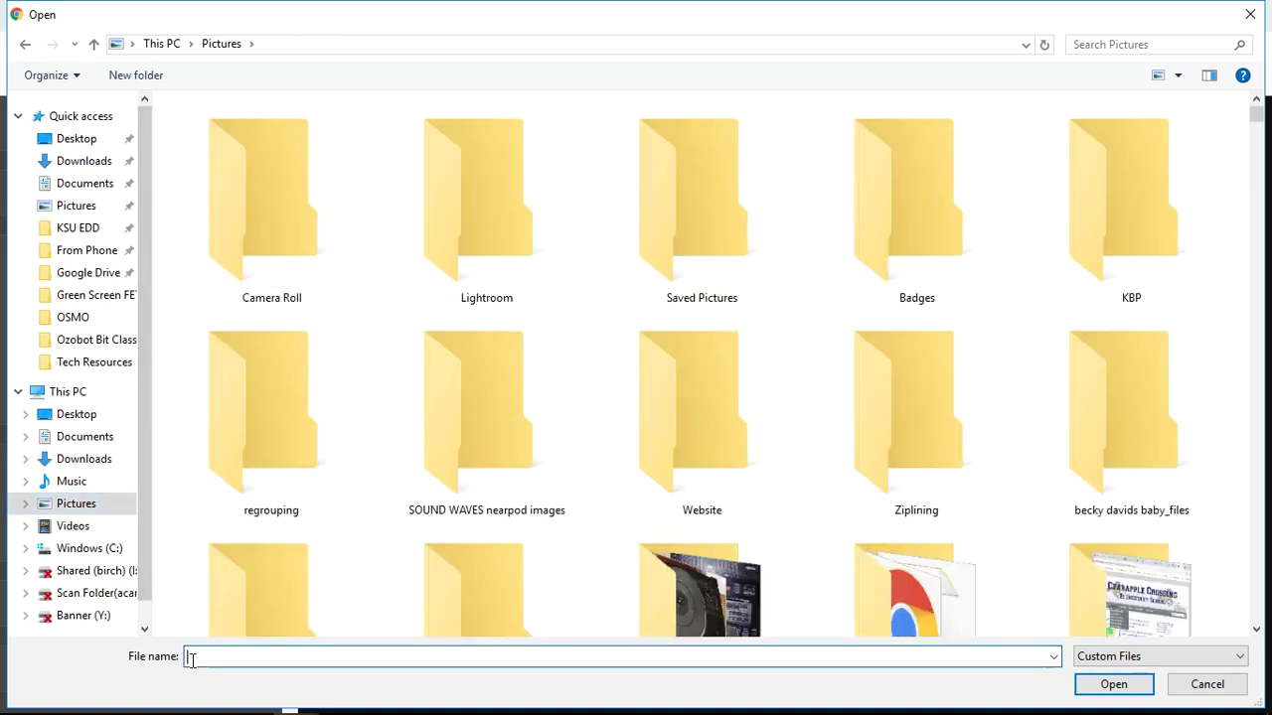
{"action": "type", "text": "rock"}
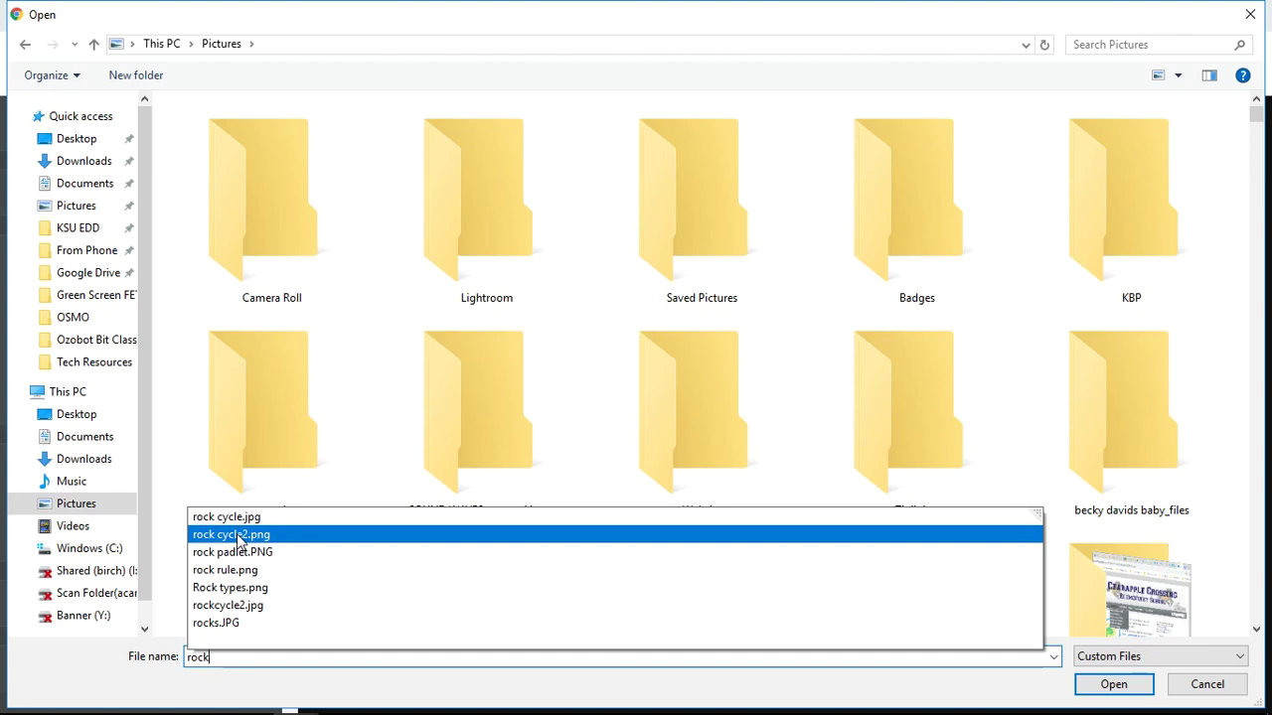
{"action": "left_click", "coordinate": [248, 589]}
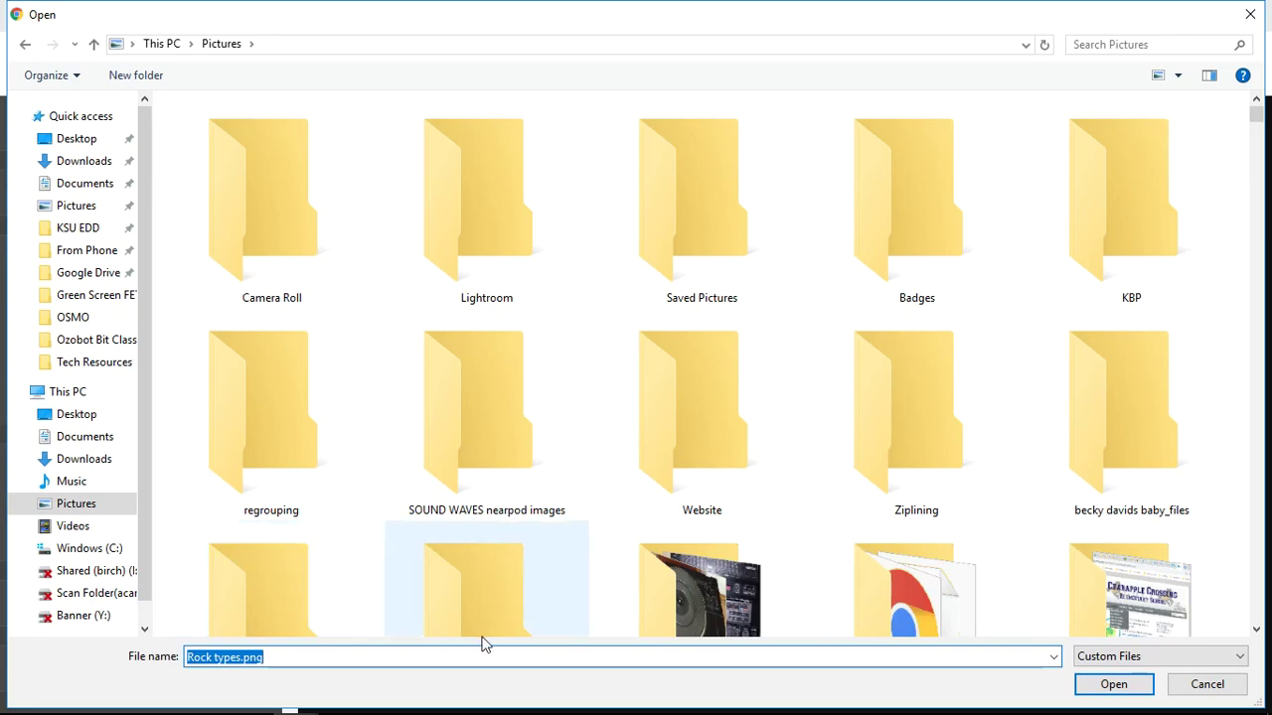
{"action": "left_click", "coordinate": [1113, 684]}
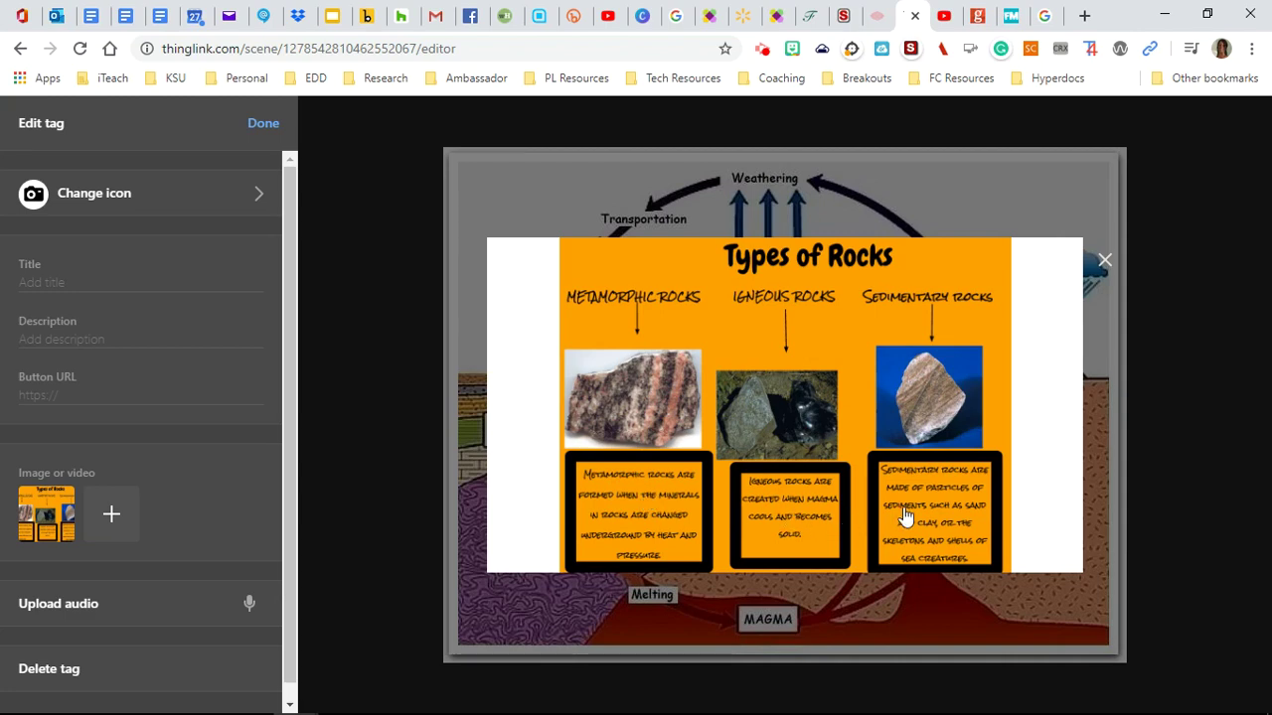
{"action": "left_click", "coordinate": [1105, 261]}
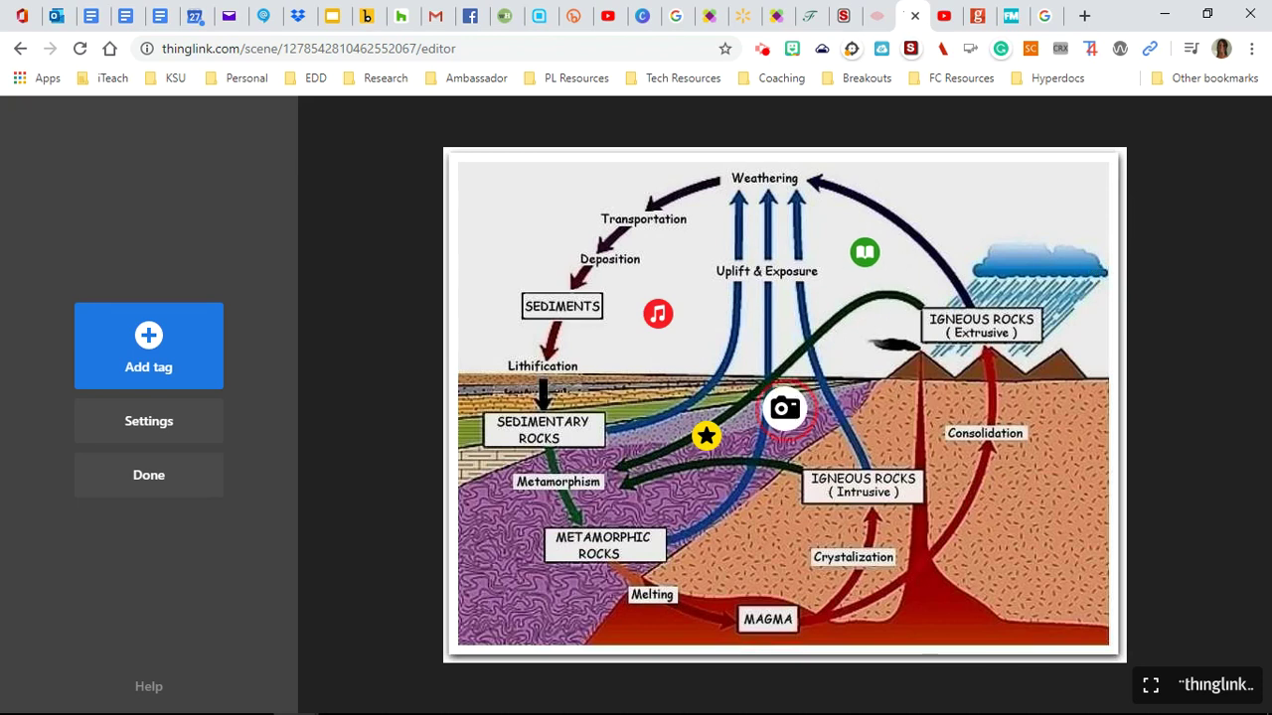
Step: Move the camera tag onto the middle blue arrow below Uplift & Exposure and the star tag just right of METAMORPHIC ROCKS
{"action": "mouse_move", "coordinate": [784, 405]}
{"action": "mouse_move", "coordinate": [792, 366]}
{"action": "left_mouse_down"}
{"action": "mouse_move", "coordinate": [772, 369]}
{"action": "mouse_move", "coordinate": [784, 284]}
{"action": "mouse_move", "coordinate": [762, 186]}
{"action": "mouse_move", "coordinate": [931, 227]}
{"action": "mouse_move", "coordinate": [1000, 369]}
{"action": "mouse_move", "coordinate": [753, 378]}
{"action": "mouse_move", "coordinate": [763, 382]}
{"action": "left_mouse_up"}
{"action": "left_click_drag", "start_coordinate": [706, 435], "coordinate": [724, 534]}
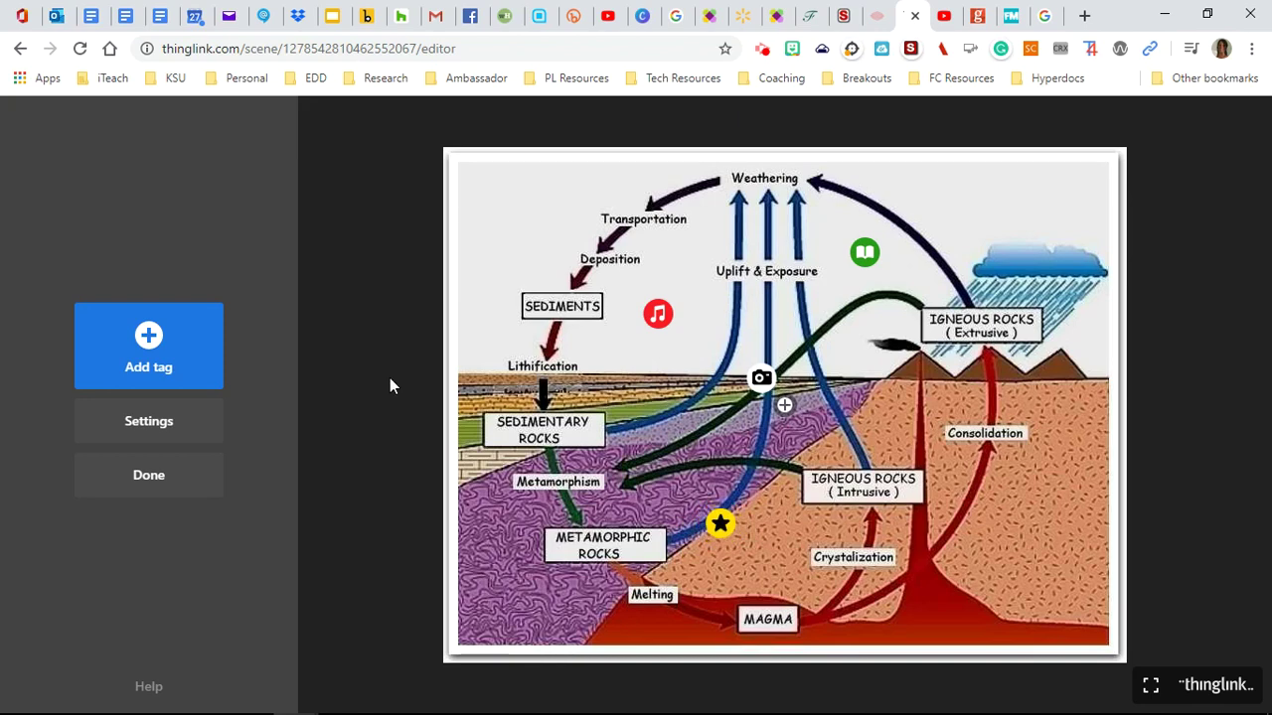
{"action": "left_click", "coordinate": [151, 340]}
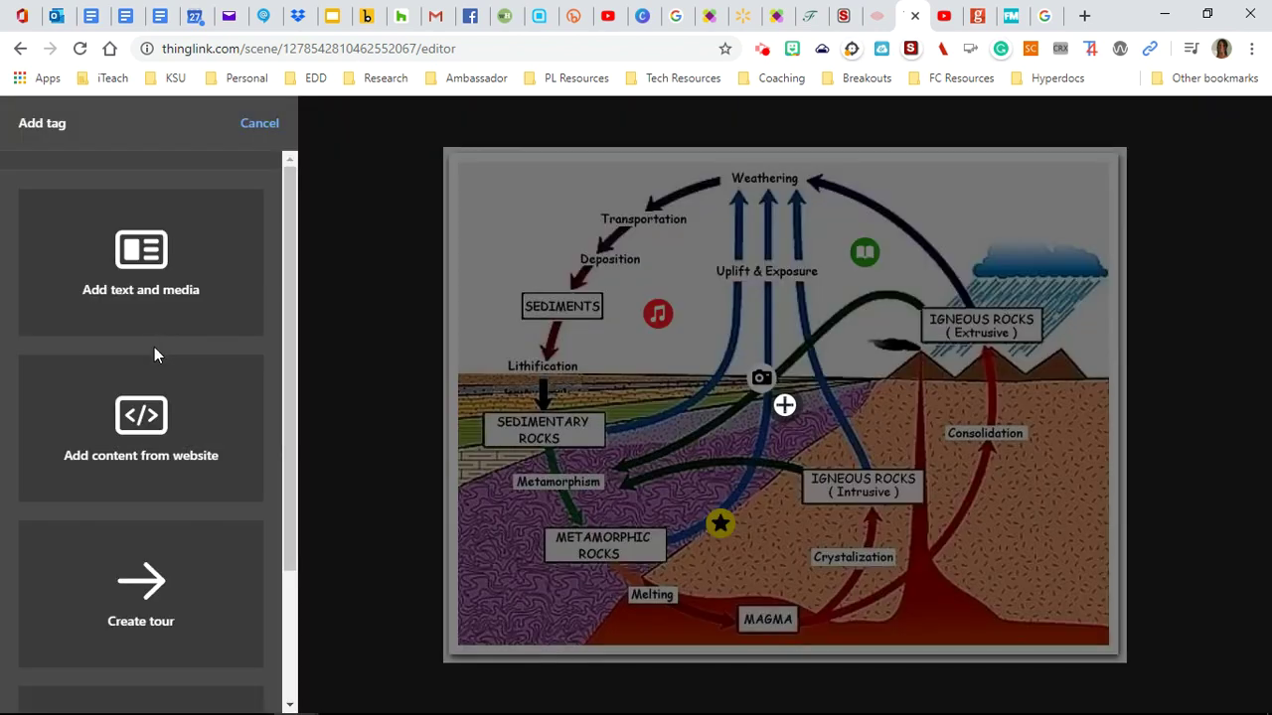
{"action": "left_click", "coordinate": [149, 290]}
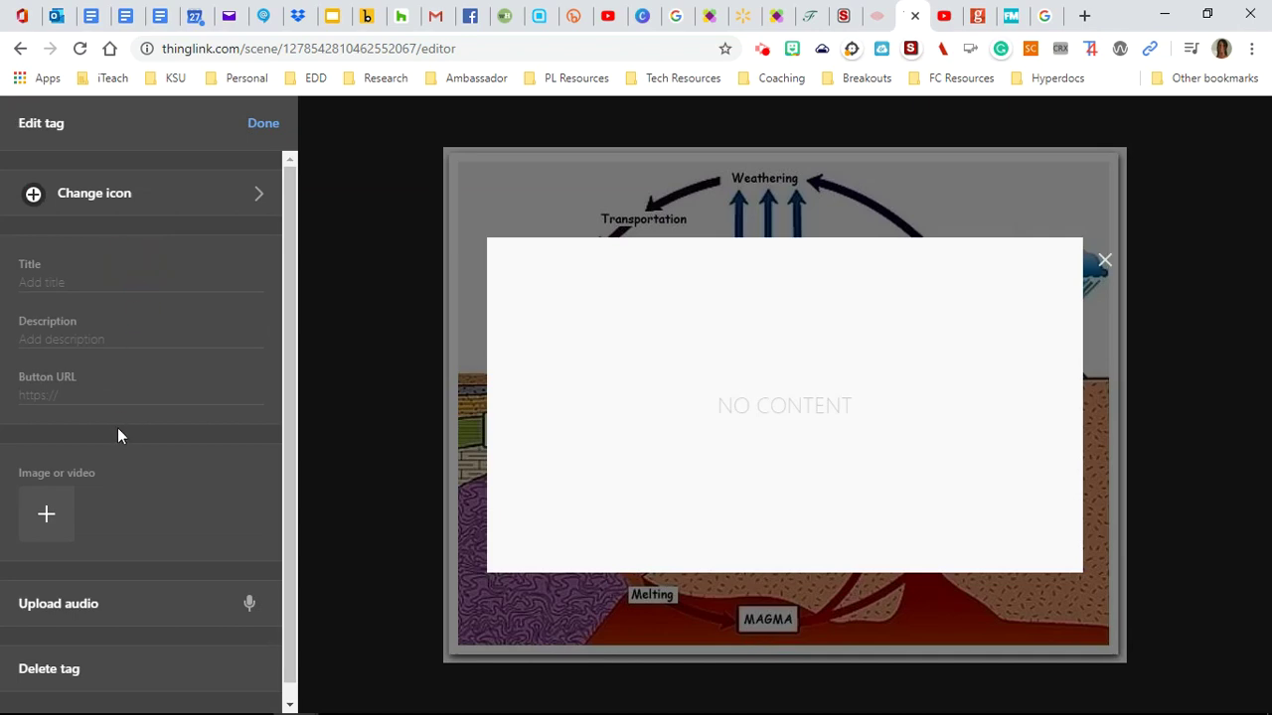
{"action": "left_click", "coordinate": [43, 515]}
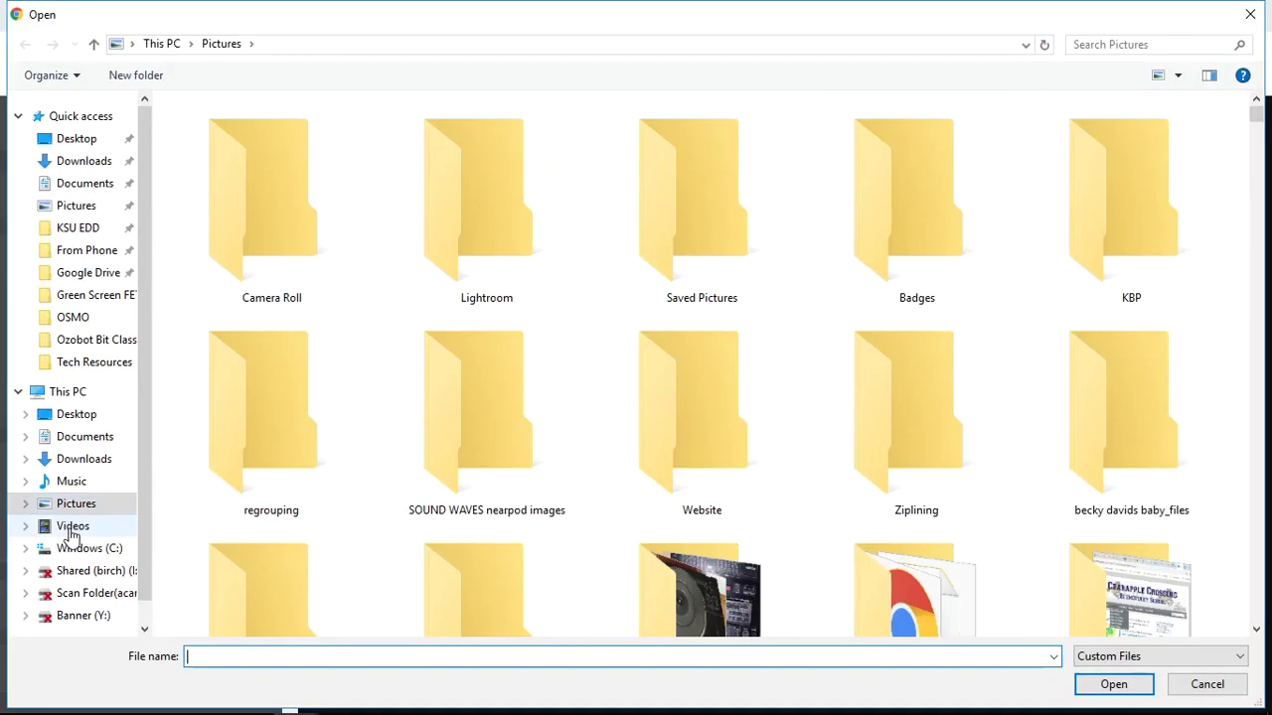
{"action": "left_click", "coordinate": [71, 528]}
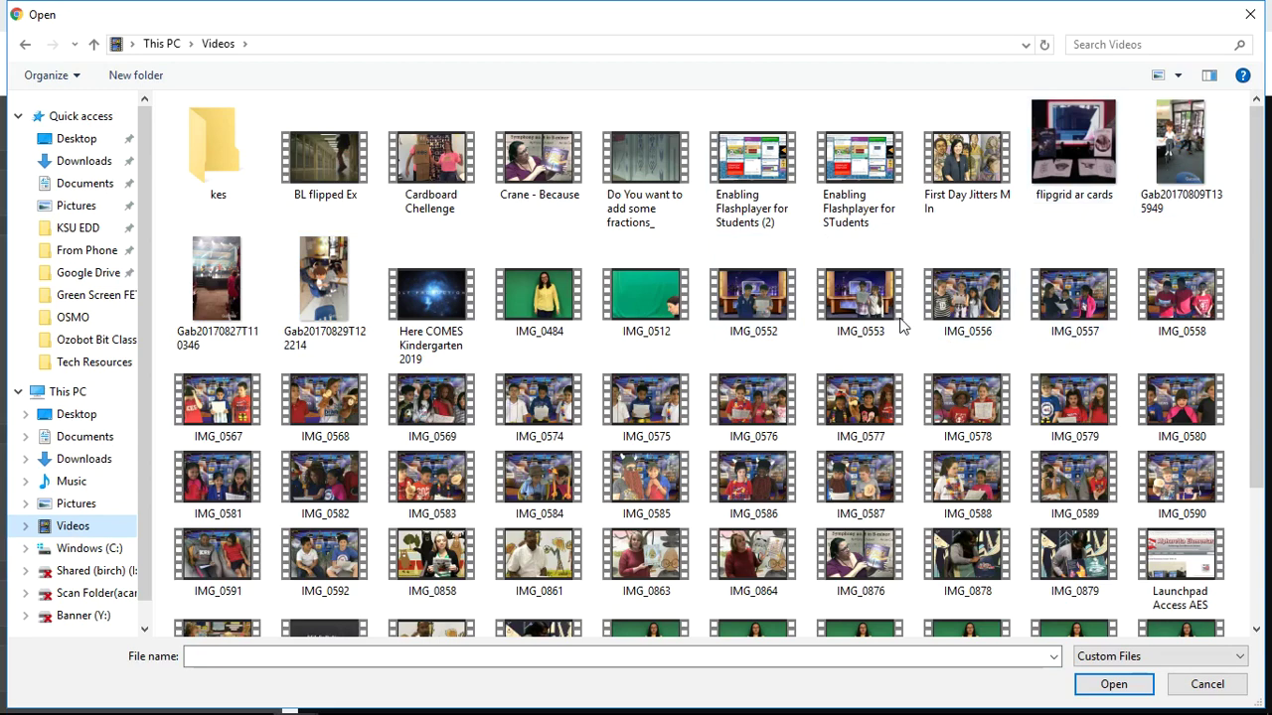
{"action": "scroll", "coordinate": [982, 318], "scroll_direction": "down", "scroll_amount": 3}
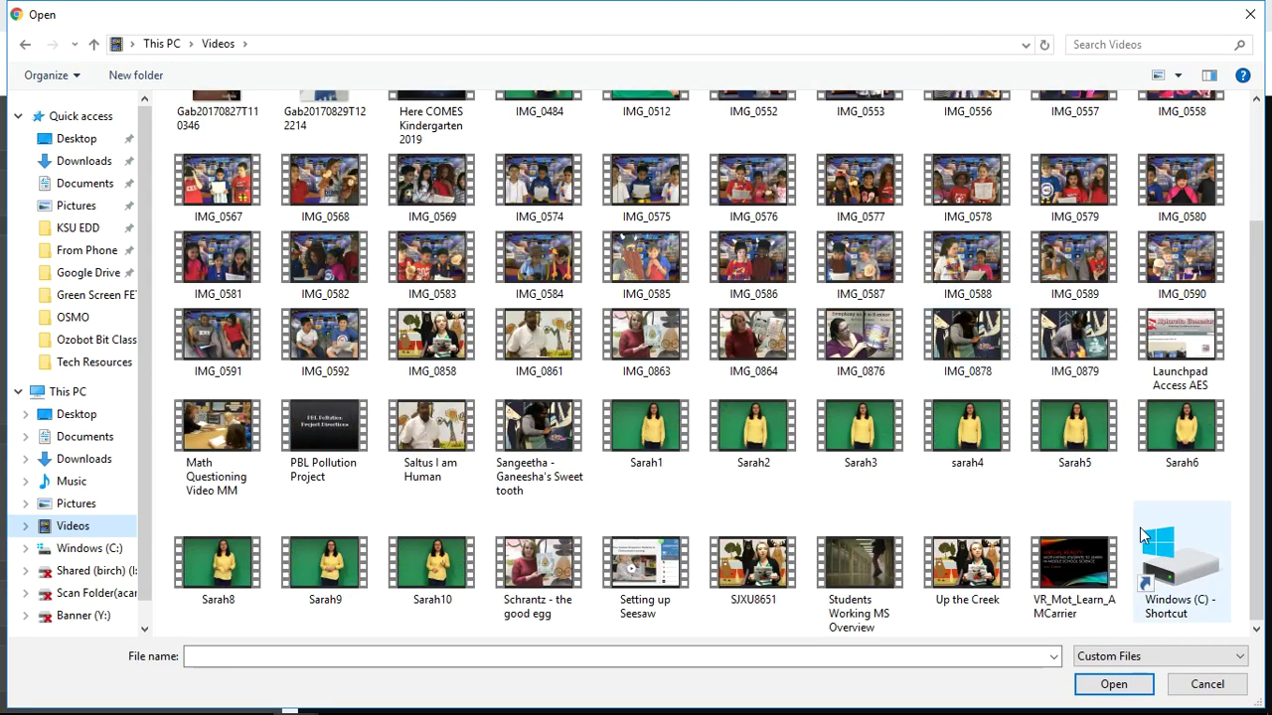
{"action": "left_click", "coordinate": [1218, 684]}
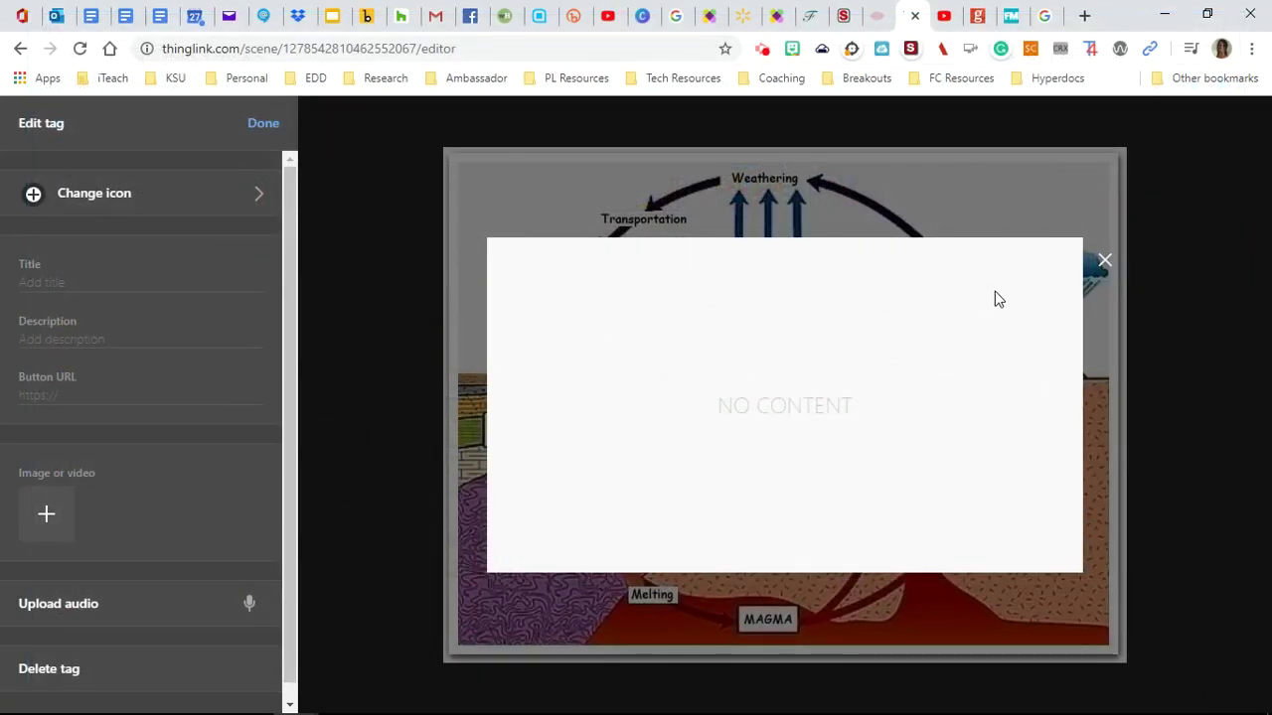
{"action": "left_click", "coordinate": [1106, 263]}
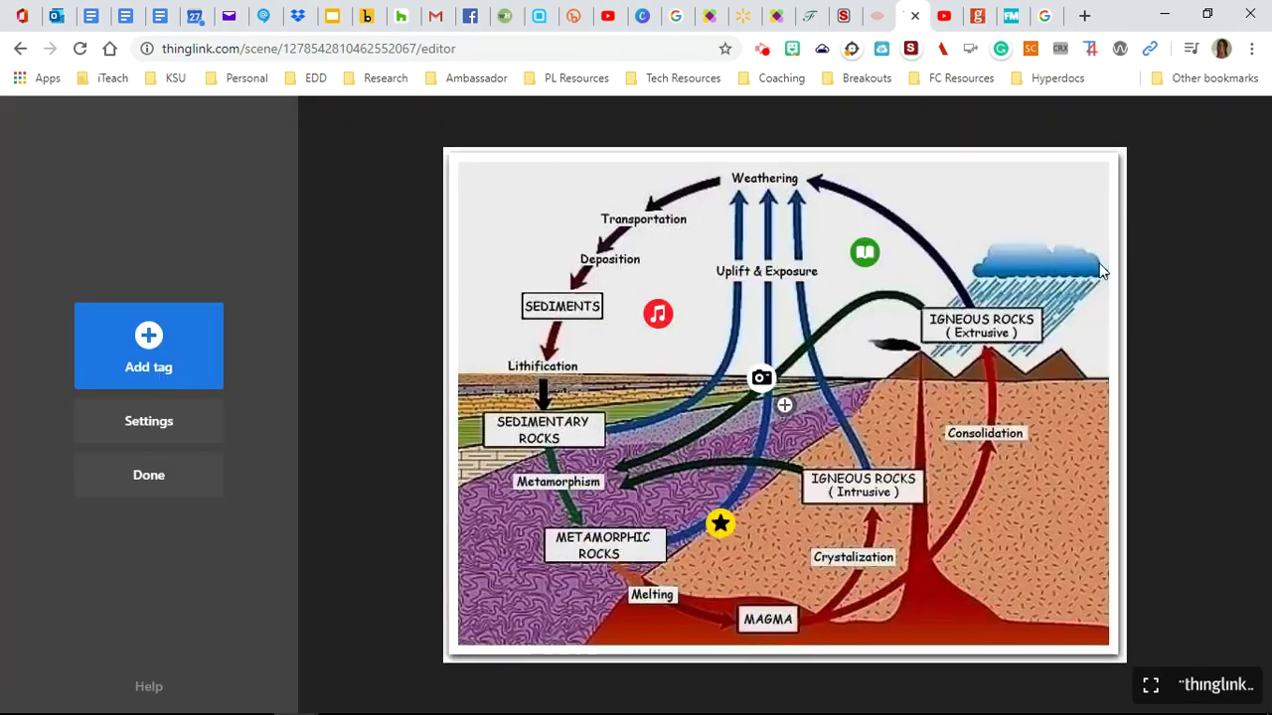
Step: Add a text label tag to the image with the text "Rock Cycle"
{"action": "left_click", "coordinate": [161, 369]}
{"action": "scroll", "coordinate": [157, 452], "scroll_direction": "down", "scroll_amount": 2}
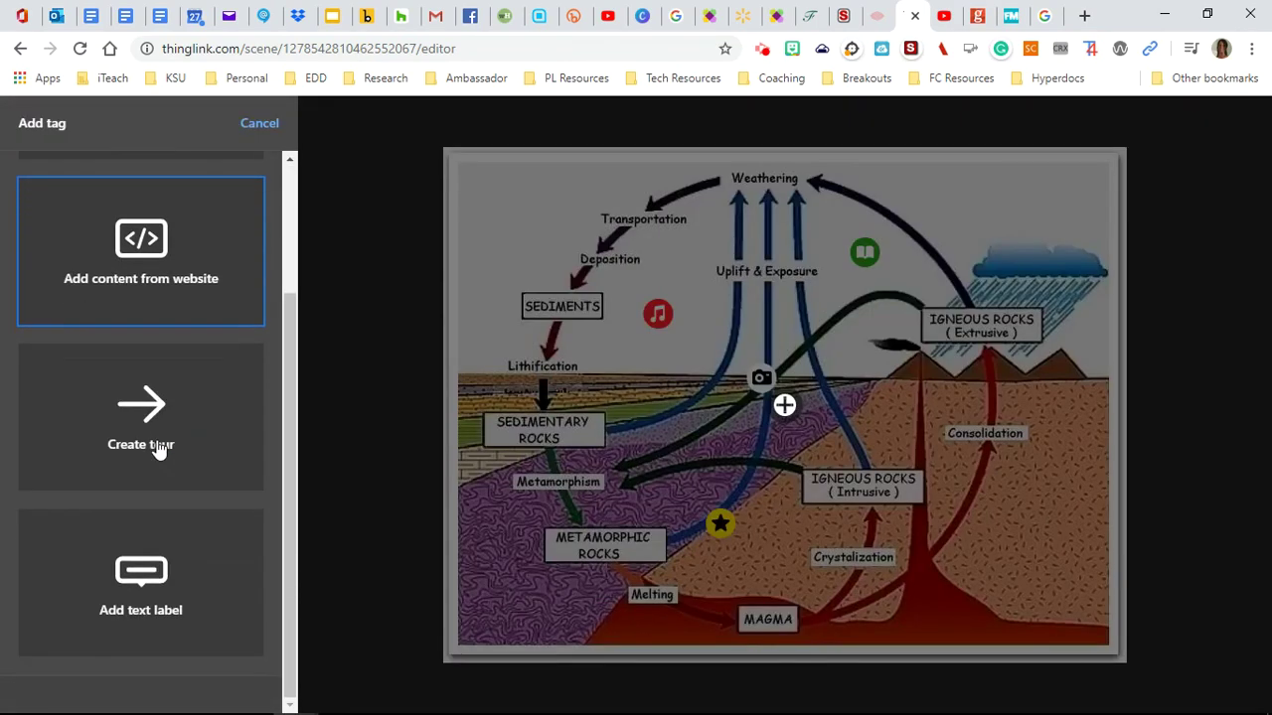
{"action": "left_click", "coordinate": [139, 577]}
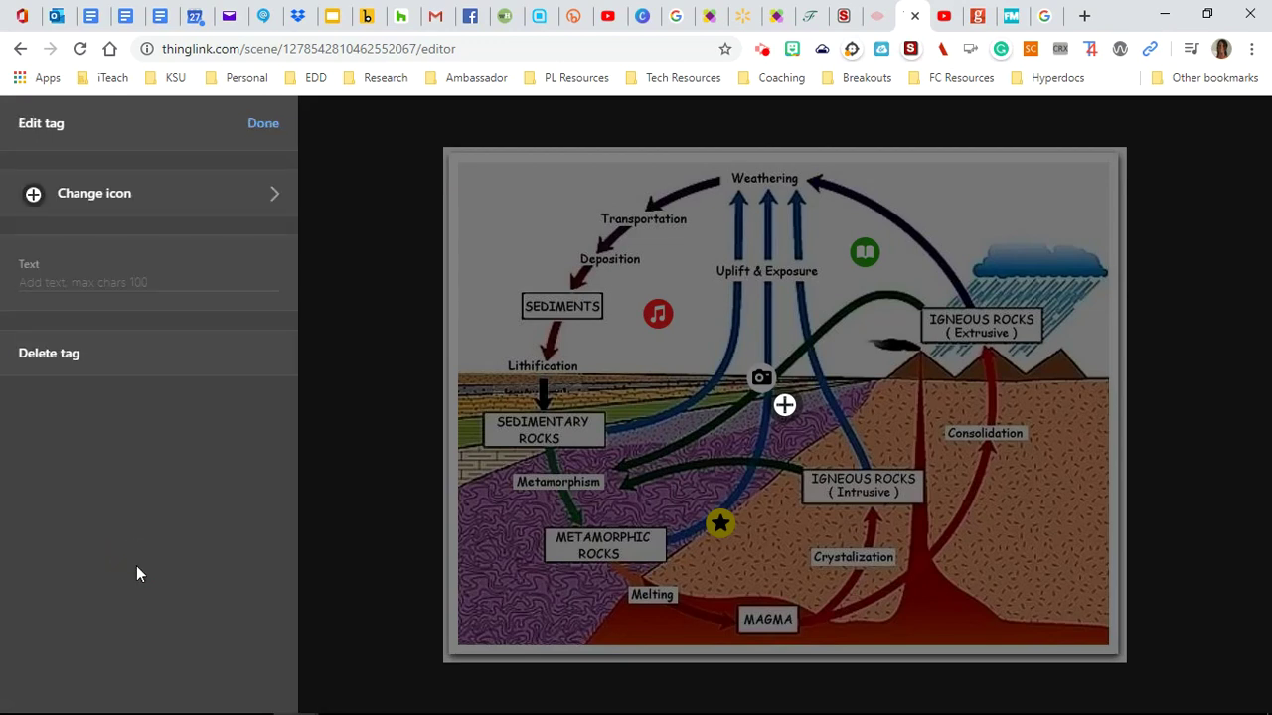
{"action": "left_click", "coordinate": [98, 284]}
{"action": "type", "text": "Rock Cy"}
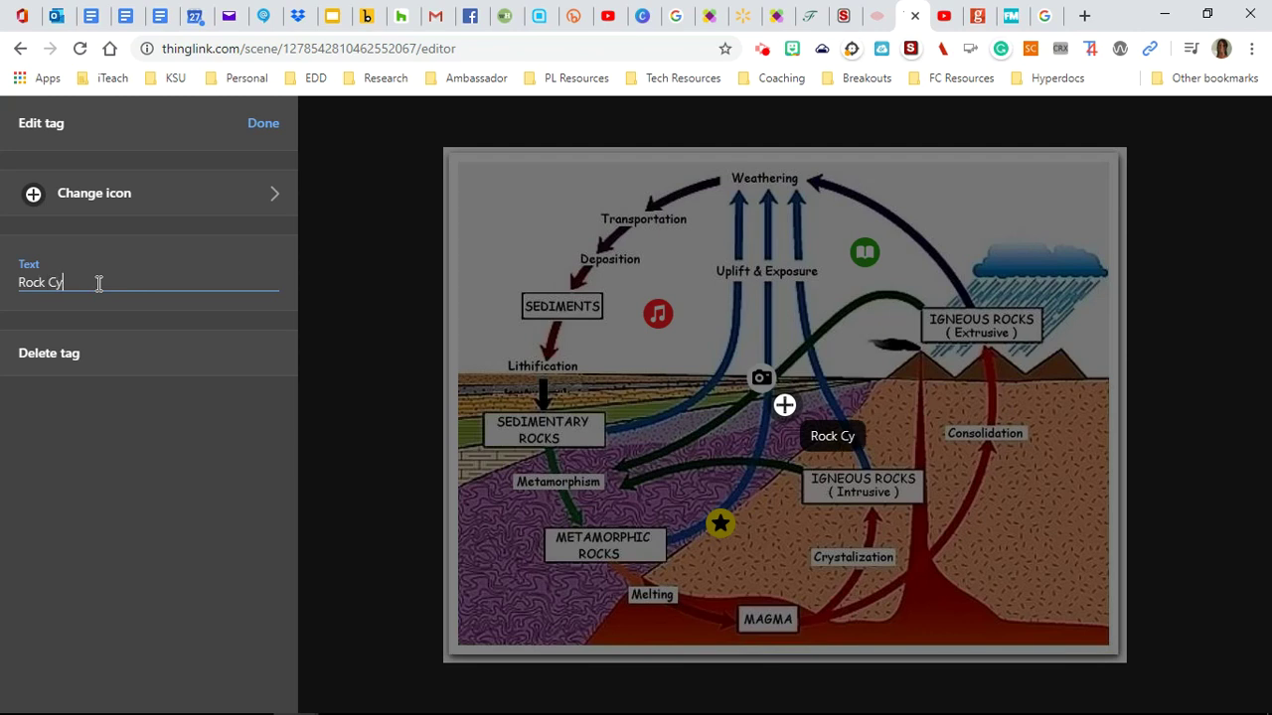
{"action": "type", "text": "cle"}
Step: Give the Rock Cycle label the red exclamation mark icon and place it beside the red arrow below the Consolidation label
{"action": "left_click", "coordinate": [96, 202]}
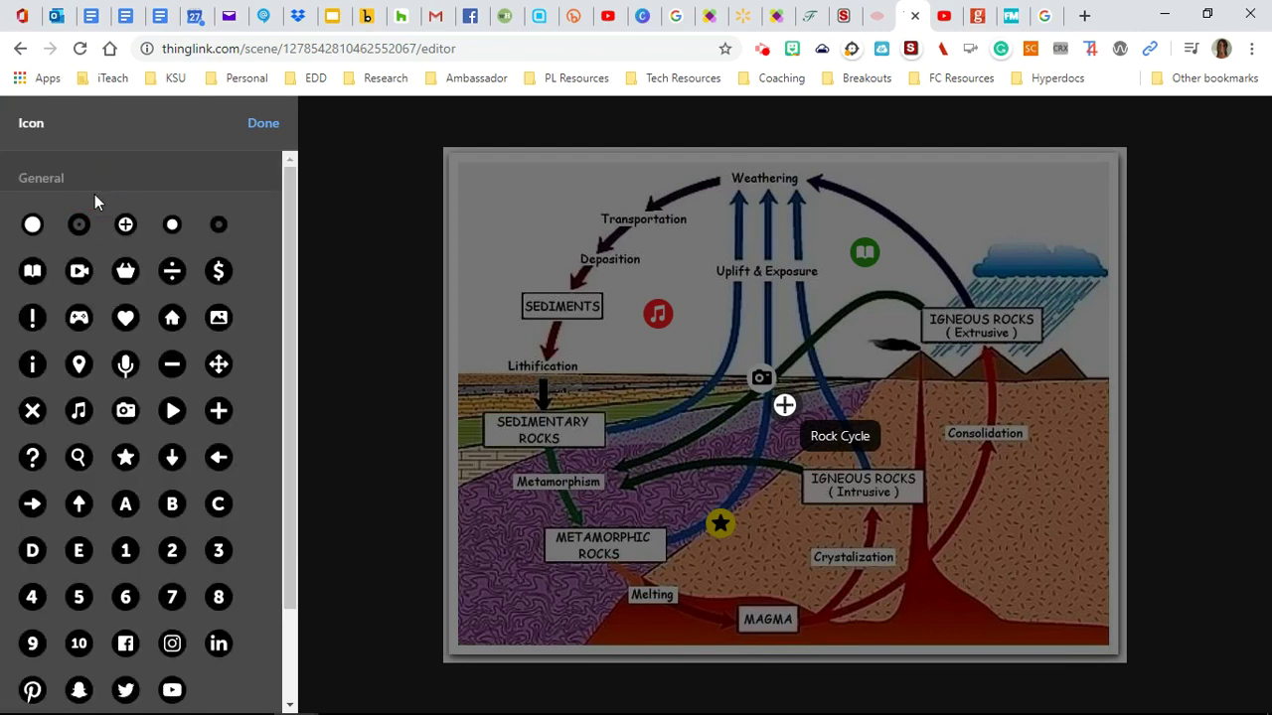
{"action": "left_click", "coordinate": [33, 330]}
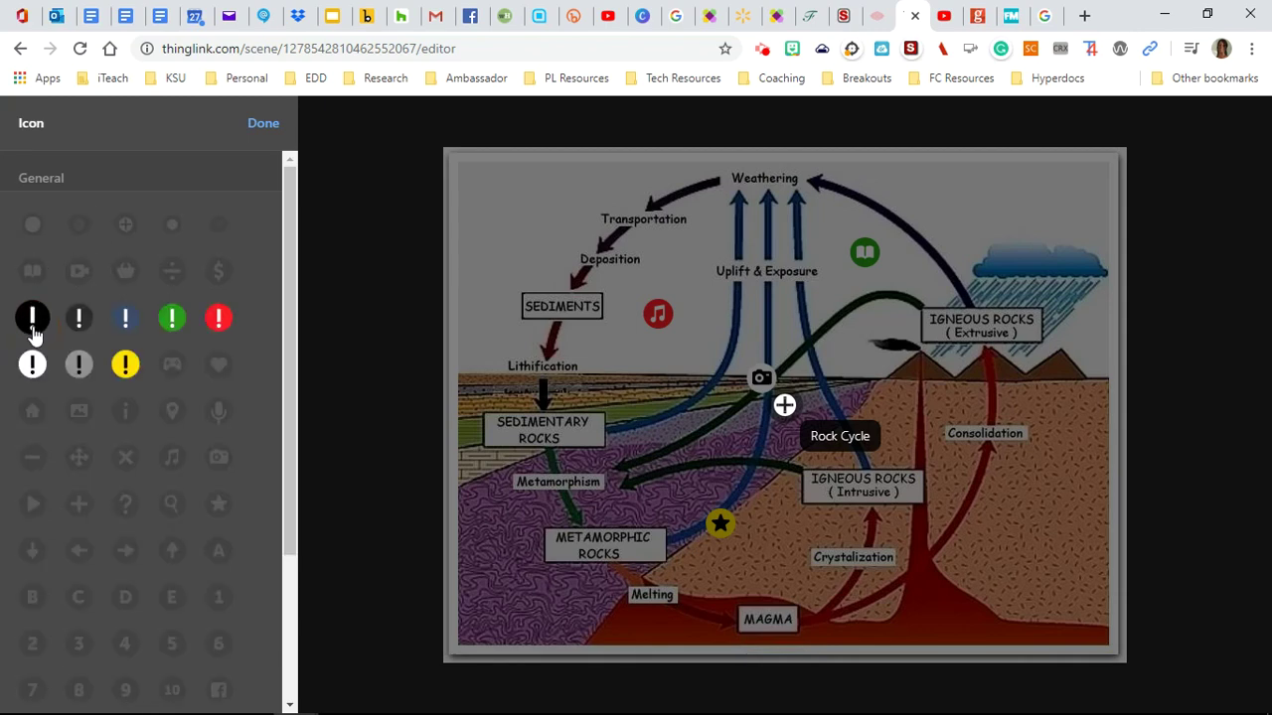
{"action": "left_click", "coordinate": [217, 324]}
{"action": "left_click", "coordinate": [264, 123]}
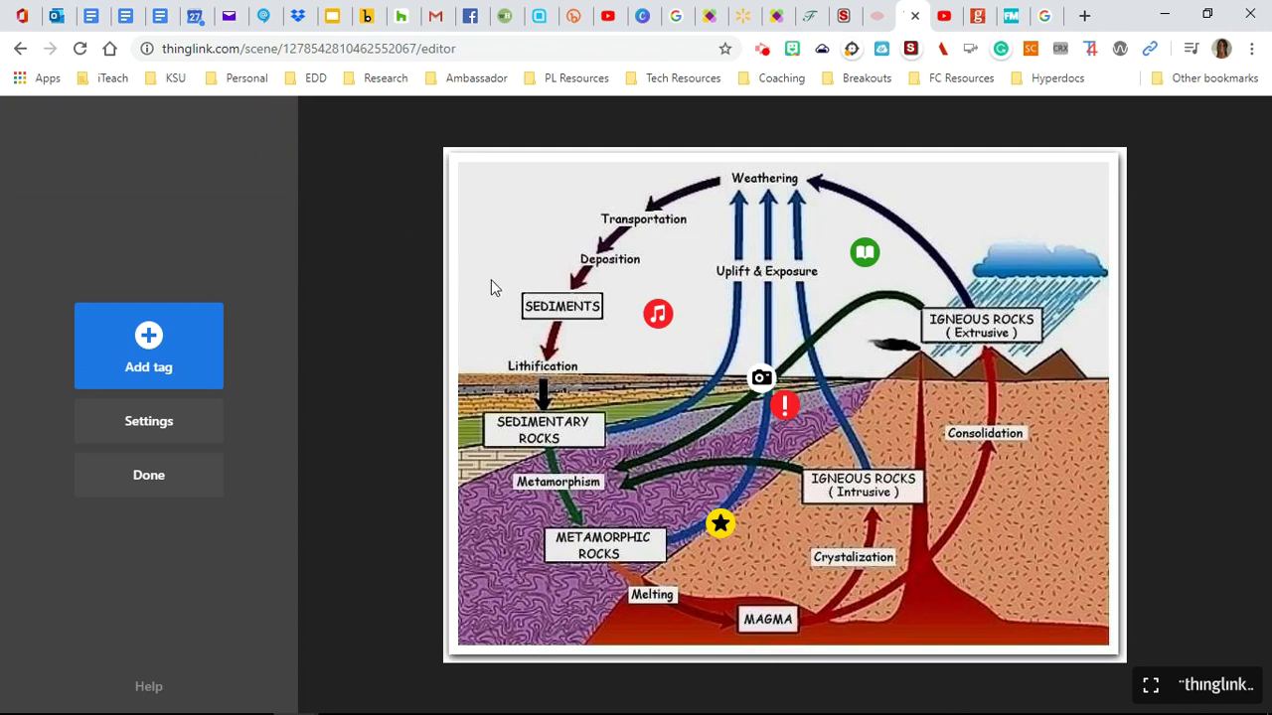
{"action": "mouse_move", "coordinate": [787, 405]}
{"action": "left_mouse_down"}
{"action": "mouse_move", "coordinate": [831, 254]}
{"action": "mouse_move", "coordinate": [797, 200]}
{"action": "mouse_move", "coordinate": [891, 205]}
{"action": "mouse_move", "coordinate": [945, 310]}
{"action": "mouse_move", "coordinate": [972, 507]}
{"action": "left_mouse_up"}
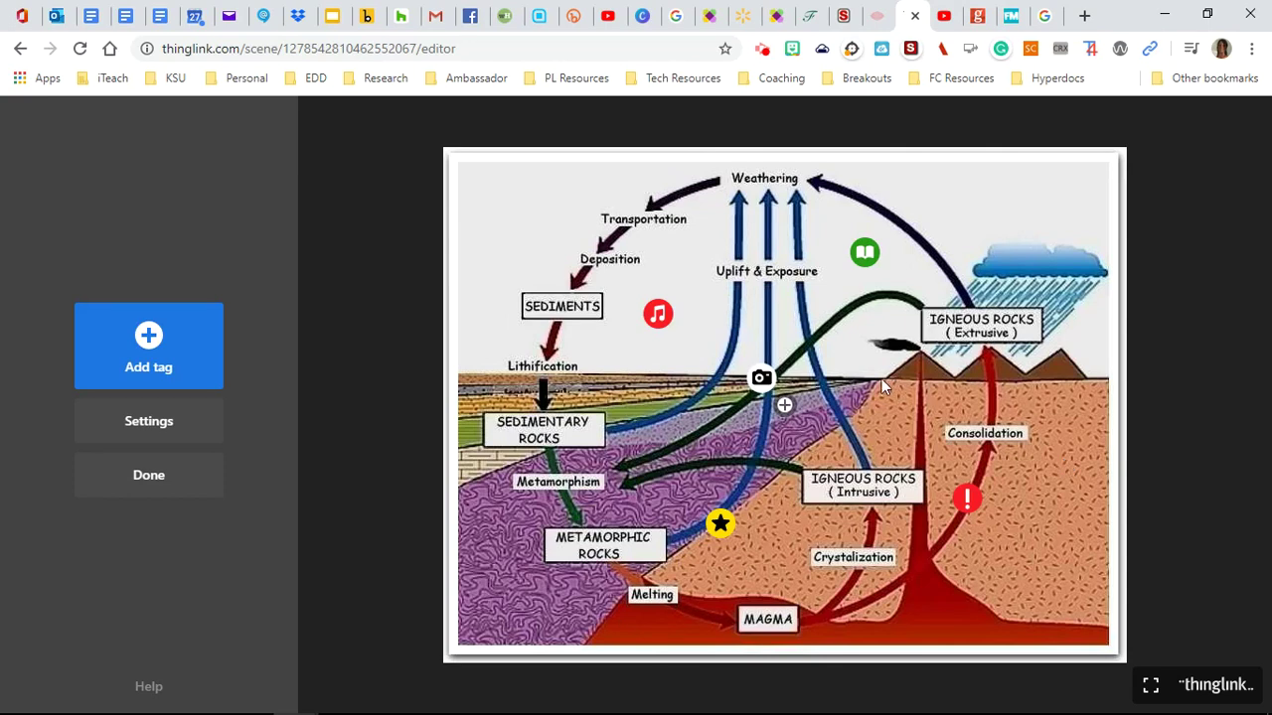
Step: Record an audio clip on the camera tag that shows the Types of Rocks picture, allowing microphone access, and close the tag
{"action": "left_click", "coordinate": [762, 389]}
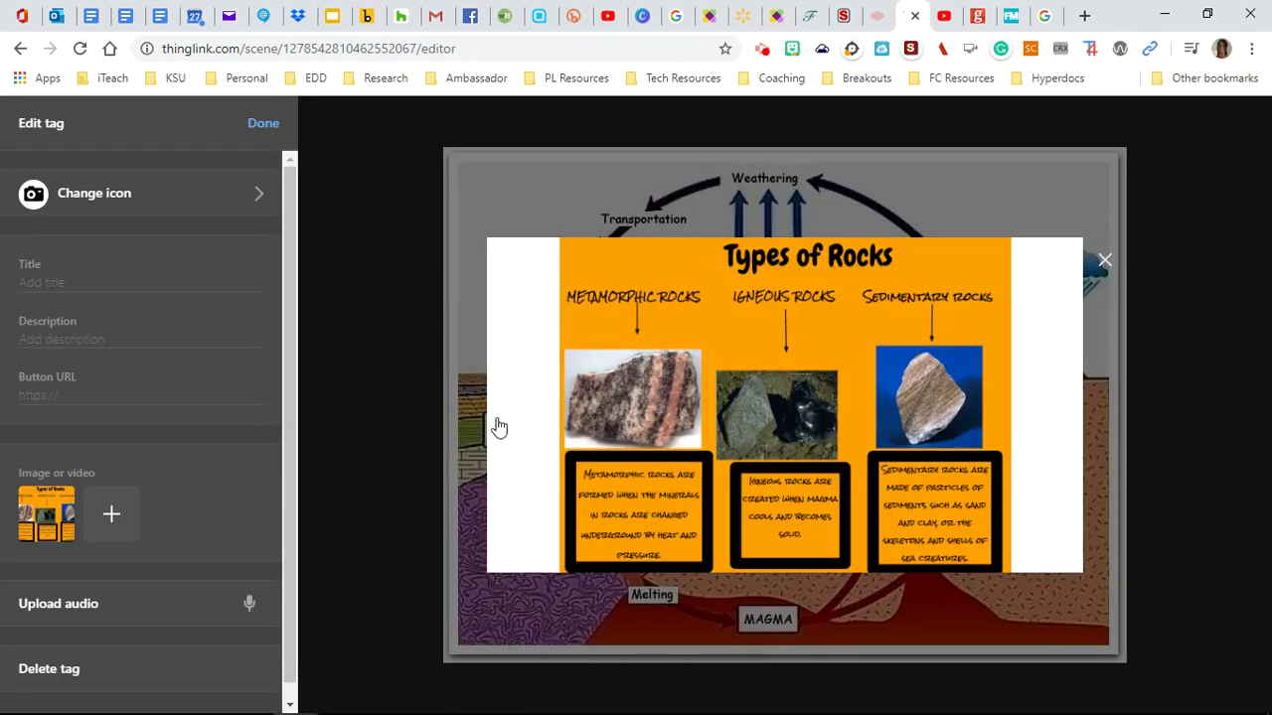
{"action": "scroll", "coordinate": [188, 468], "scroll_direction": "down", "scroll_amount": 1}
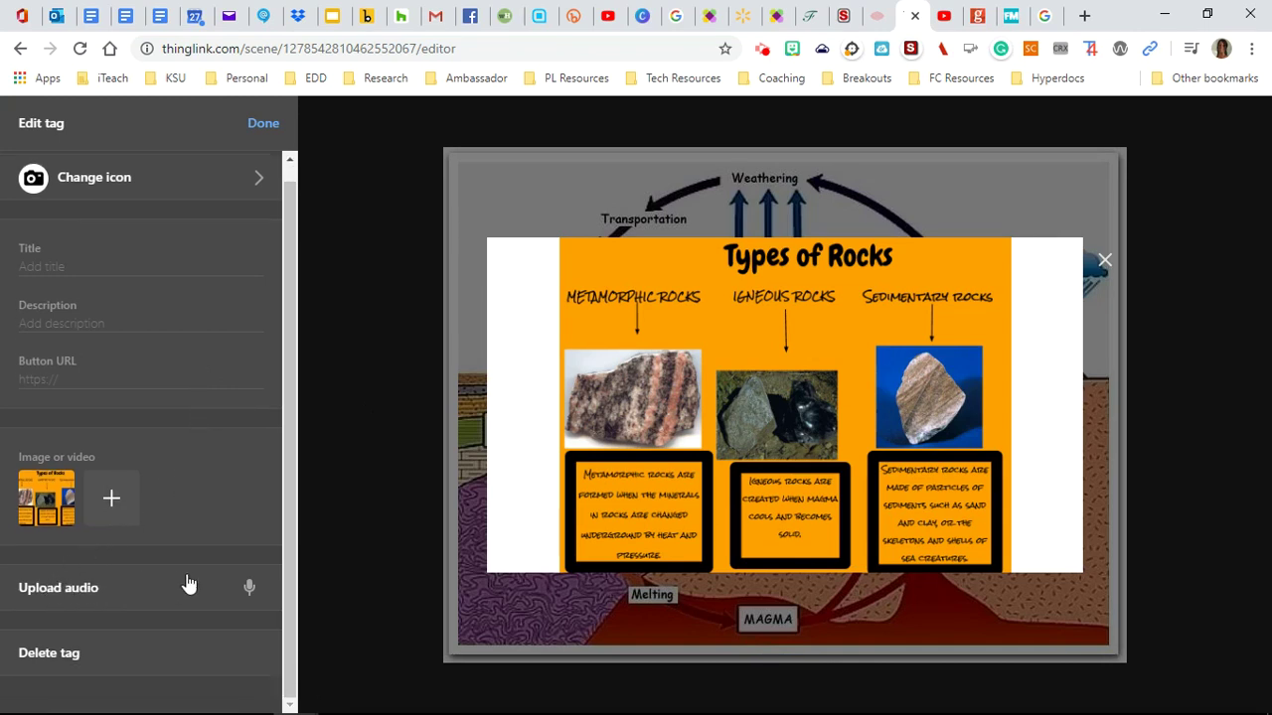
{"action": "left_click", "coordinate": [249, 590]}
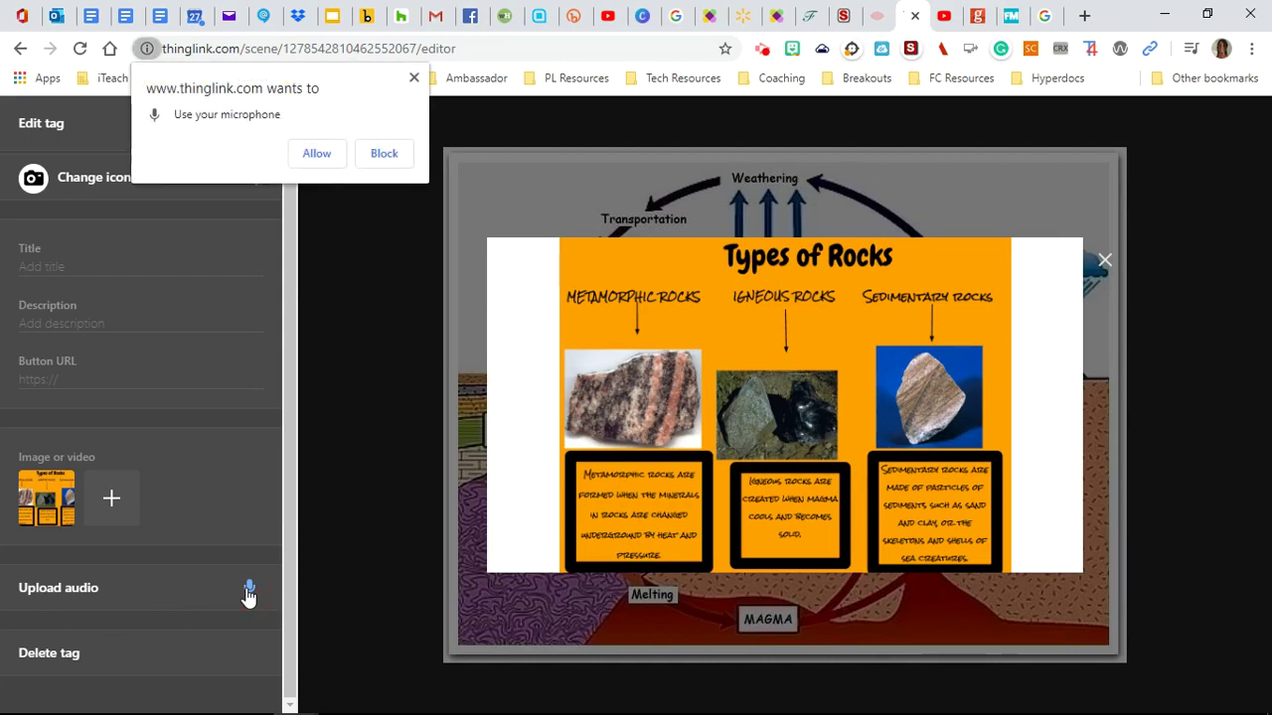
{"action": "left_click", "coordinate": [316, 154]}
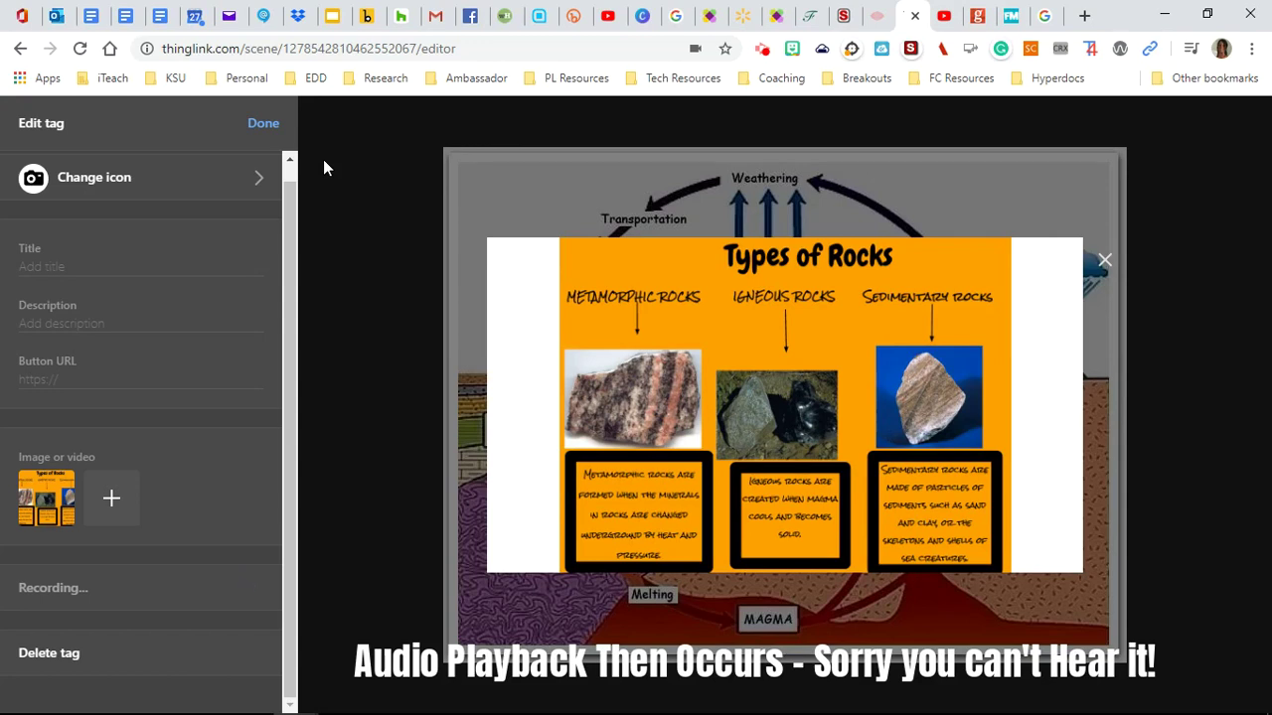
{"action": "left_click", "coordinate": [250, 596]}
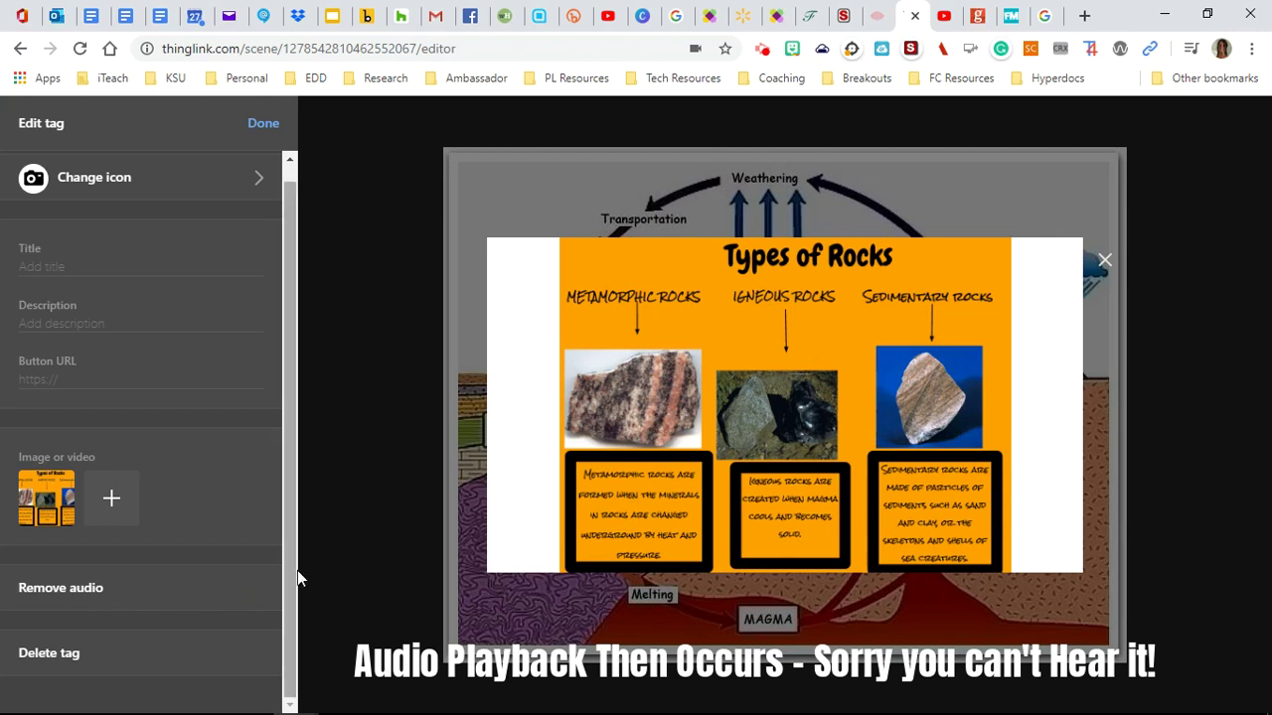
{"action": "left_click", "coordinate": [1104, 263]}
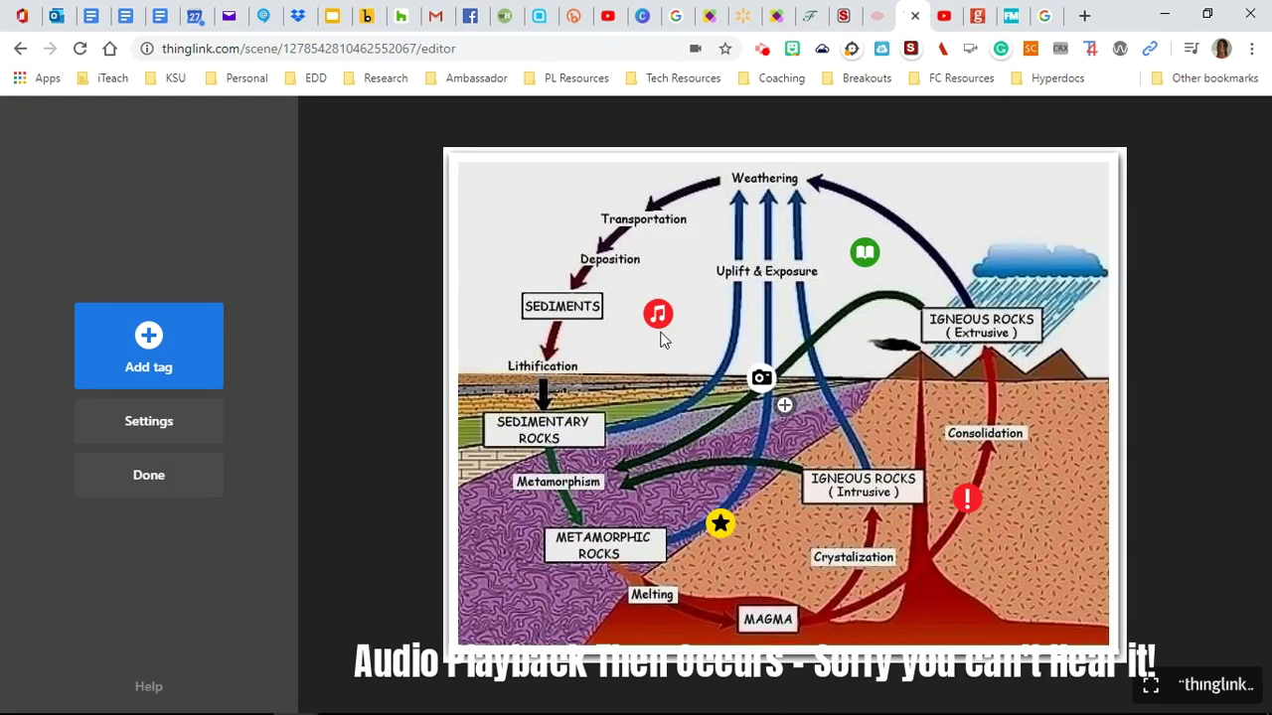
Step: Try the preset tag color schemes and apply the orange and black one with background #FAA613 and text #222222
{"action": "left_click", "coordinate": [145, 423]}
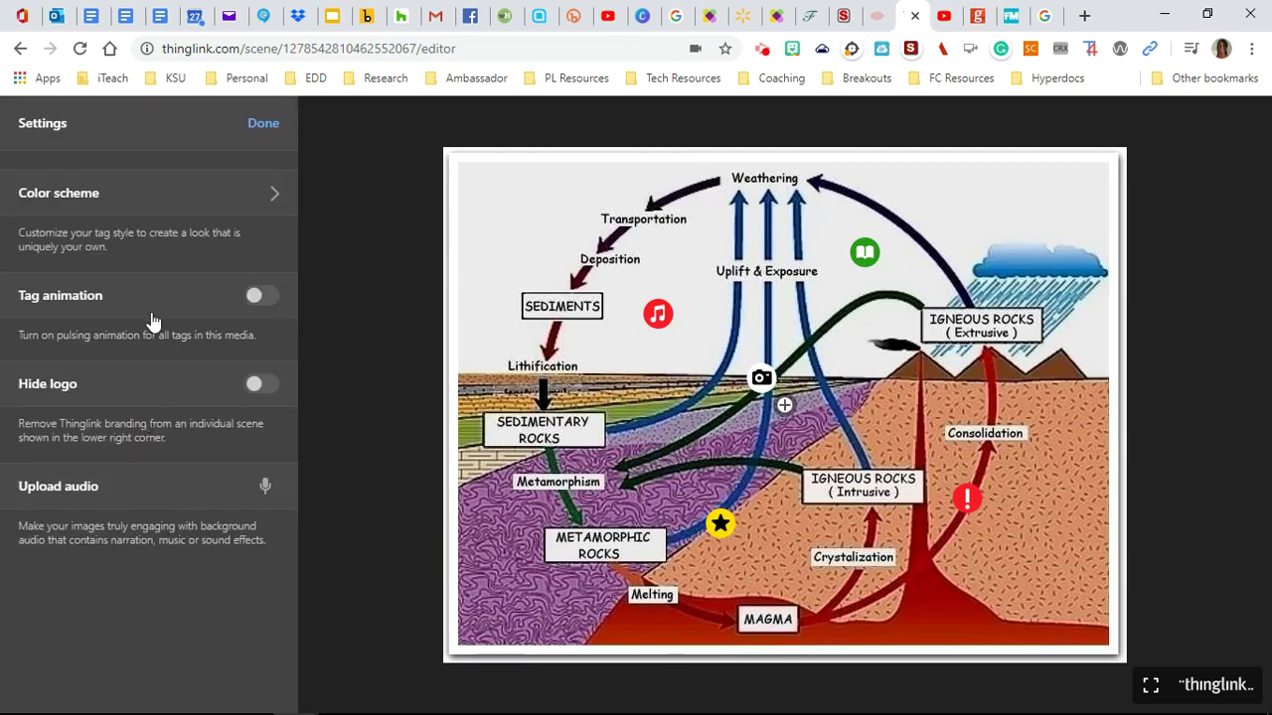
{"action": "left_click", "coordinate": [274, 198]}
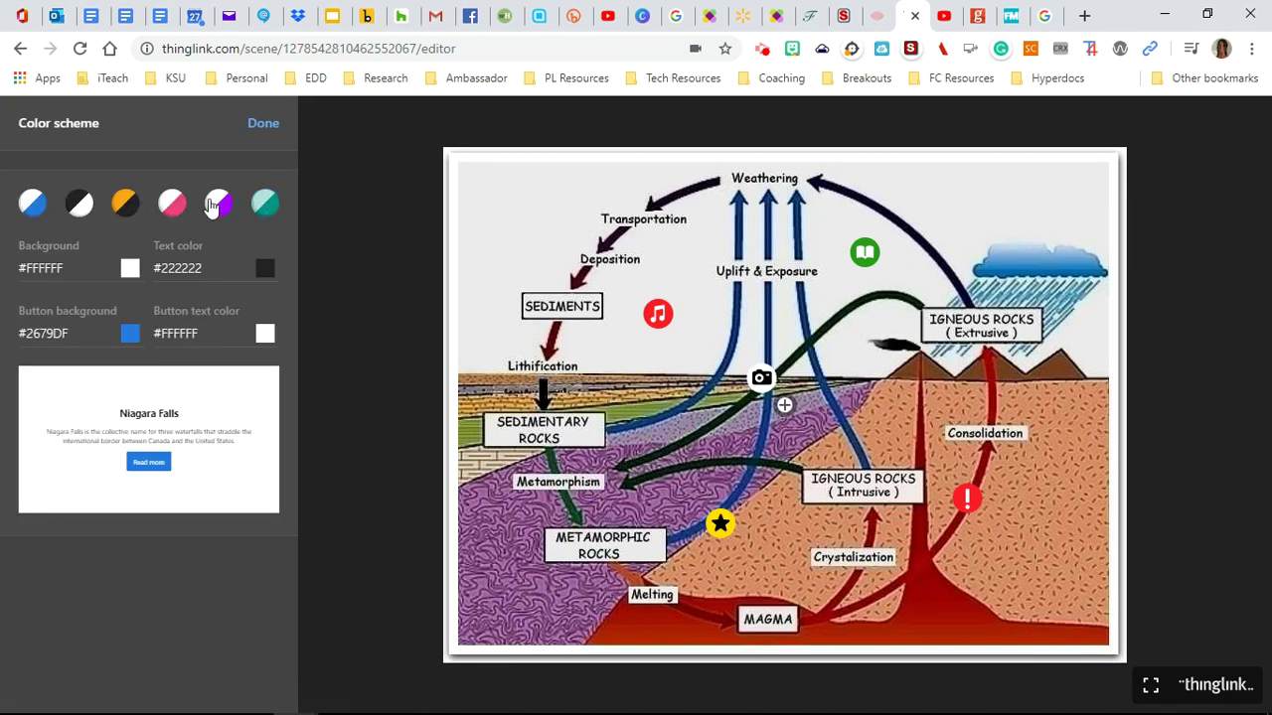
{"action": "left_click", "coordinate": [128, 206]}
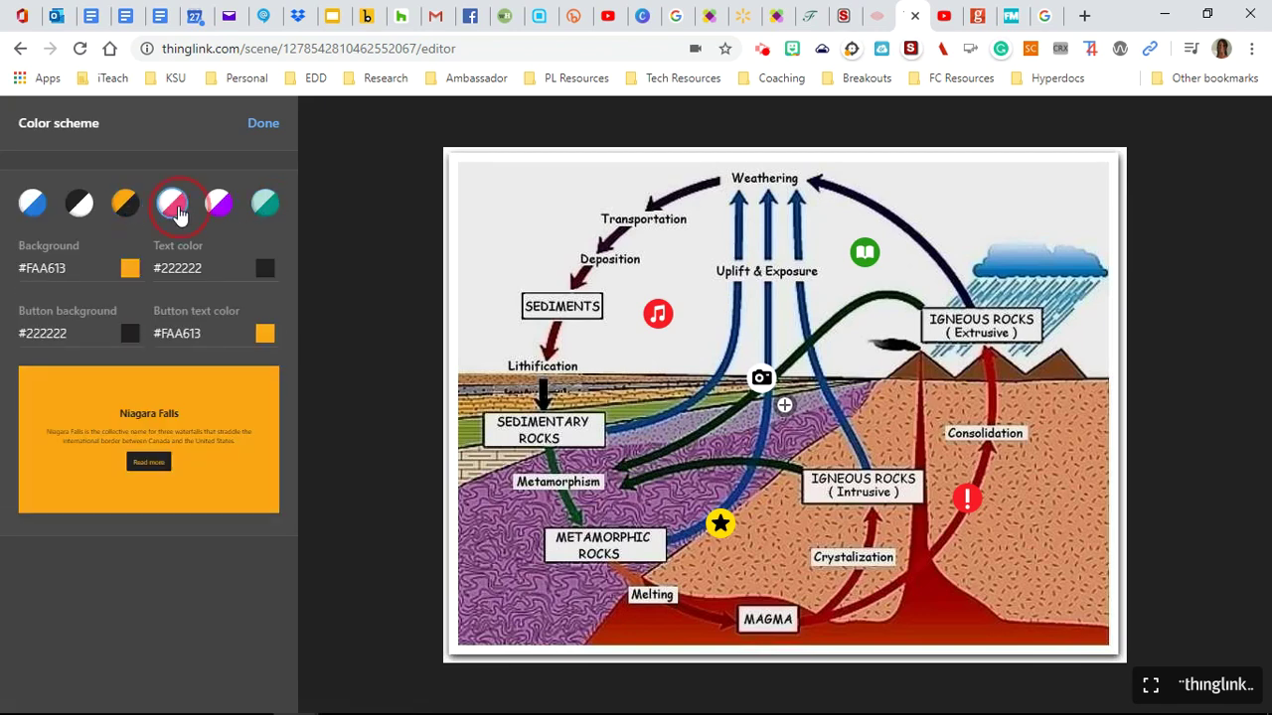
{"action": "left_click", "coordinate": [176, 208]}
{"action": "left_click", "coordinate": [217, 214]}
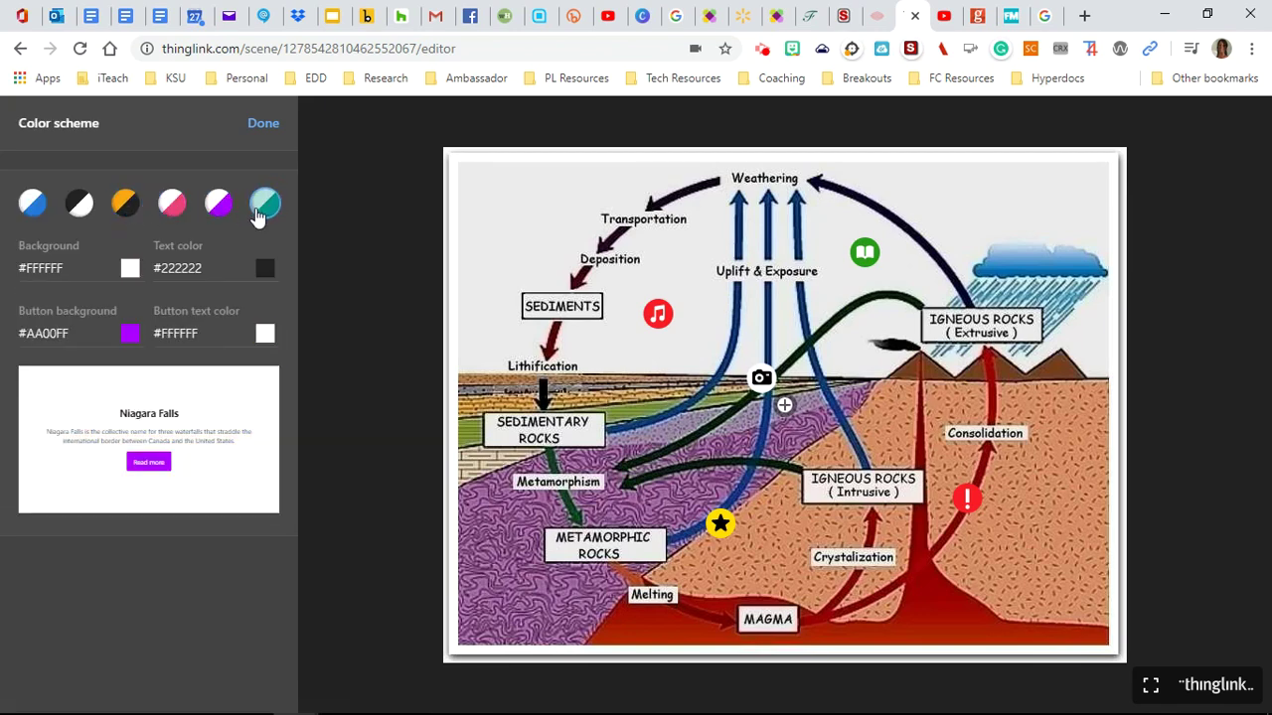
{"action": "left_click", "coordinate": [263, 209]}
{"action": "left_click", "coordinate": [84, 207]}
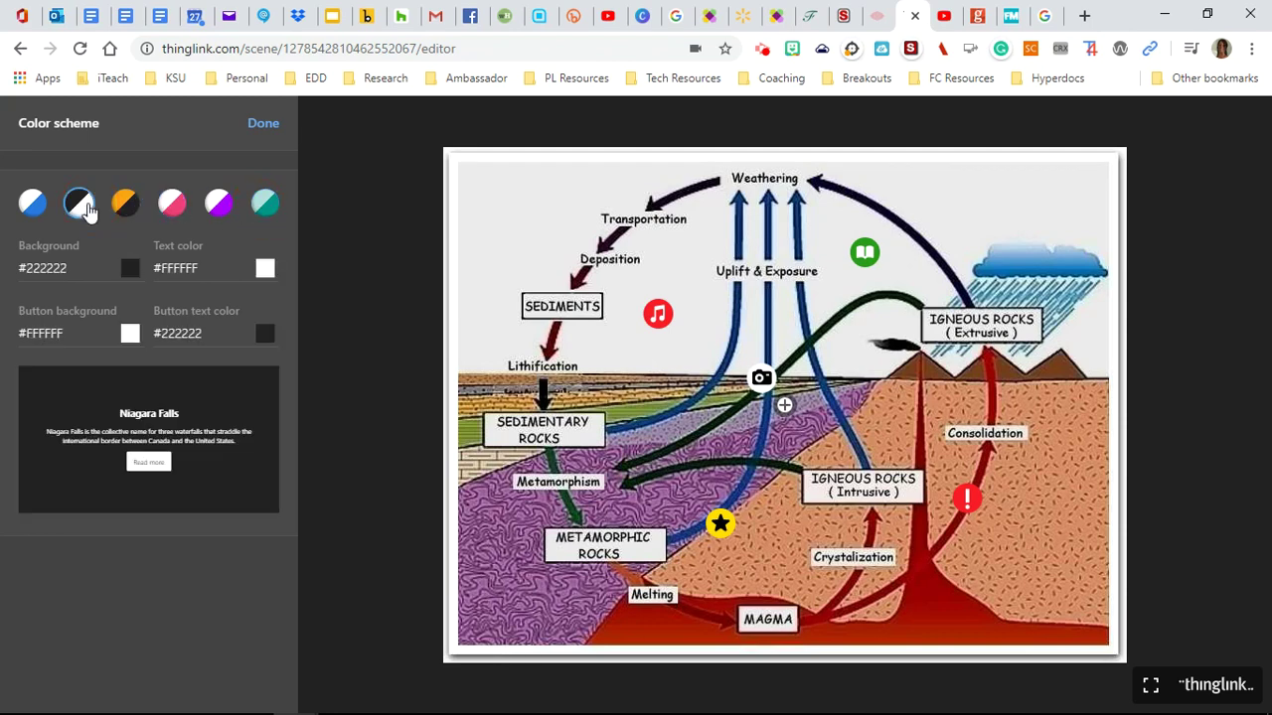
{"action": "left_click", "coordinate": [128, 210]}
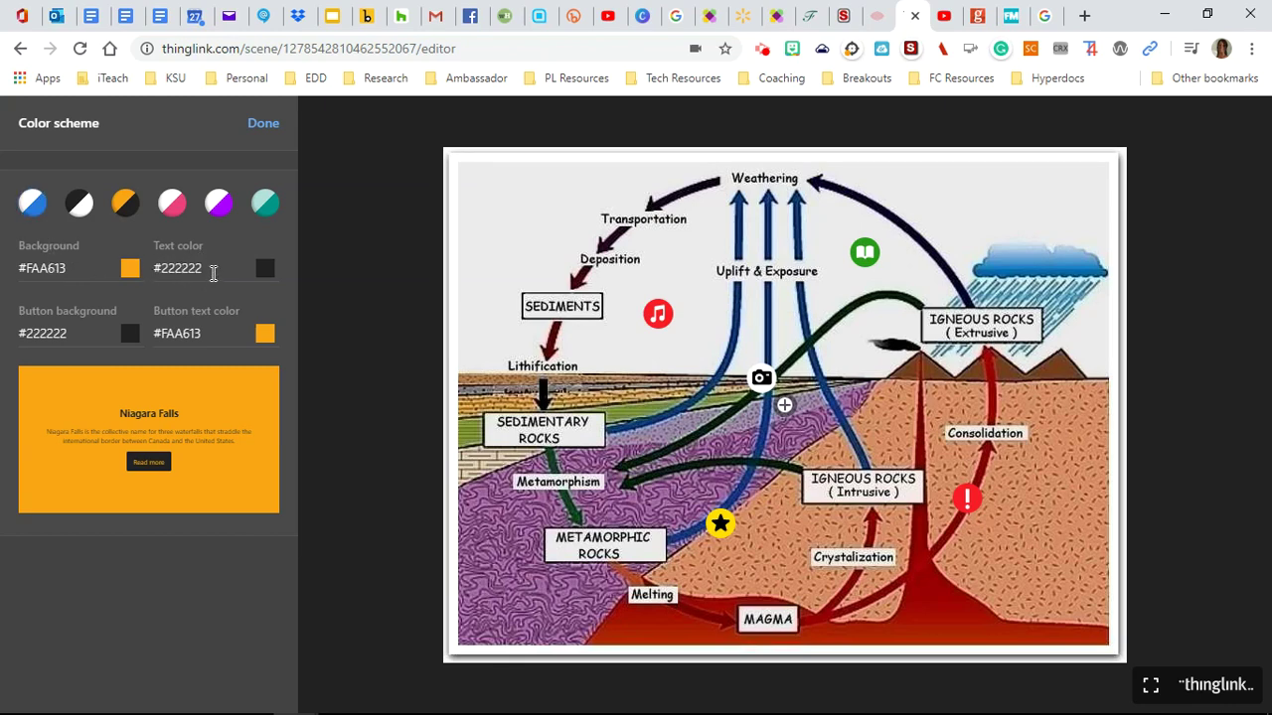
{"action": "left_click", "coordinate": [259, 133]}
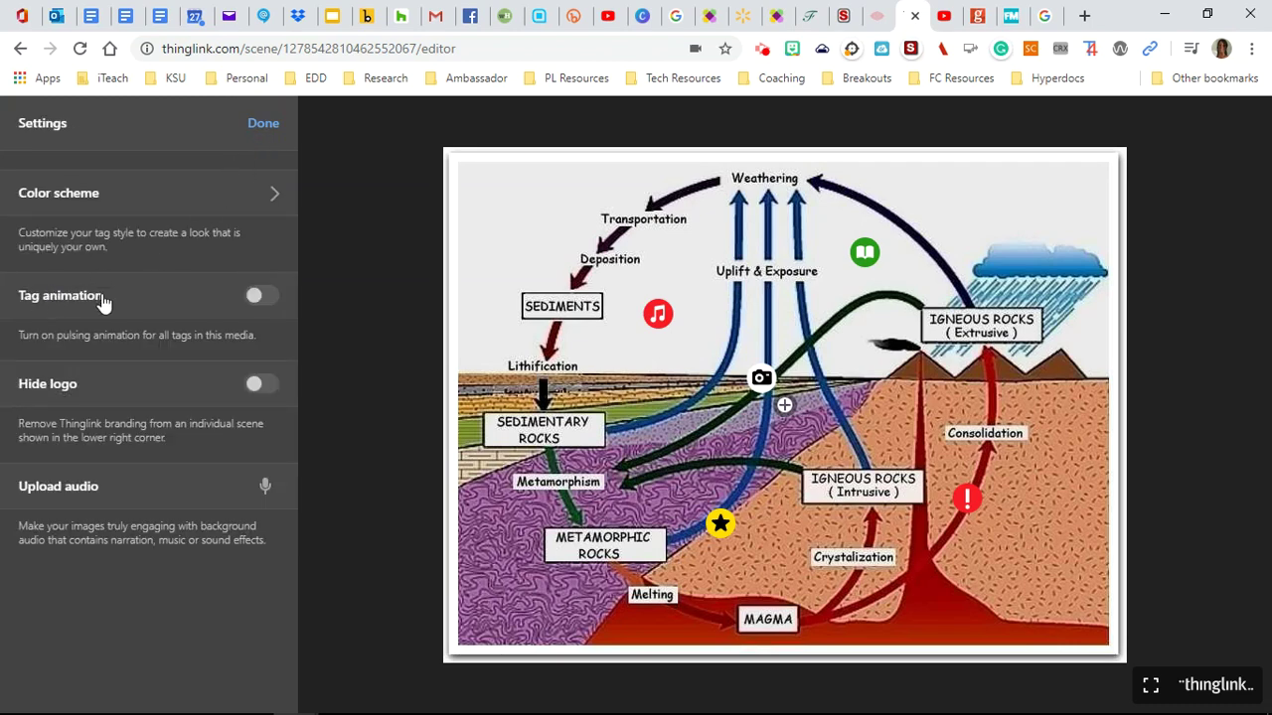
Step: Enable tag animation and hide the logo for this image, and finish editing to return to the scene view
{"action": "left_click", "coordinate": [264, 300]}
{"action": "left_click", "coordinate": [264, 391]}
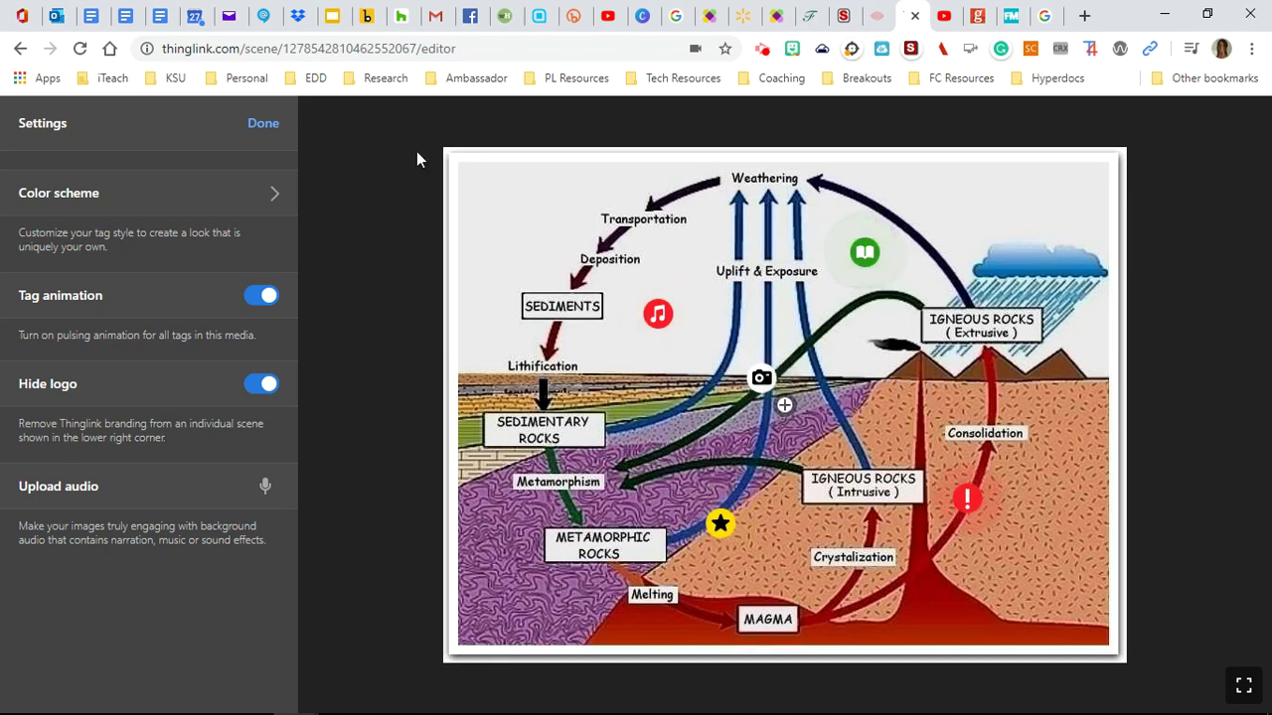
{"action": "left_click", "coordinate": [268, 123]}
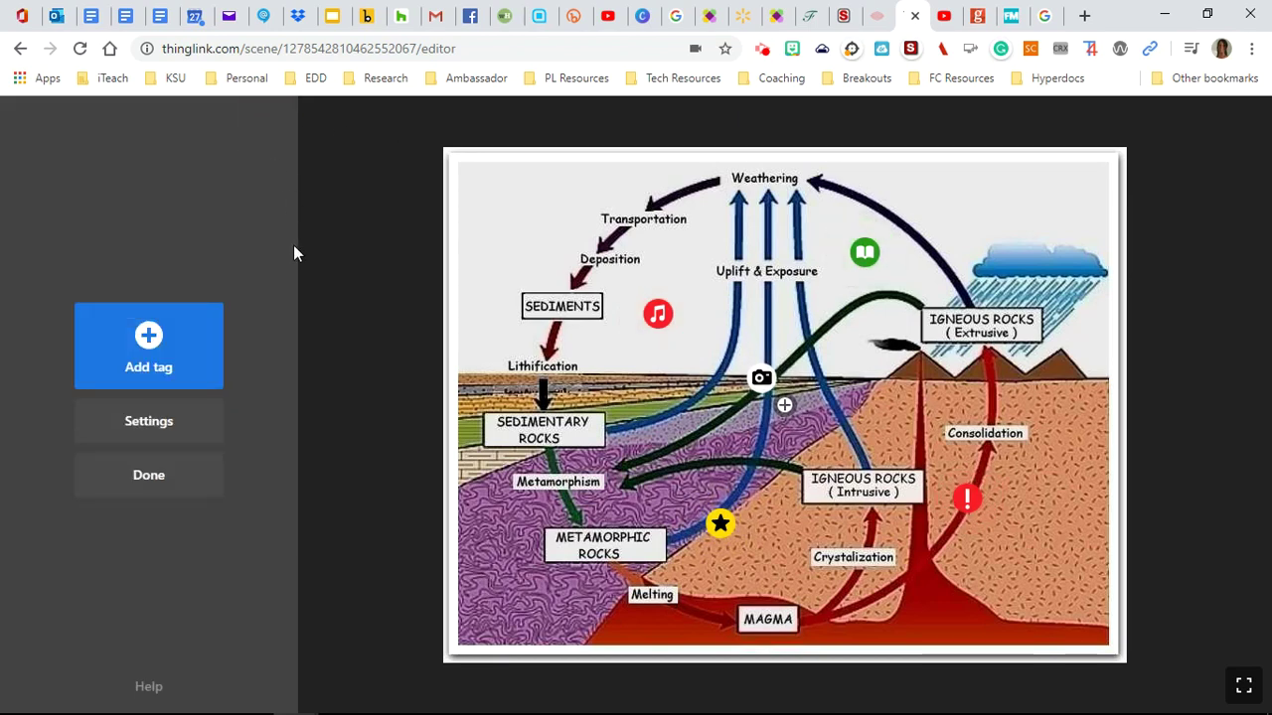
{"action": "left_click", "coordinate": [171, 476]}
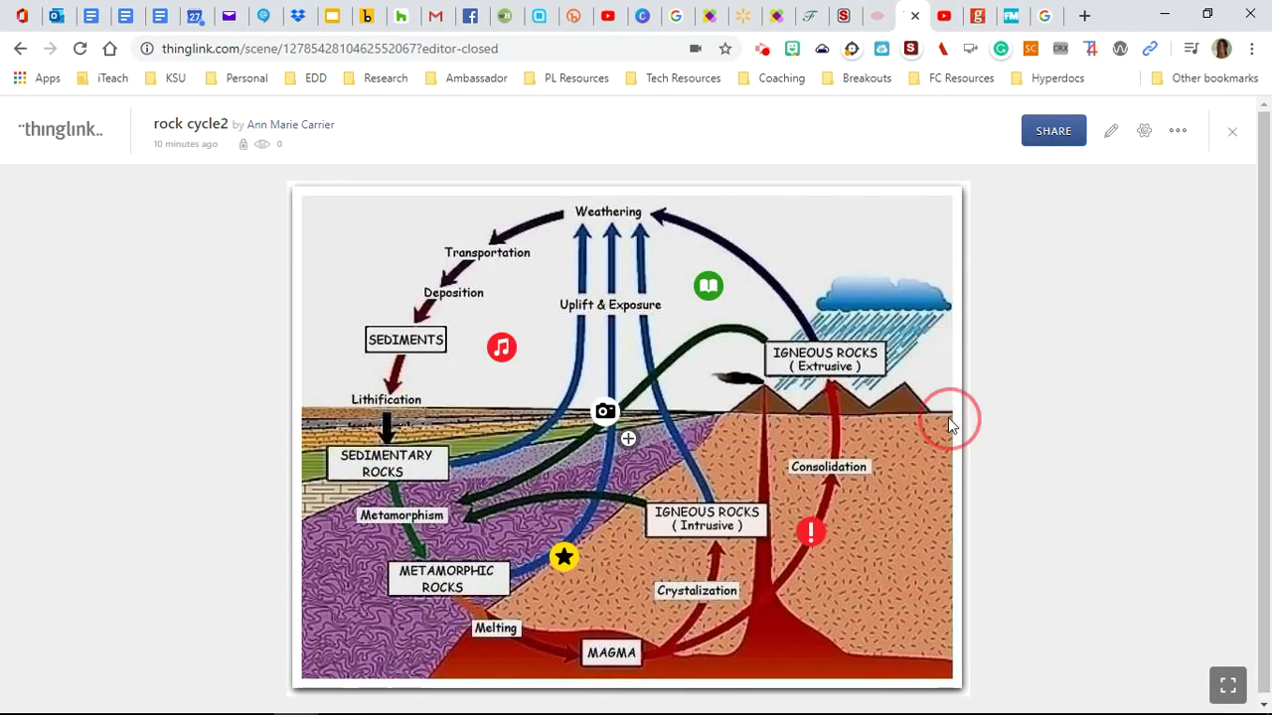
Step: View the sharing options of the rock cycle image, select its whole shareable link, and close the sharing dialog
{"action": "left_click", "coordinate": [1051, 137]}
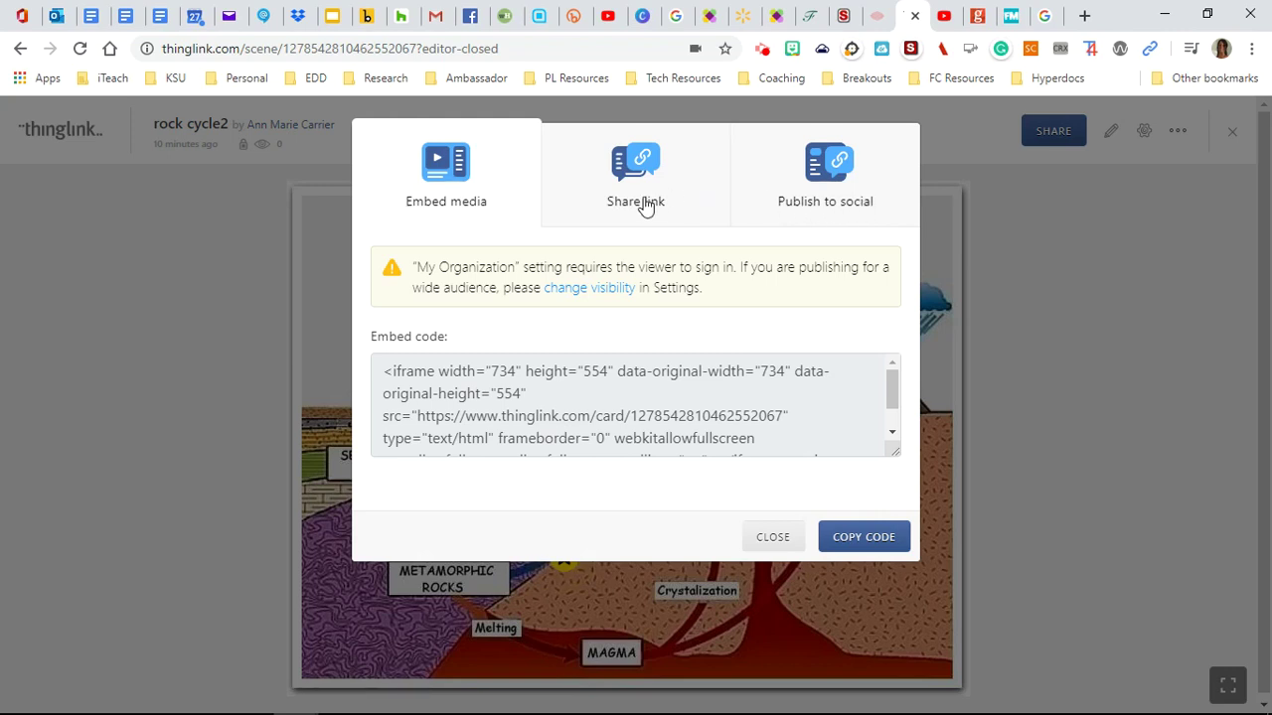
{"action": "left_click", "coordinate": [643, 205]}
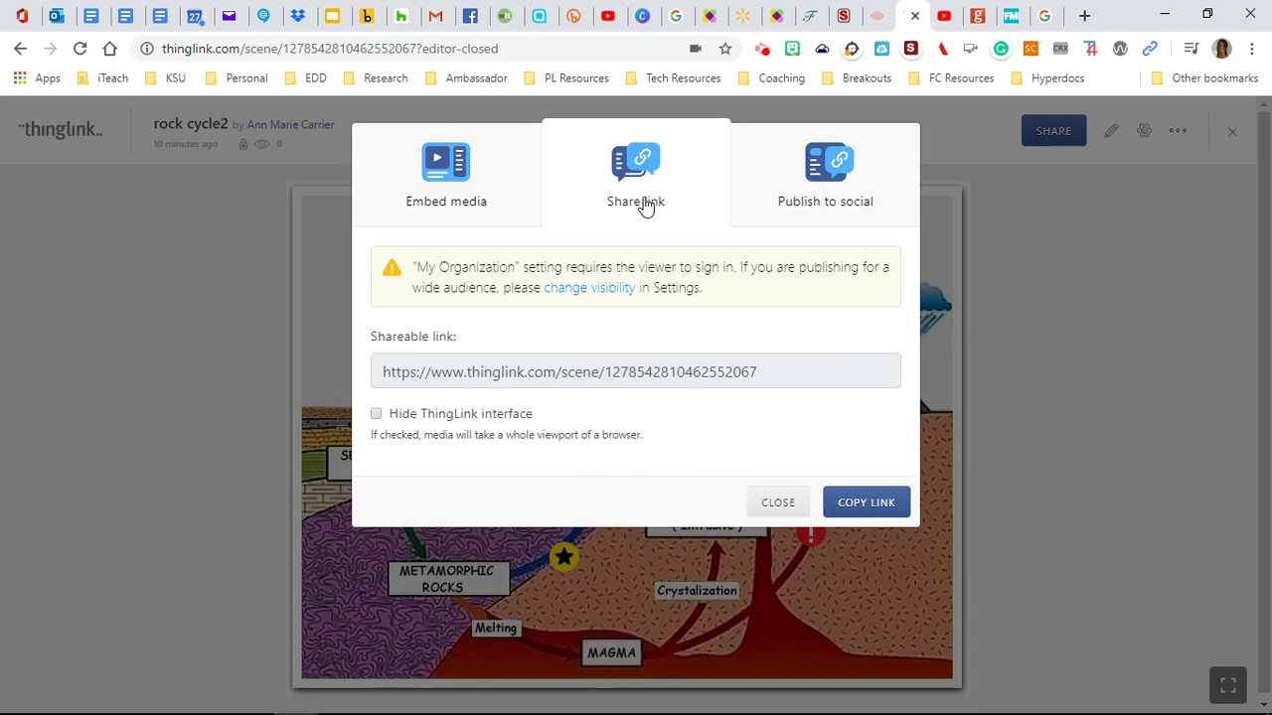
{"action": "left_click", "coordinate": [758, 374]}
{"action": "left_click_drag", "start_coordinate": [759, 374], "coordinate": [372, 372]}
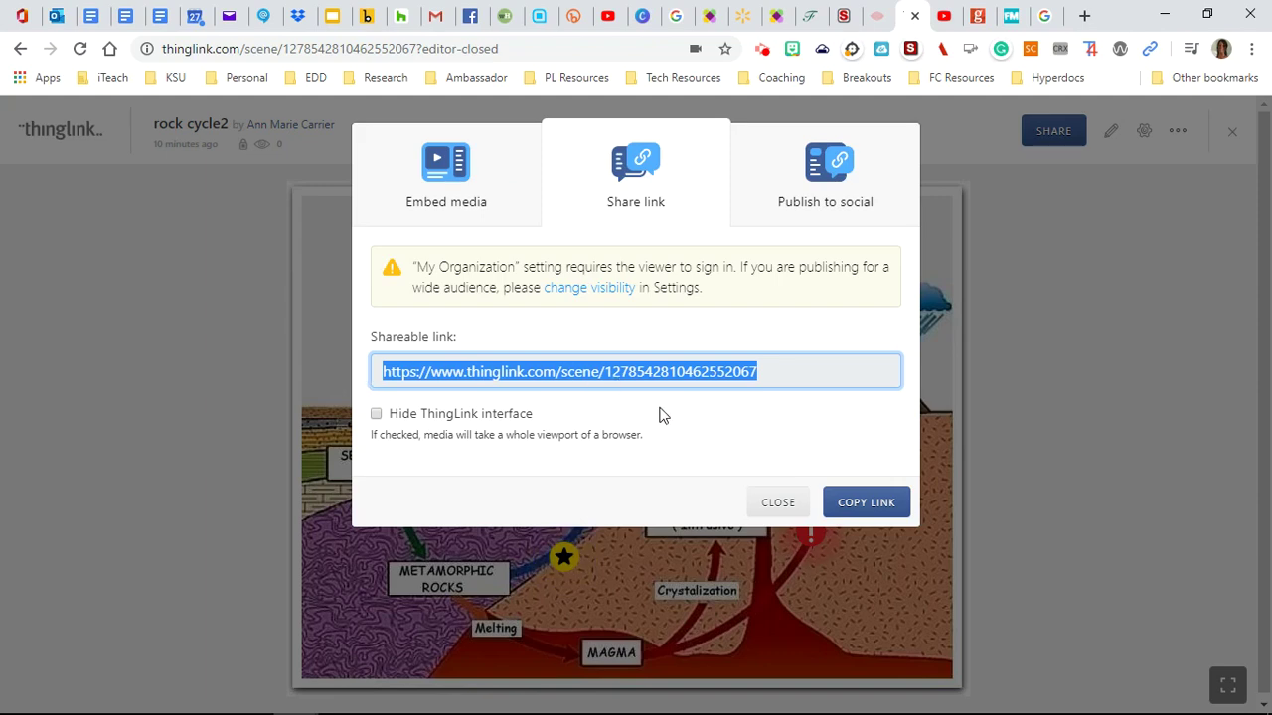
{"action": "left_click", "coordinate": [781, 502]}
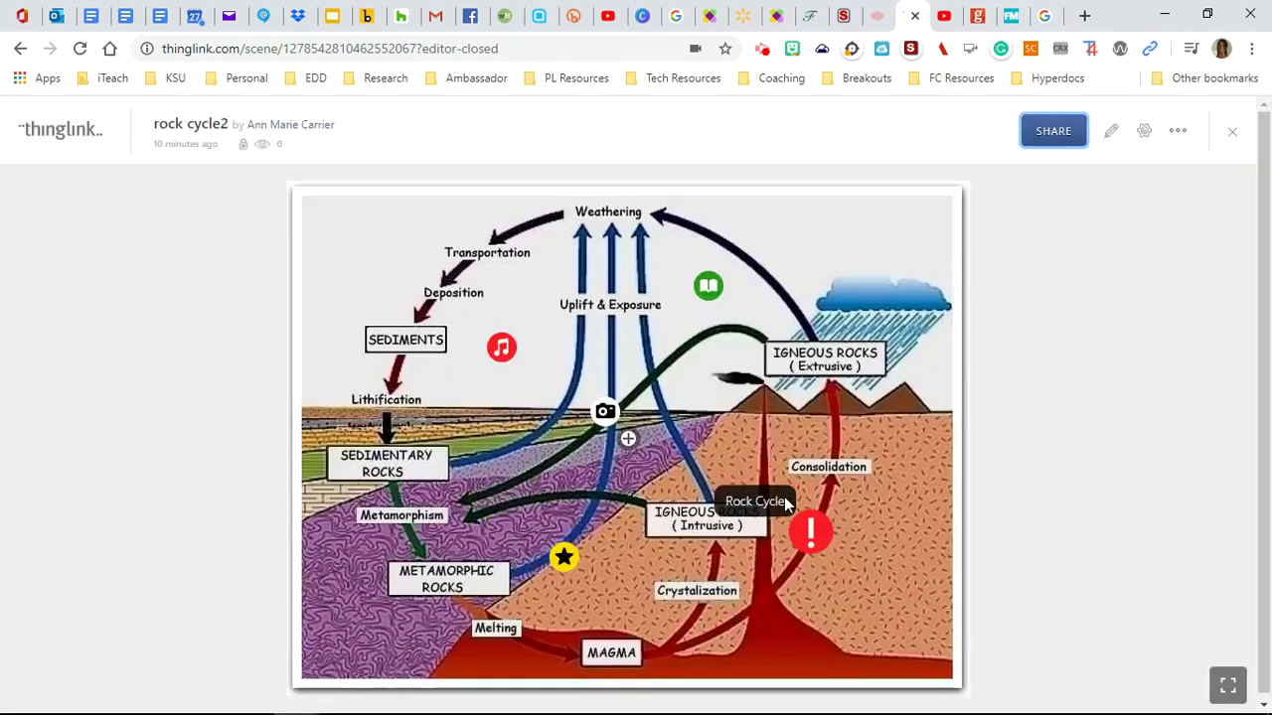